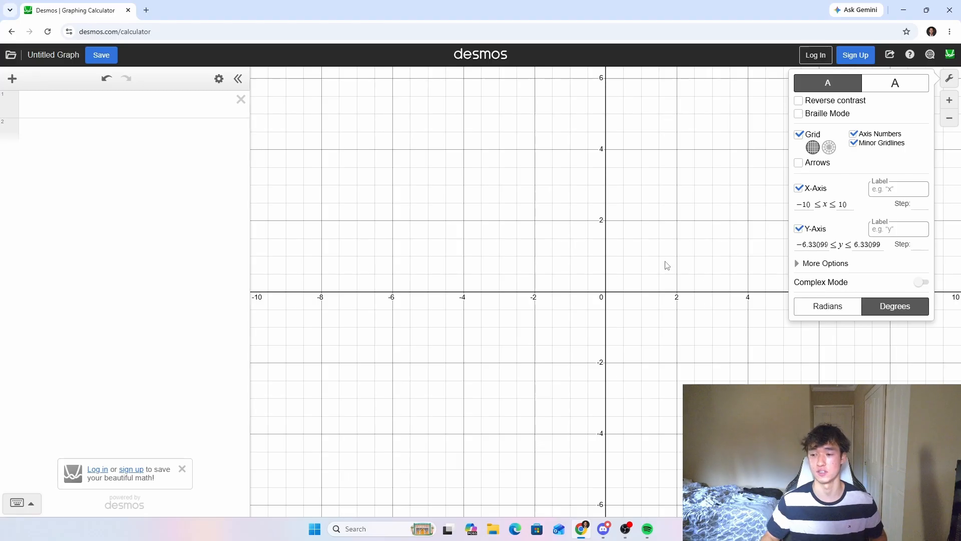
- Close the graph settings and define the variables a = 1 and b = 2 in the first two expression lines
{"action": "left_click", "coordinate": [949, 81]}
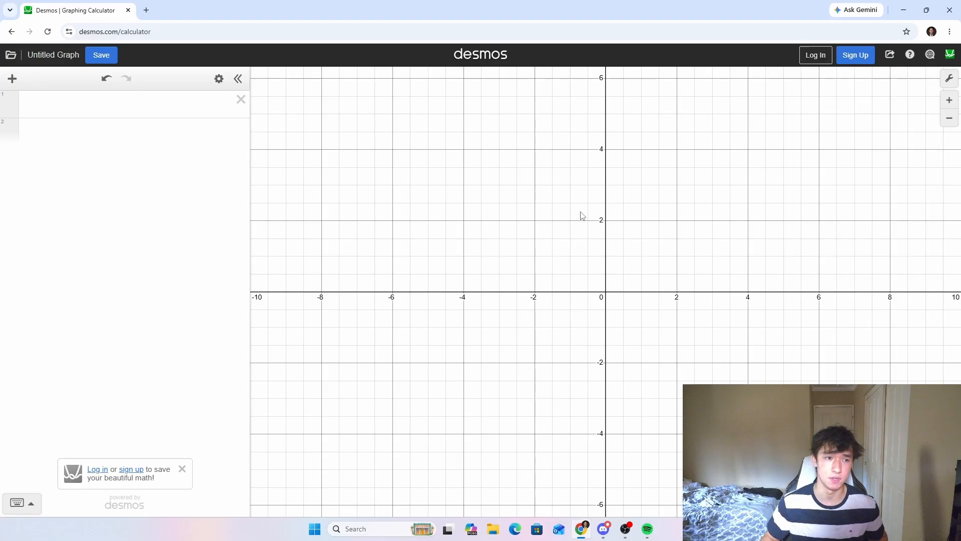
{"action": "left_click", "coordinate": [138, 104]}
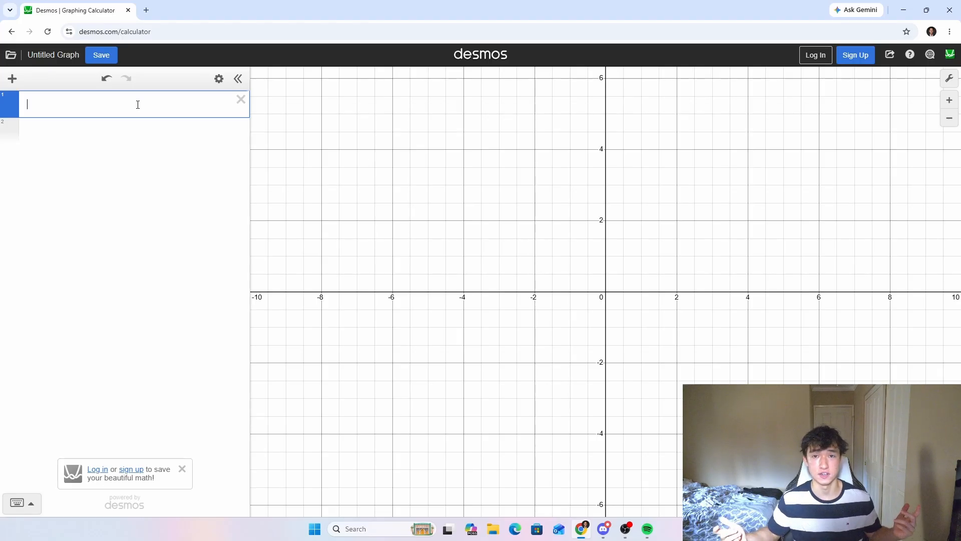
{"action": "left_click", "coordinate": [512, 377]}
{"action": "left_click", "coordinate": [131, 107]}
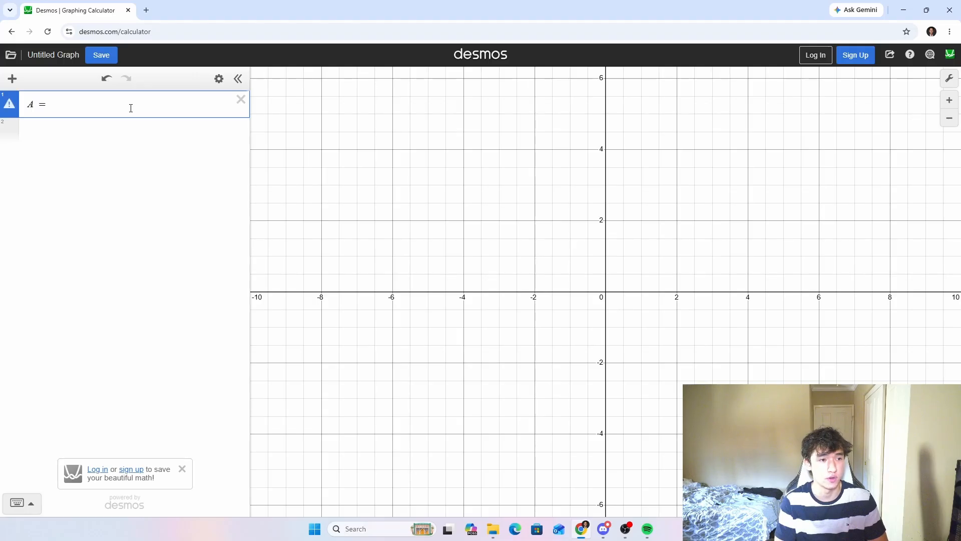
{"action": "key", "text": "BackSpace"}
{"action": "key", "text": "BackSpace"}
{"action": "type", "text": "a = "}
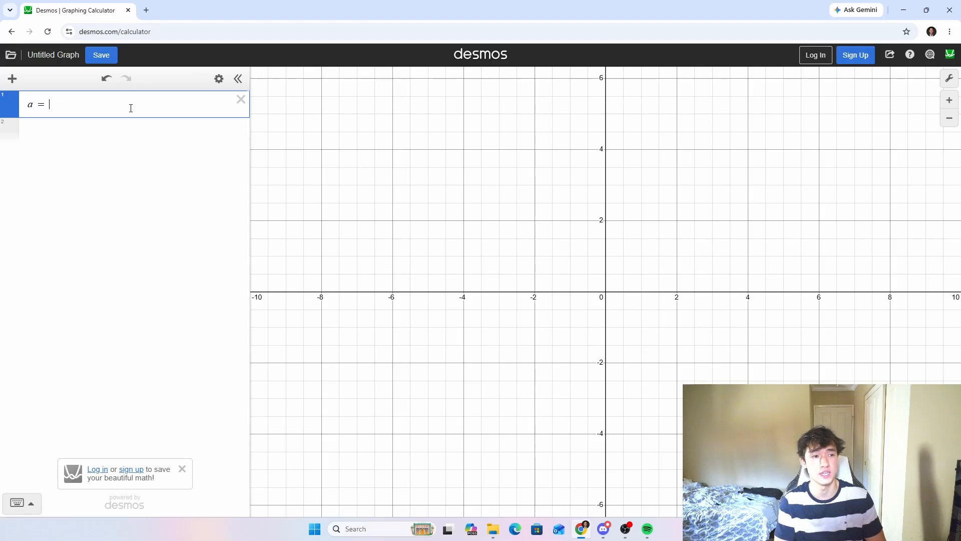
{"action": "type", "text": "1"}
{"action": "key", "text": "Return"}
{"action": "type", "text": "b "}
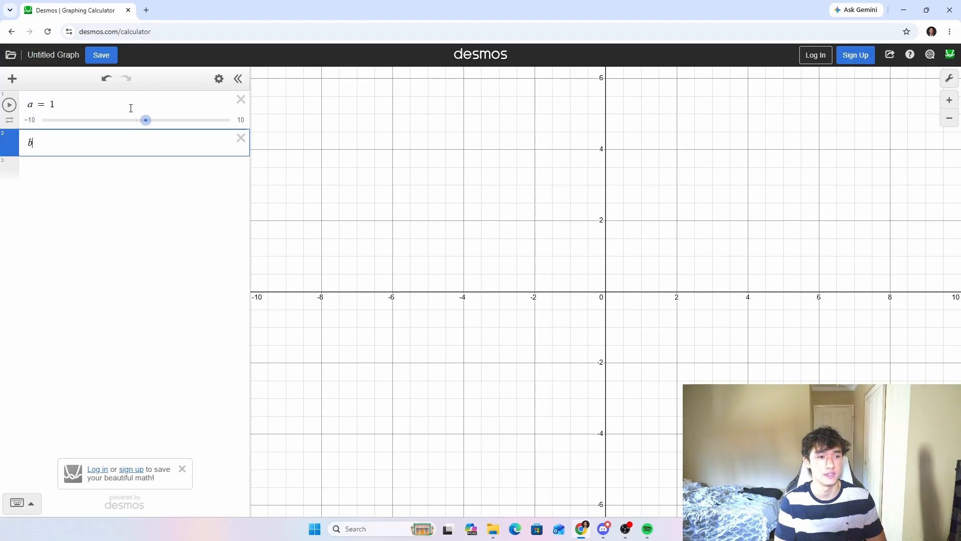
{"action": "type", "text": "= 2"}
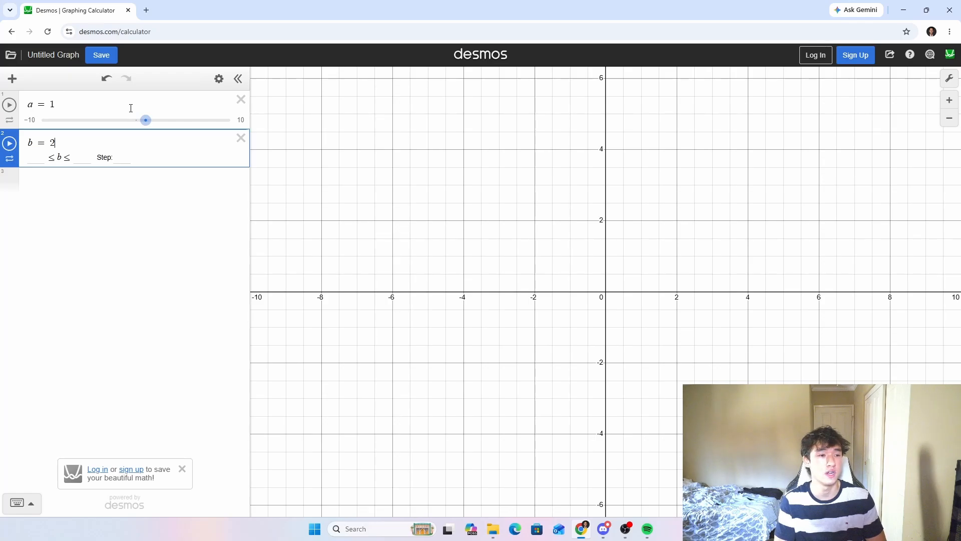
{"action": "key", "text": "Return"}
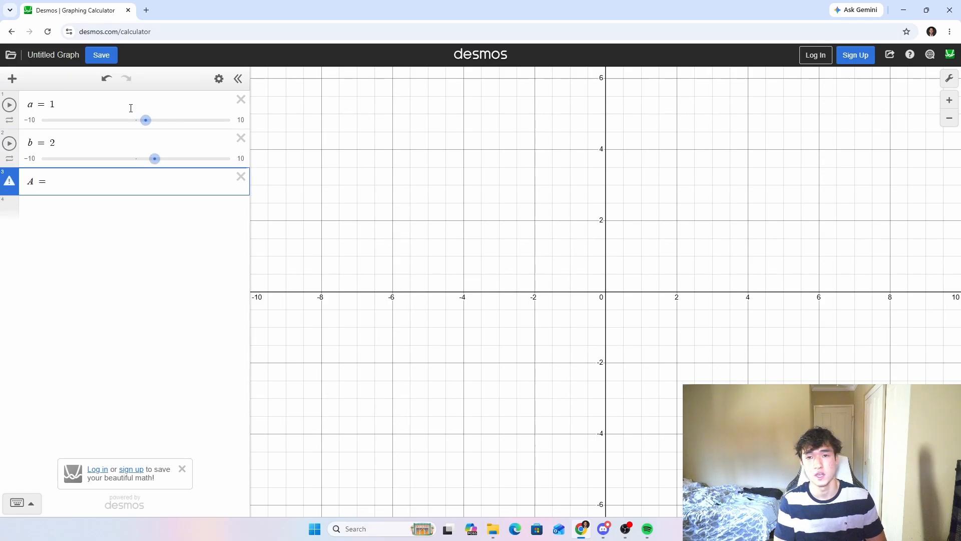
- Plot the points A = (a,b) and B = (3,4) as two new expressions
{"action": "type", "text": "A = (a,b"}
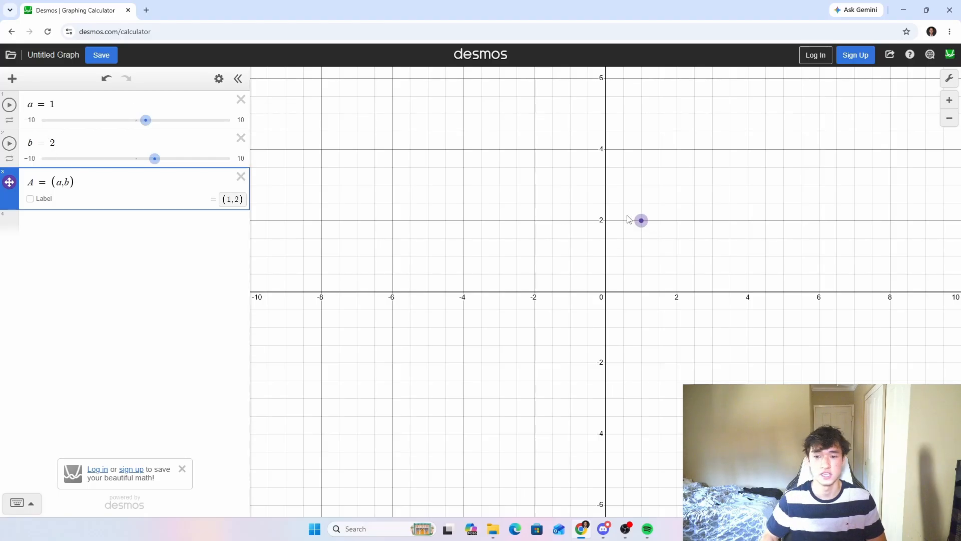
{"action": "left_click", "coordinate": [166, 232]}
{"action": "type", "text": "B=("}
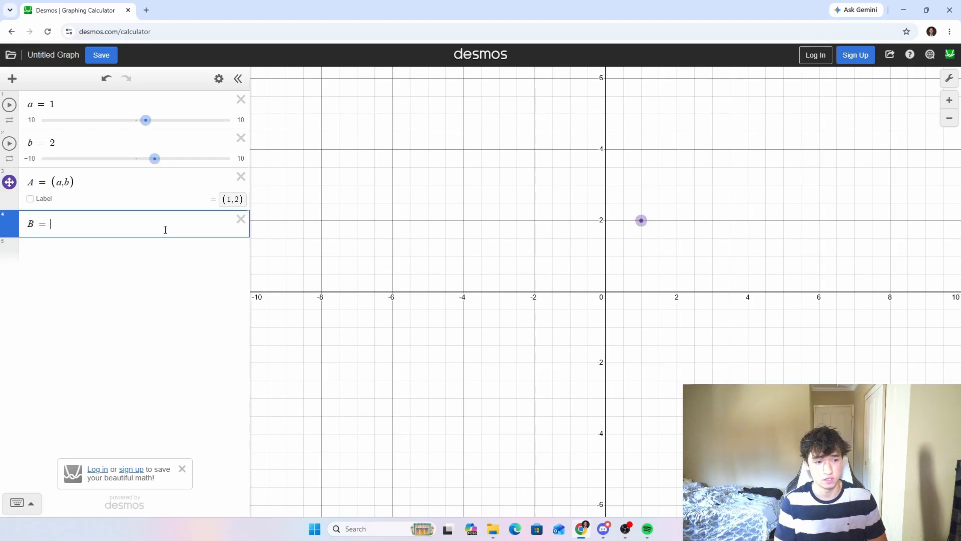
{"action": "type", "text": "3,4)"}
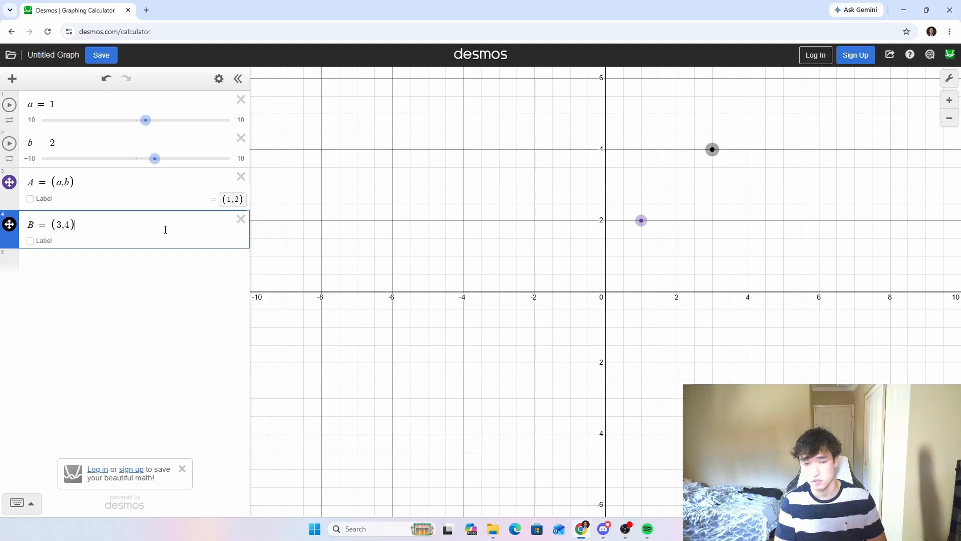
- Evaluate mean(1,2,3) in a new expression line below point B, and clear the line
{"action": "left_click", "coordinate": [183, 259]}
{"action": "type", "text": "mean("}
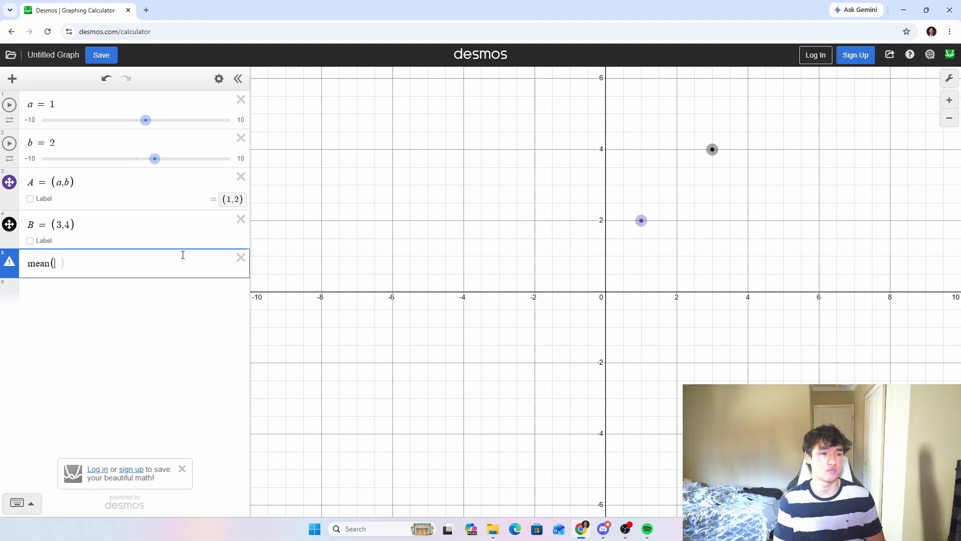
{"action": "type", "text": "1,2,3"}
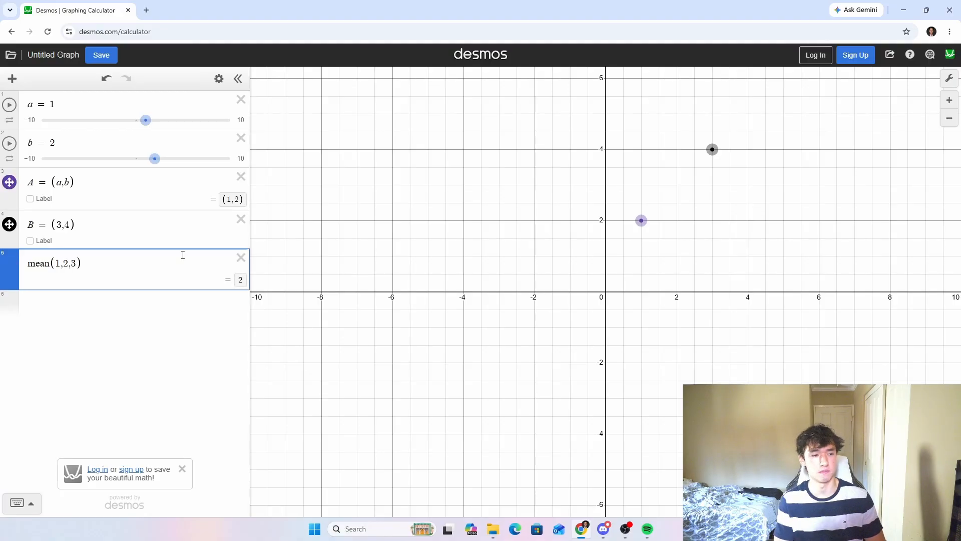
{"action": "key", "text": "BackSpace"}
{"action": "key", "text": "BackSpace"}
{"action": "key", "text": "BackSpace"}
{"action": "key", "text": "BackSpace"}
{"action": "key", "text": "BackSpace"}
{"action": "key", "text": "BackSpace"}
{"action": "key", "text": "BackSpace"}
{"action": "key", "text": "BackSpace"}
{"action": "key", "text": "BackSpace"}
{"action": "key", "text": "BackSpace"}
- Evaluate stdev(1,2,4) in the empty expression line below point B, and clear the line
{"action": "type", "text": "st"}
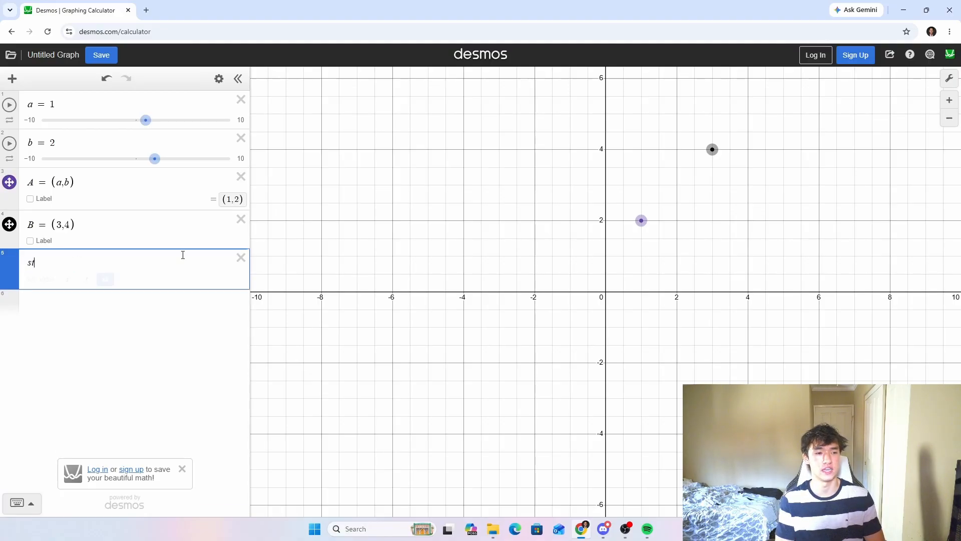
{"action": "type", "text": "dev(1,2,3"}
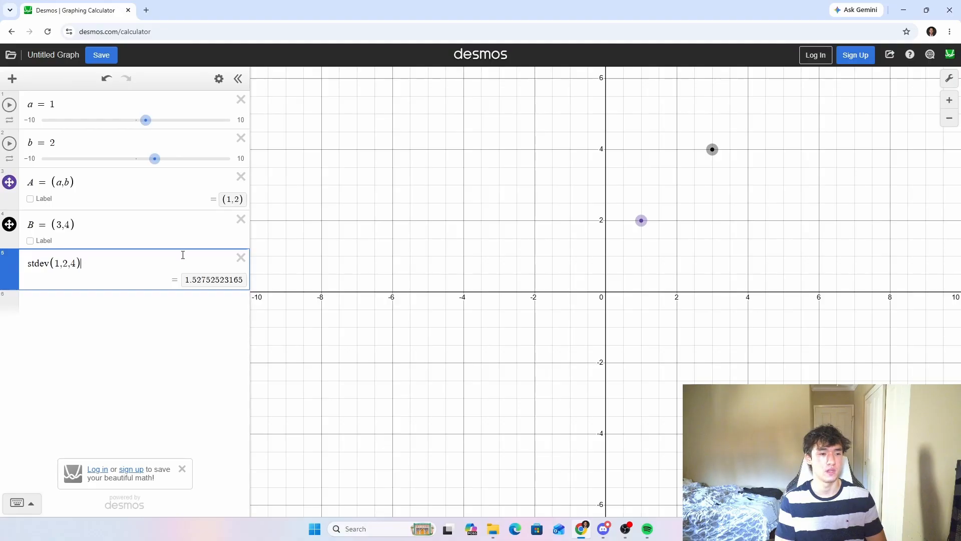
{"action": "key", "text": "BackSpace"}
{"action": "key", "text": "BackSpace"}
{"action": "key", "text": "BackSpace"}
{"action": "key", "text": "BackSpace"}
{"action": "key", "text": "BackSpace"}
{"action": "key", "text": "BackSpace"}
{"action": "key", "text": "BackSpace"}
{"action": "key", "text": "BackSpace"}
{"action": "key", "text": "BackSpace"}
{"action": "key", "text": "BackSpace"}
{"action": "key", "text": "BackSpace"}
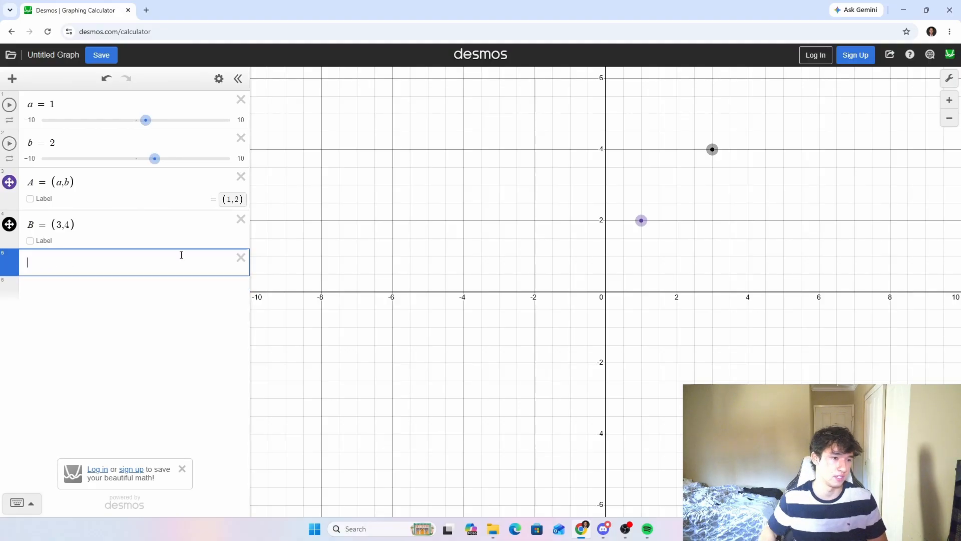
- Calculate the distance between the two points with distance(A,B) in the fifth line, and clear it
{"action": "left_click_drag", "start_coordinate": [114, 224], "coordinate": [59, 224]}
{"action": "left_click", "coordinate": [99, 182]}
{"action": "left_click", "coordinate": [65, 284]}
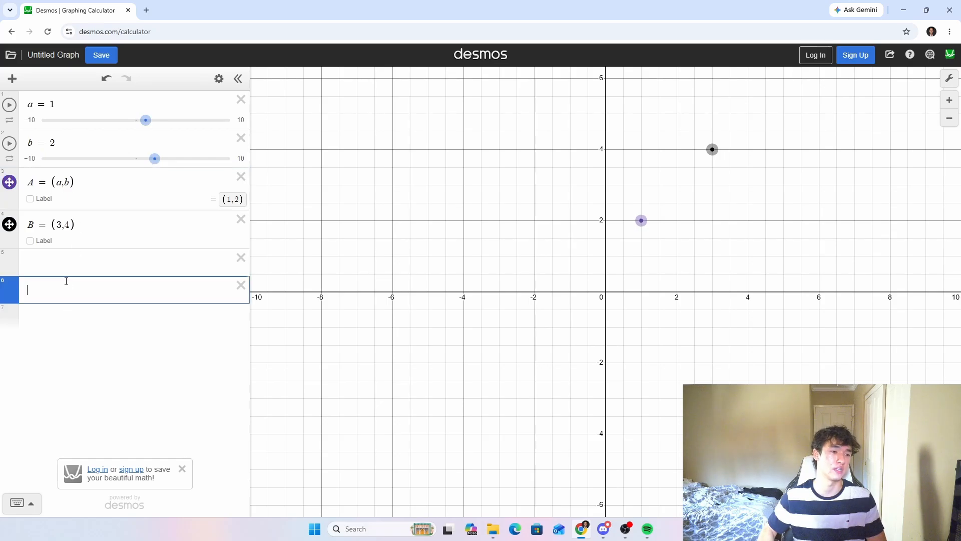
{"action": "left_click", "coordinate": [83, 261]}
{"action": "type", "text": "distance"}
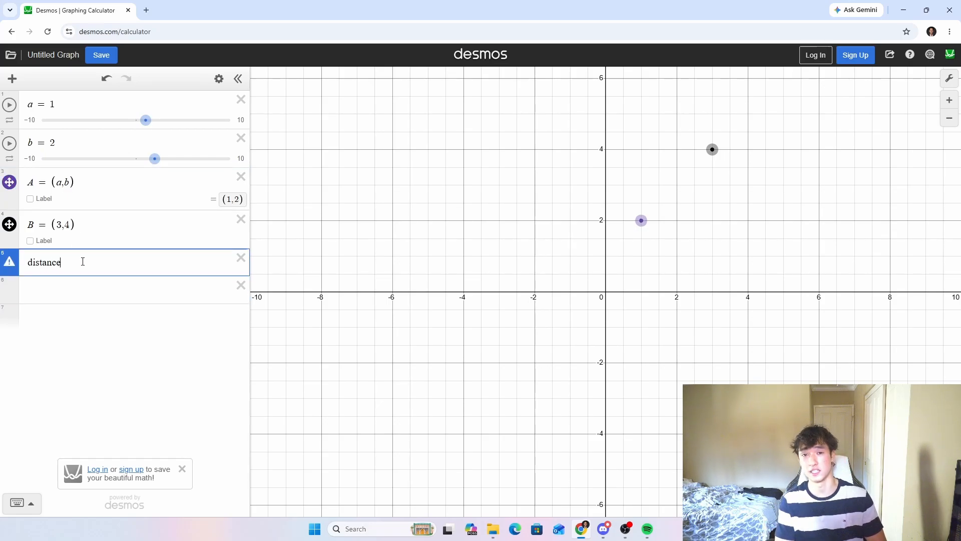
{"action": "type", "text": "(A,B)"}
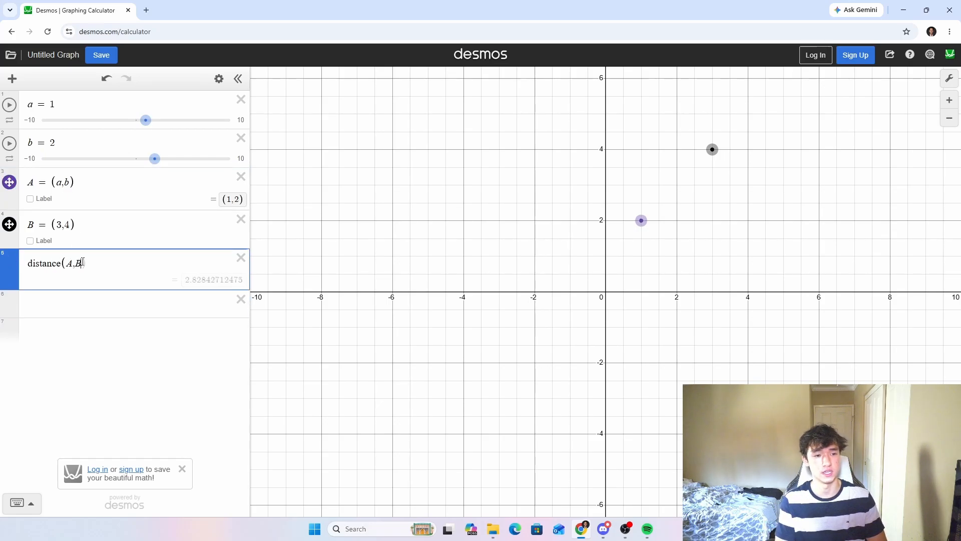
{"action": "key", "text": "BackSpace"}
{"action": "key", "text": "BackSpace"}
{"action": "key", "text": "BackSpace"}
{"action": "key", "text": "BackSpace"}
{"action": "key", "text": "BackSpace"}
{"action": "key", "text": "BackSpace"}
{"action": "key", "text": "BackSpace"}
{"action": "key", "text": "BackSpace"}
{"action": "key", "text": "BackSpace"}
{"action": "key", "text": "BackSpace"}
{"action": "key", "text": "BackSpace"}
{"action": "key", "text": "BackSpace"}
{"action": "key", "text": "BackSpace"}
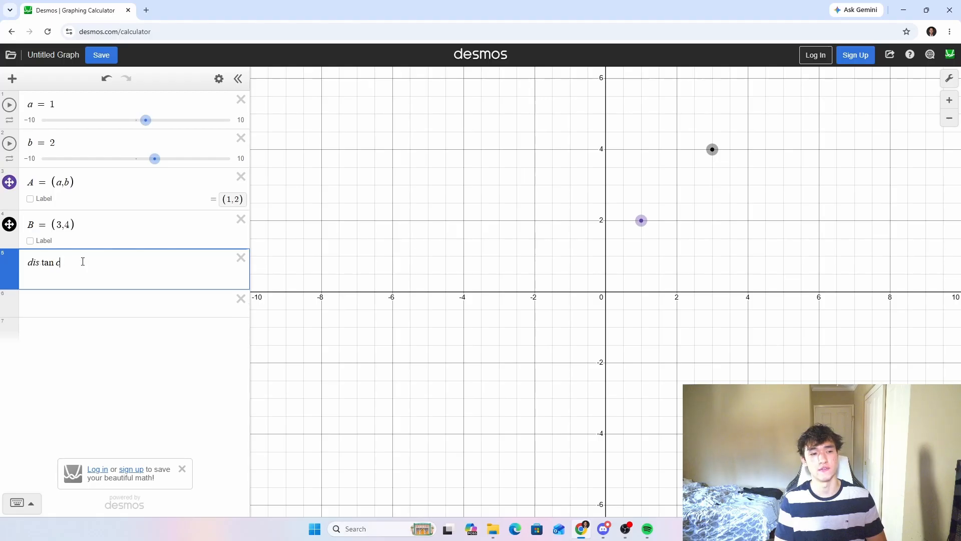
- Enter midpoint(A,B) in the fifth expression line to find the midpoint of the two points
{"action": "type", "text": "midpoint()"}
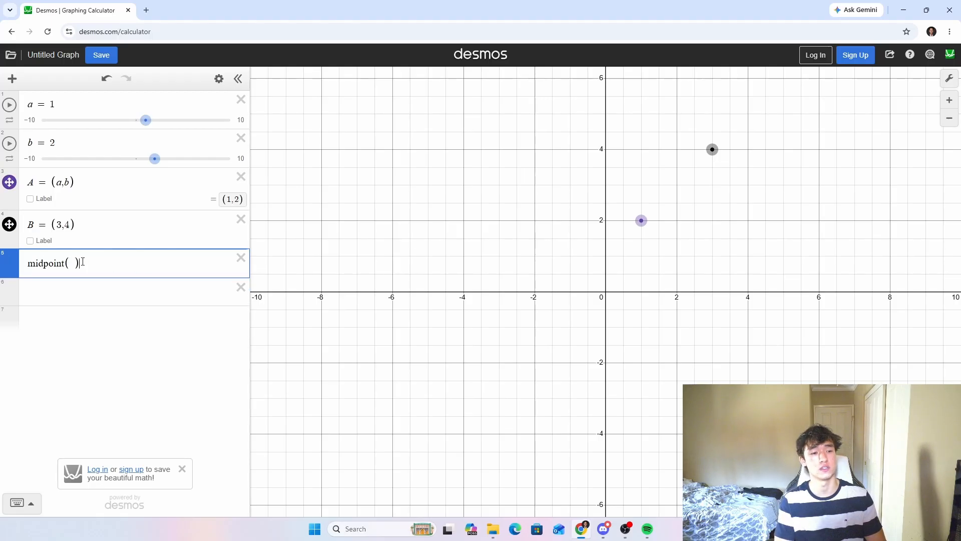
{"action": "type", "text": "A,b"}
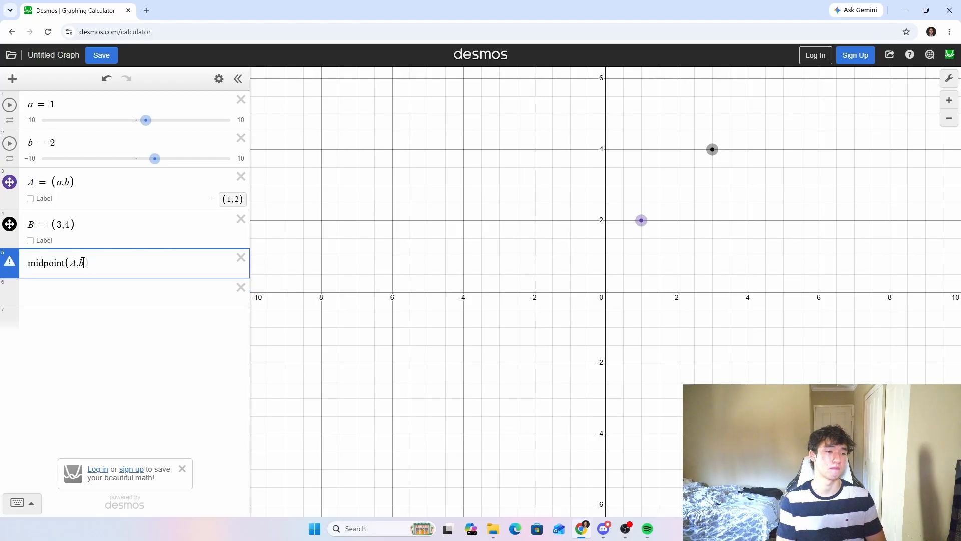
{"action": "key", "text": "BackSpace"}
{"action": "type", "text": "B"}
- Insert a square root symbol with the sqrt shortcut in the fifth line twice, clearing it each time
{"action": "type", "text": "s"}
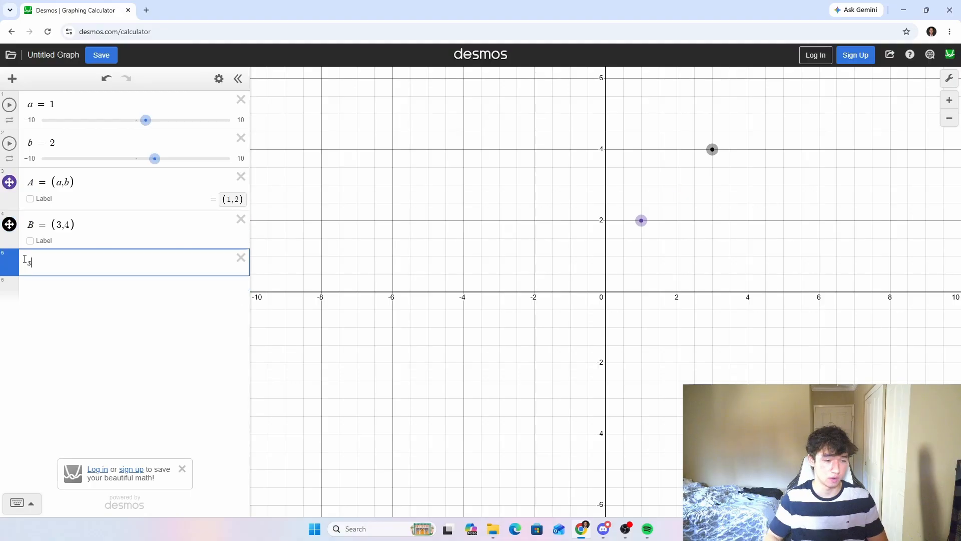
{"action": "type", "text": "qrt"}
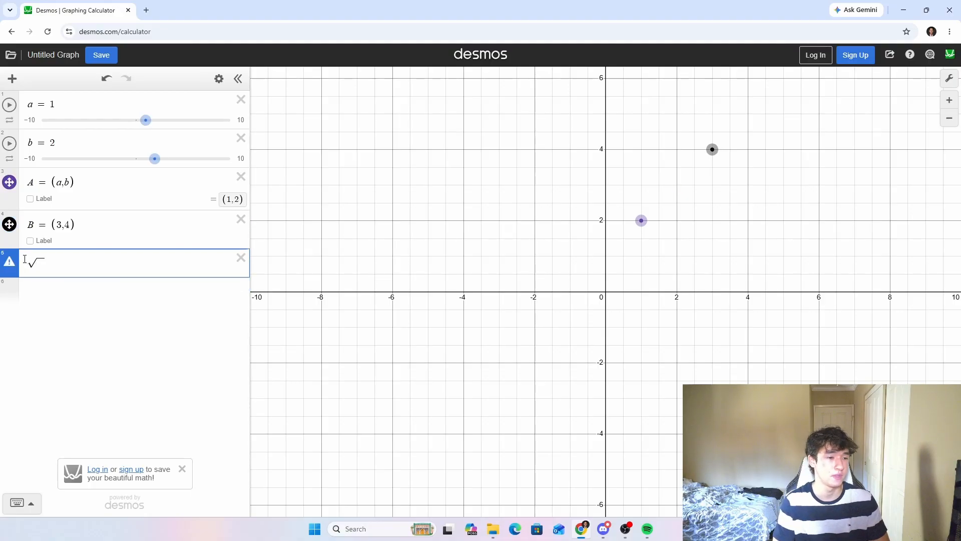
{"action": "key", "text": "BackSpace"}
{"action": "key", "text": "BackSpace"}
{"action": "key", "text": "Return"}
{"action": "type", "text": "sq"}
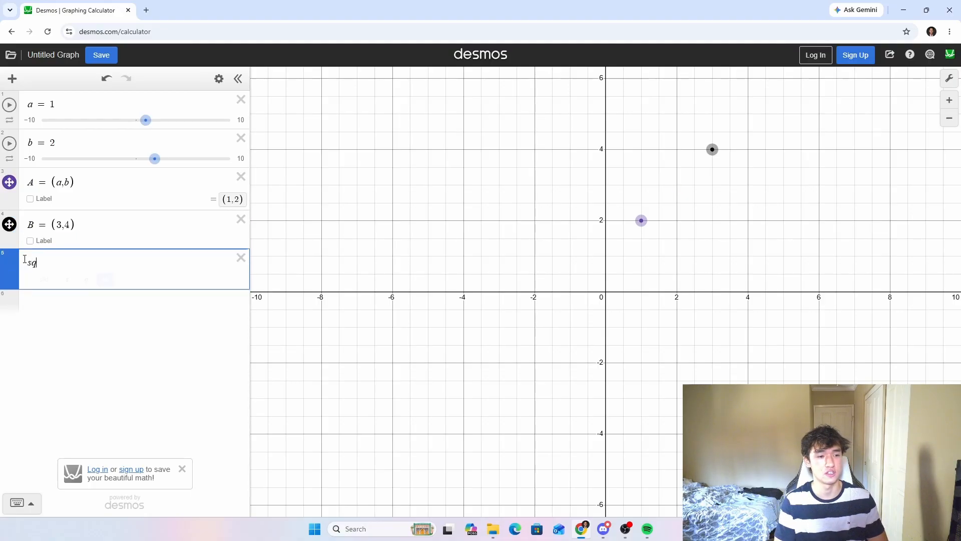
{"action": "type", "text": "rt"}
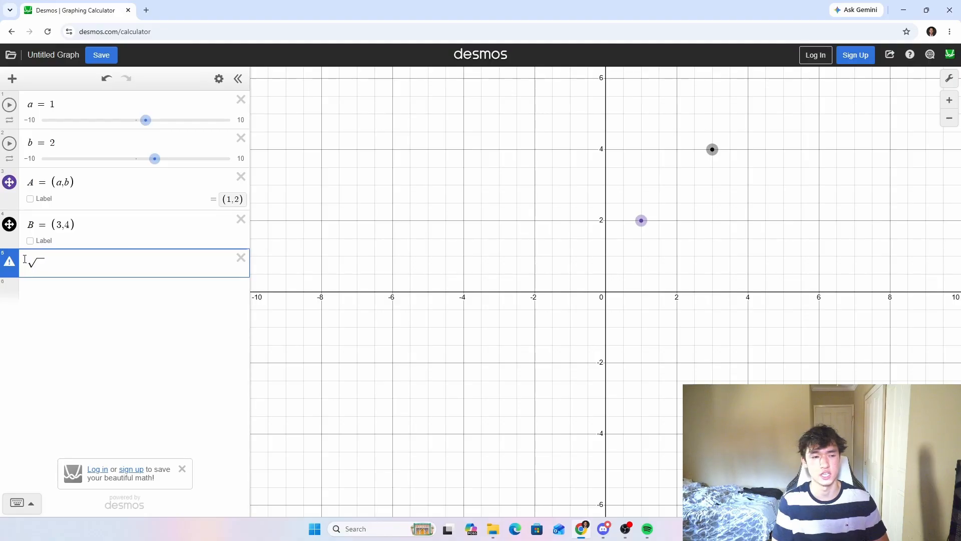
{"action": "key", "text": "BackSpace"}
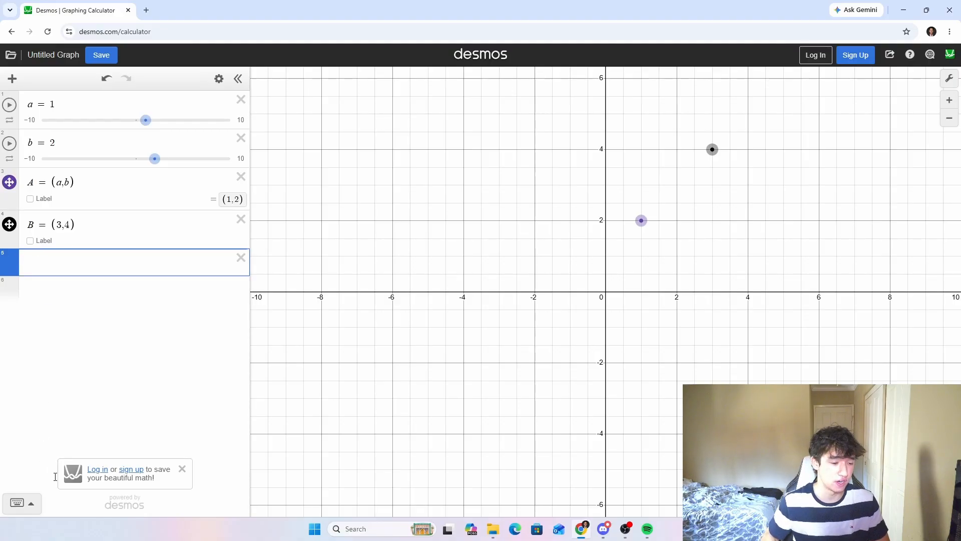
- Show the on-screen math keypad, enter a cube root symbol with the cbrt shortcut, clear it and hide the keypad
{"action": "left_click", "coordinate": [20, 503]}
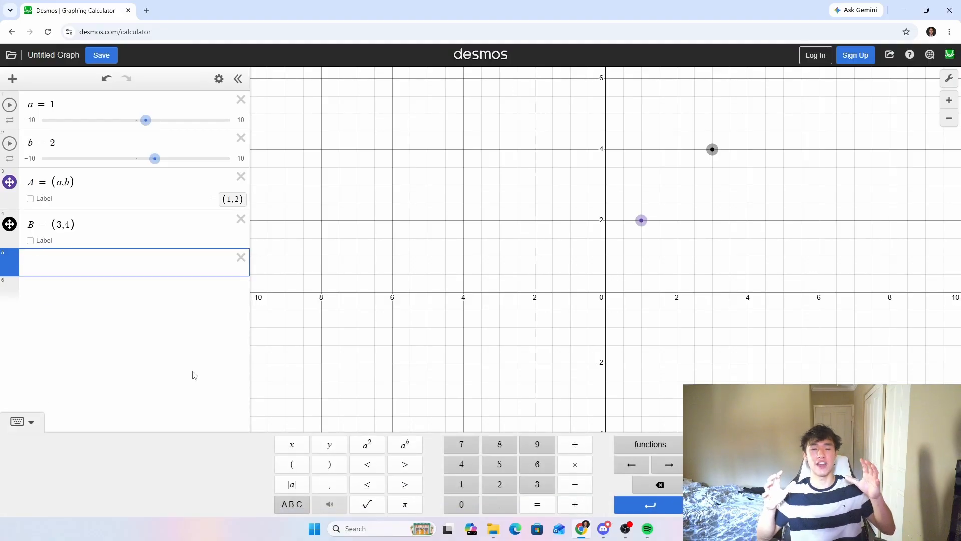
{"action": "type", "text": "c"}
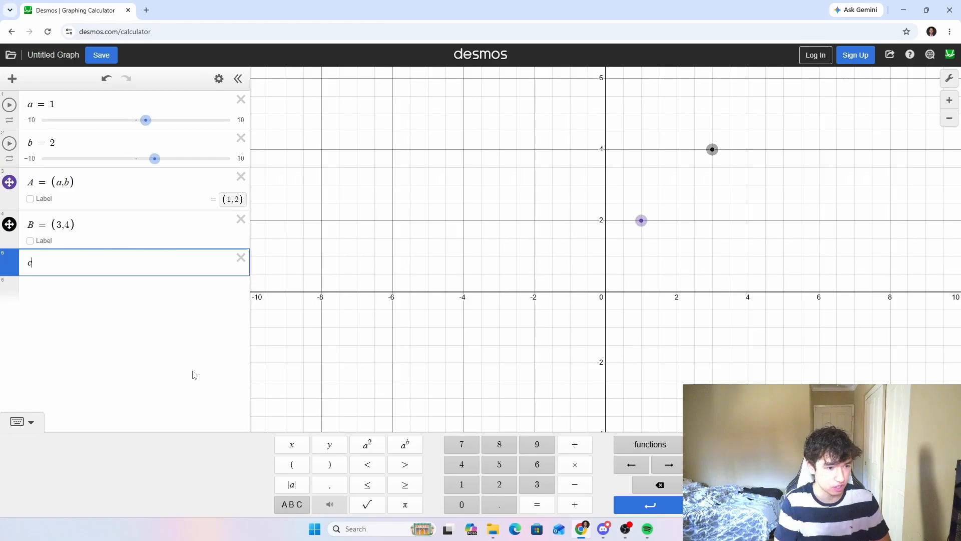
{"action": "type", "text": "brt"}
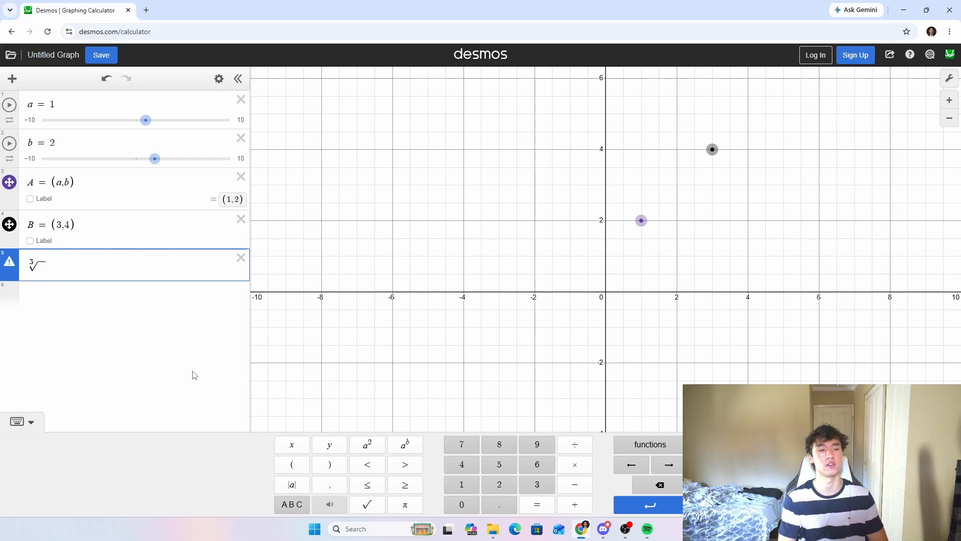
{"action": "key", "text": "BackSpace"}
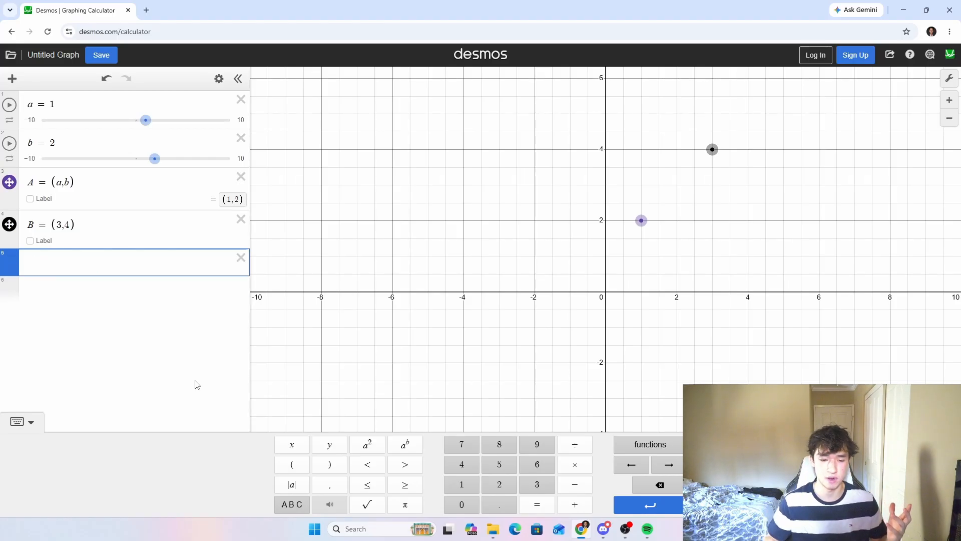
{"action": "left_click", "coordinate": [44, 423]}
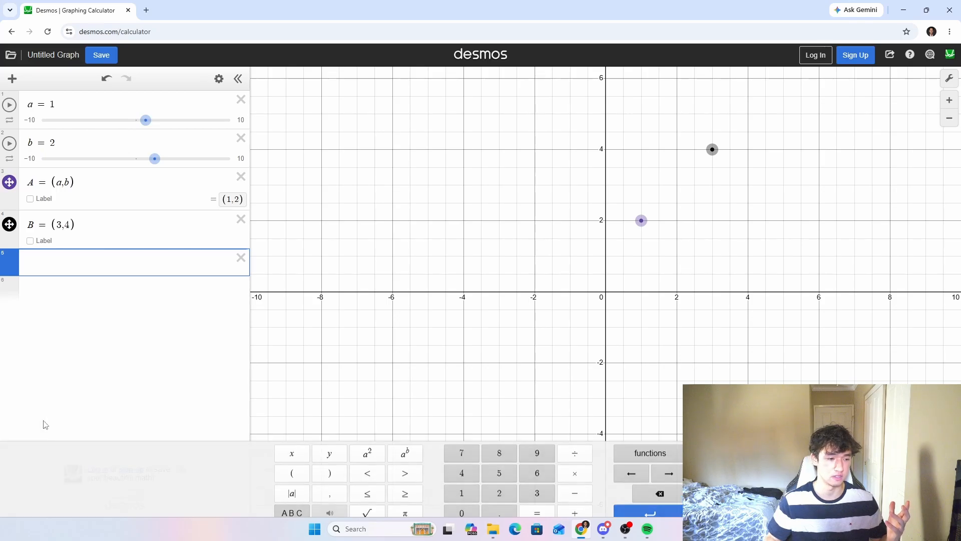
- Show the on-screen math keypad, enter an absolute value containing a square root, and remove that expression line
{"action": "left_click", "coordinate": [22, 503]}
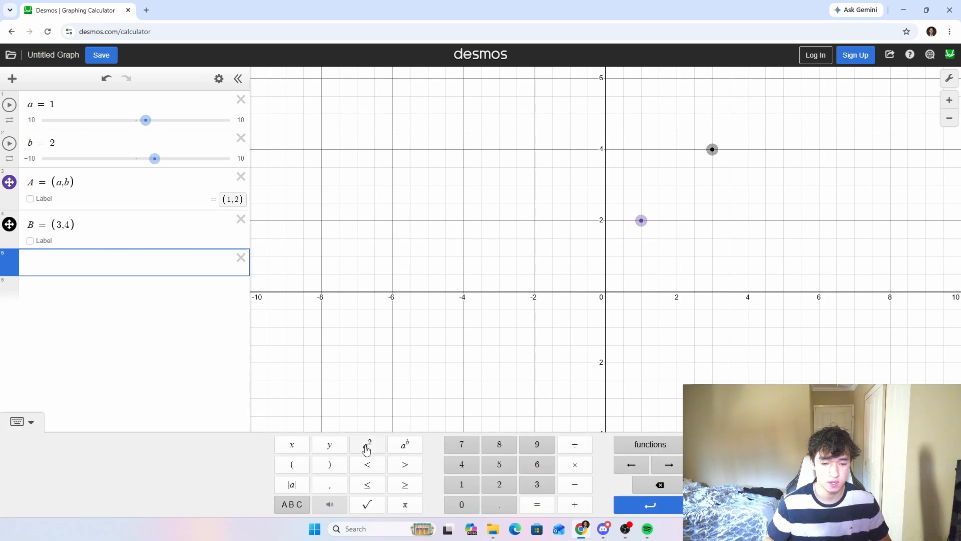
{"action": "left_click", "coordinate": [292, 484]}
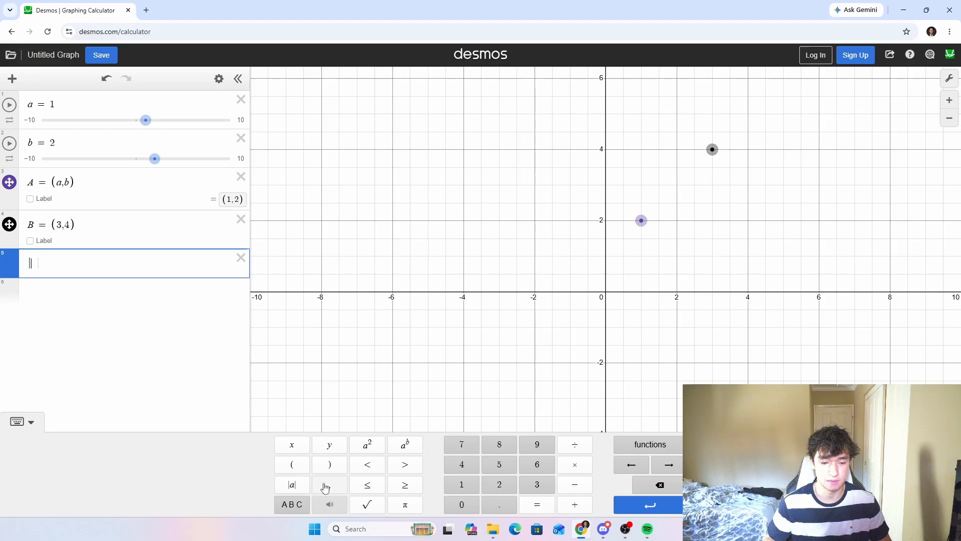
{"action": "left_click", "coordinate": [370, 505]}
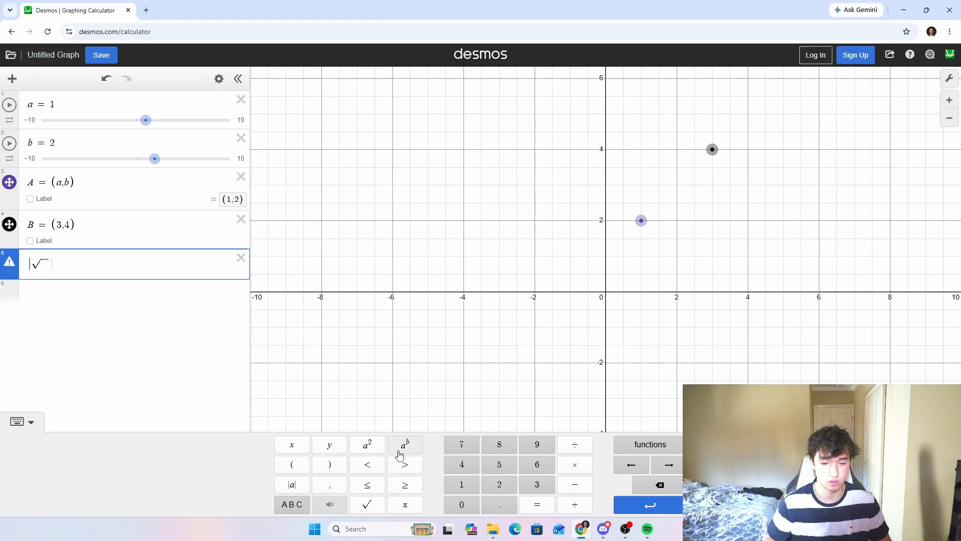
{"action": "type", "text": "2"}
{"action": "left_click", "coordinate": [241, 257]}
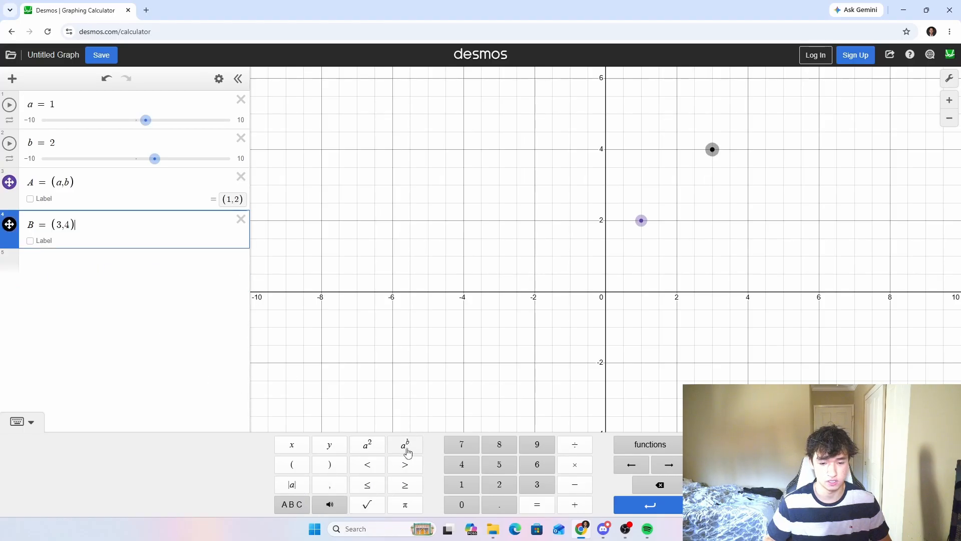
- Insert x from the math keypad into the lines defining points B and A, and remove both lines
{"action": "left_click", "coordinate": [303, 451]}
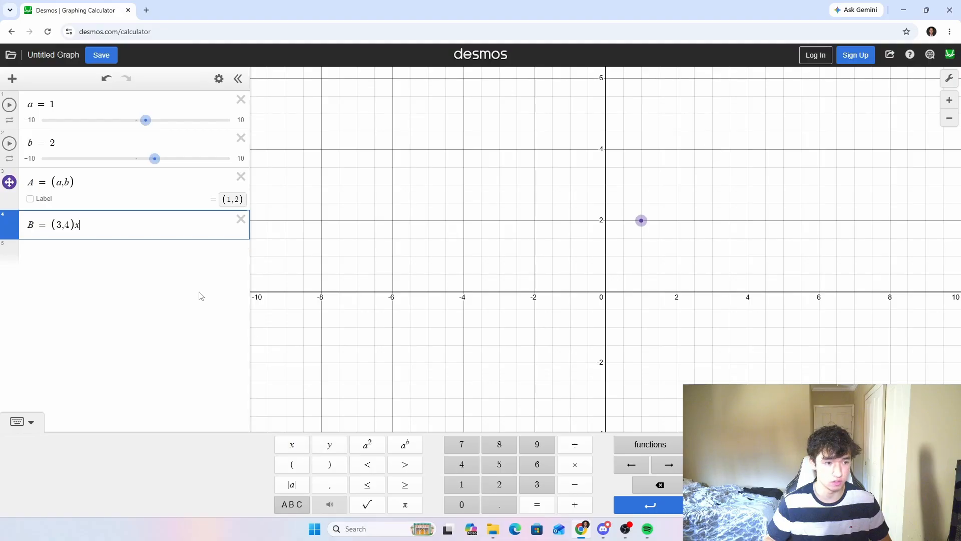
{"action": "left_click", "coordinate": [241, 219]}
{"action": "left_click", "coordinate": [294, 445]}
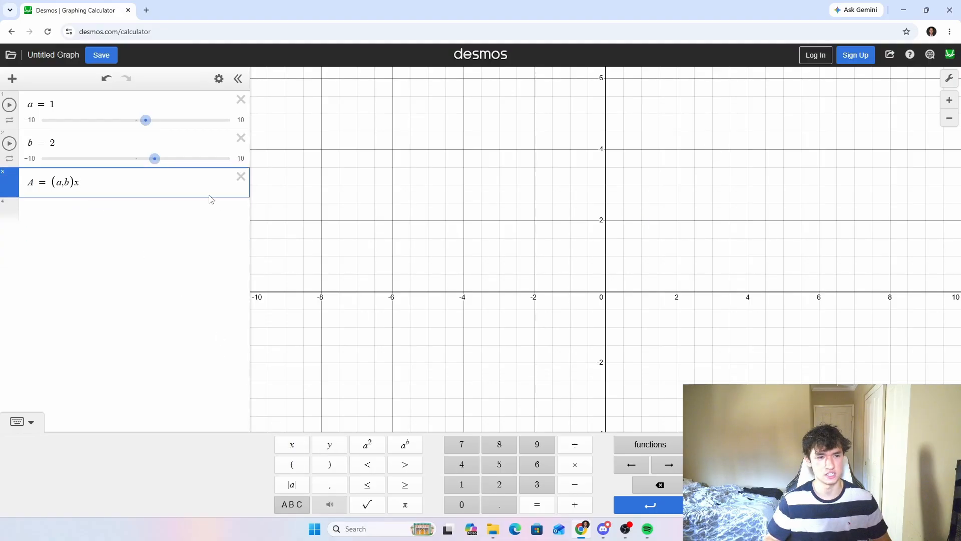
{"action": "left_click", "coordinate": [241, 176]}
- Enter x in the third expression line and y in the fourth
{"action": "left_click", "coordinate": [211, 198]}
{"action": "type", "text": "x"}
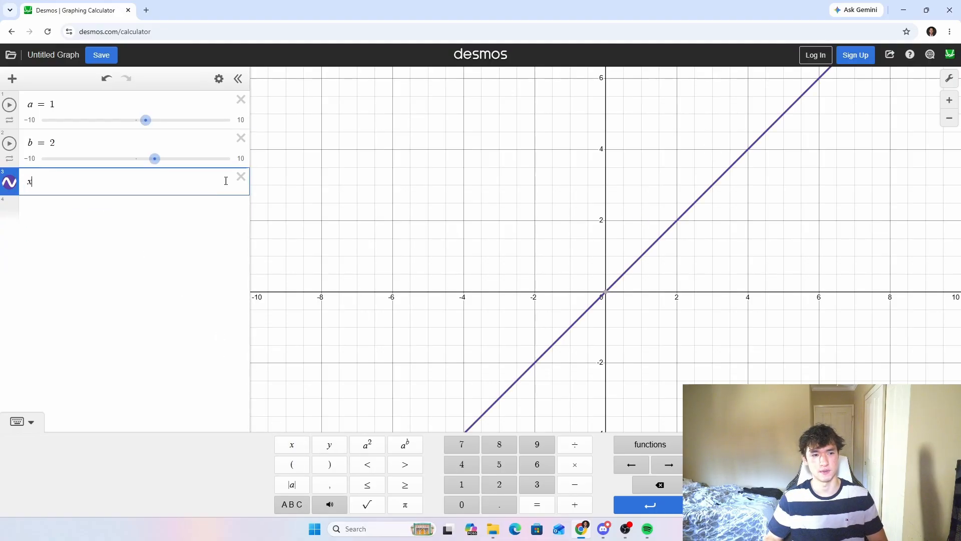
{"action": "key", "text": "Return"}
{"action": "type", "text": "y"}
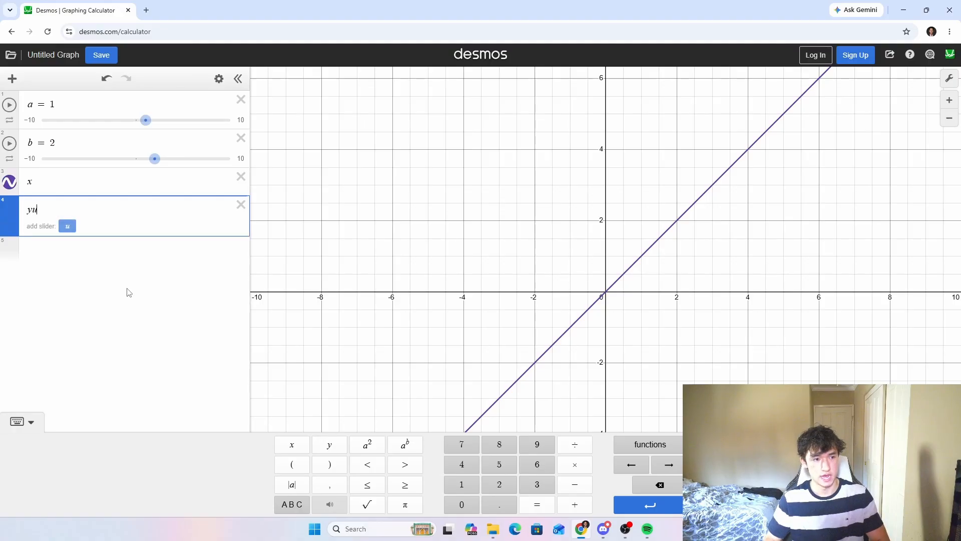
{"action": "left_click", "coordinate": [84, 281]}
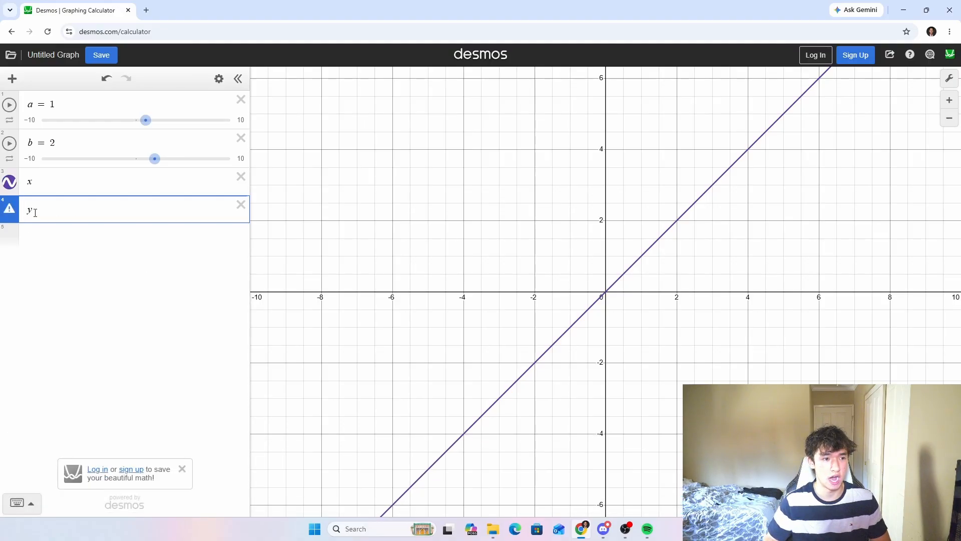
{"action": "left_click", "coordinate": [35, 212]}
{"action": "left_click", "coordinate": [106, 284]}
{"action": "left_click", "coordinate": [48, 208]}
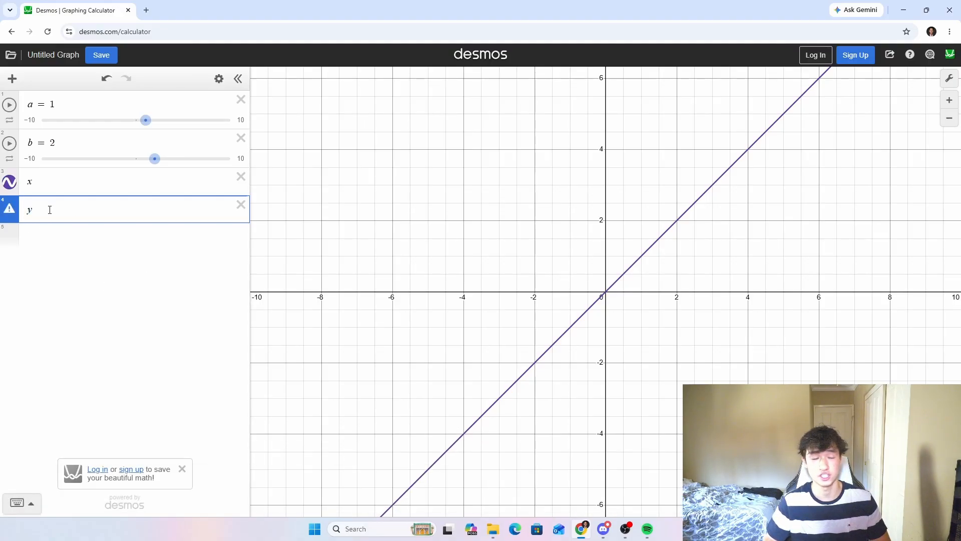
- Change the expression in the third line to x + 3
{"action": "left_click", "coordinate": [31, 185]}
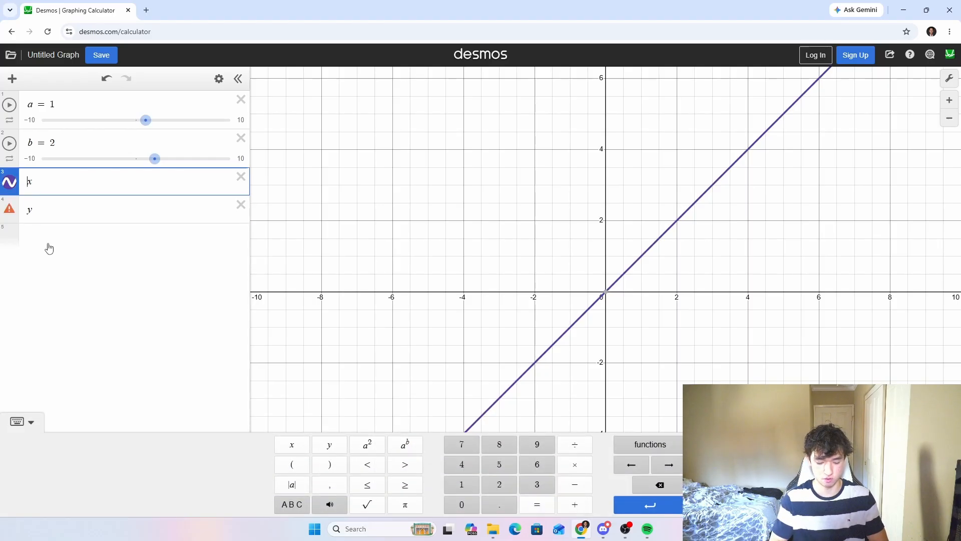
{"action": "type", "text": "y=-"}
{"action": "key", "text": "BackSpace"}
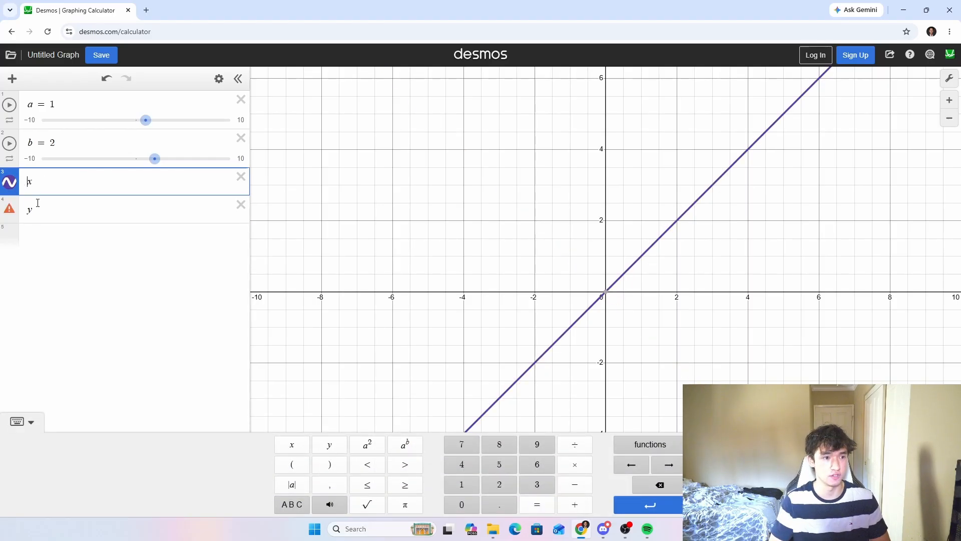
{"action": "type", "text": "+3"}
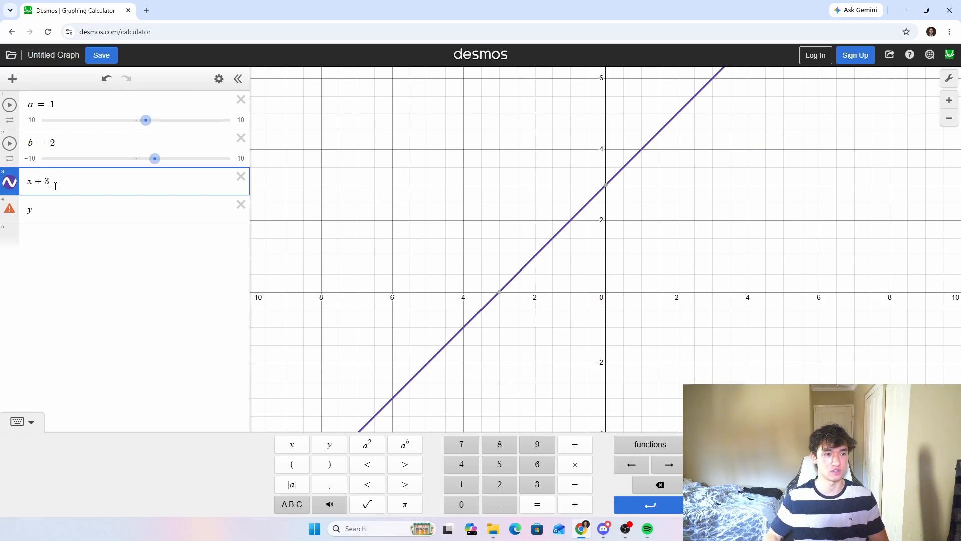
{"action": "left_click_drag", "start_coordinate": [54, 184], "coordinate": [30, 179]}
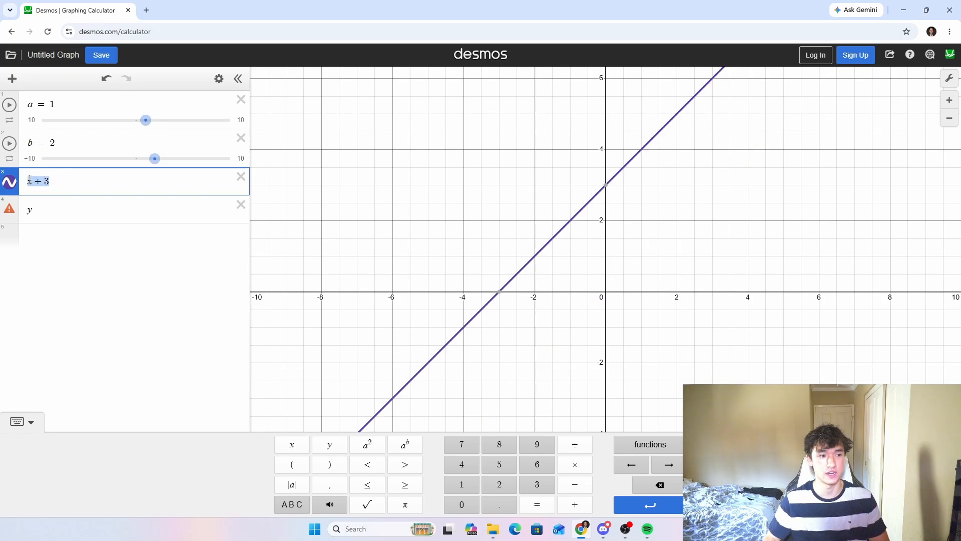
- Complete the fourth line as y + x = 3, and insert a tilde before the x
{"action": "left_click", "coordinate": [46, 212]}
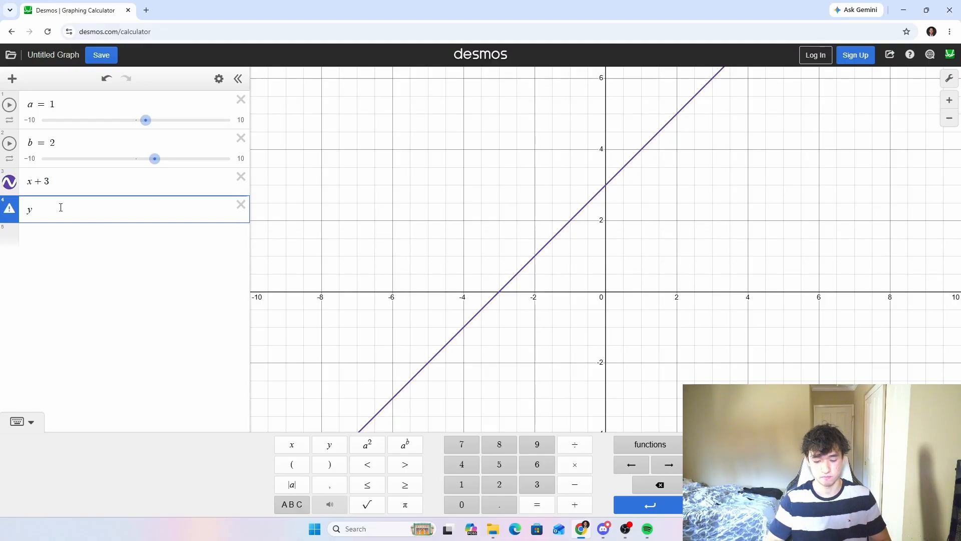
{"action": "type", "text": "3"}
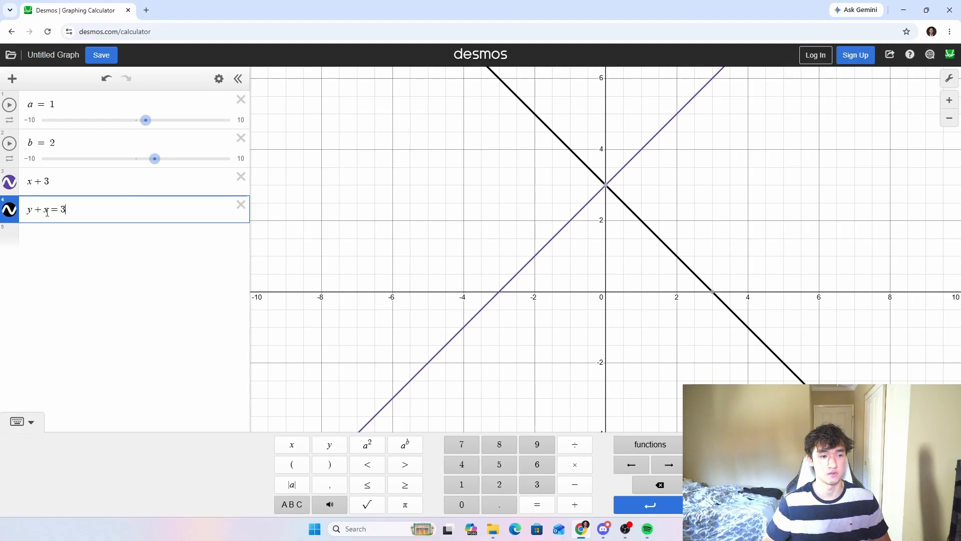
{"action": "left_click_drag", "start_coordinate": [45, 213], "coordinate": [69, 210]}
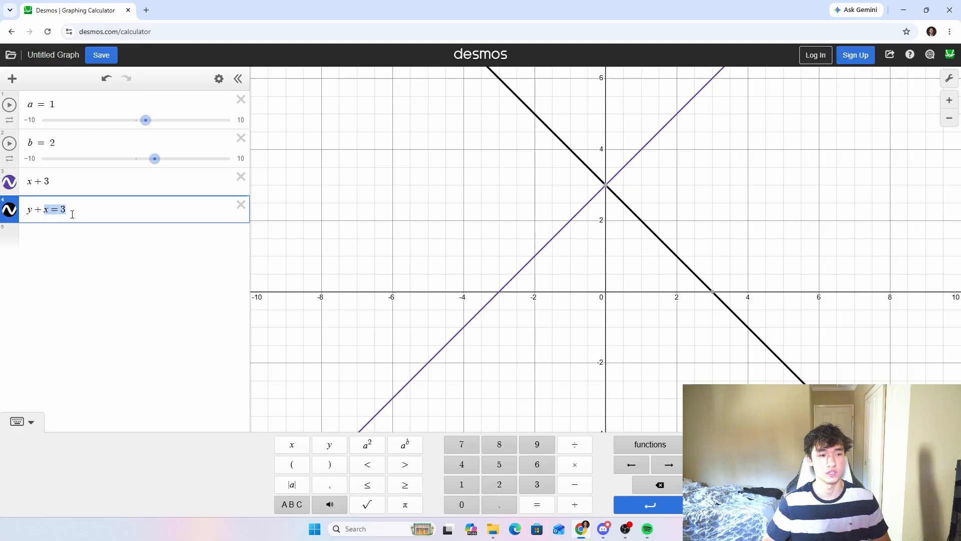
{"action": "left_click", "coordinate": [46, 214]}
{"action": "type", "text": "~"}
- Examine the keypad's function list, from trigonometry and statistics through calculus and geometry to number theory
{"action": "left_click", "coordinate": [649, 444]}
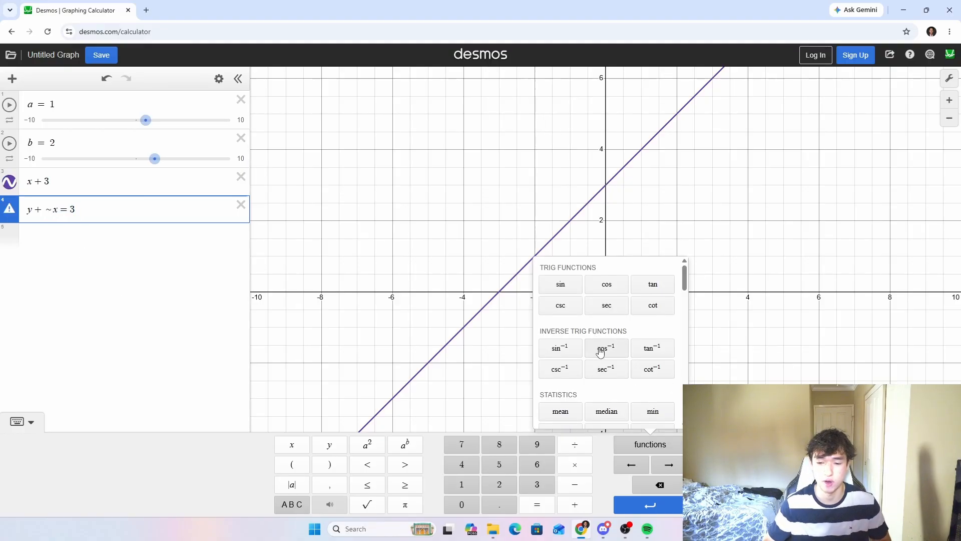
{"action": "scroll", "coordinate": [598, 343], "scroll_direction": "down", "scroll_amount": 1}
{"action": "scroll", "coordinate": [572, 344], "scroll_direction": "down", "scroll_amount": 1}
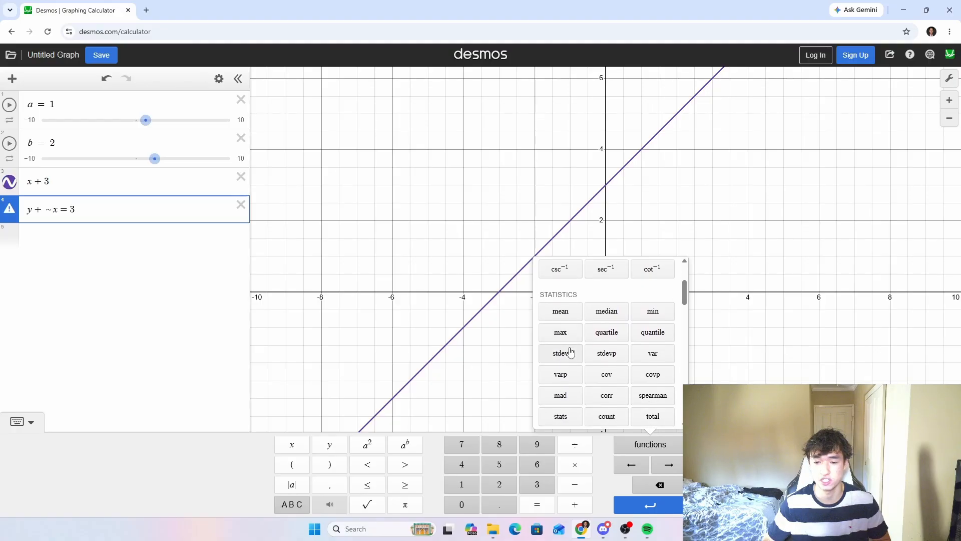
{"action": "scroll", "coordinate": [595, 356], "scroll_direction": "down", "scroll_amount": 1}
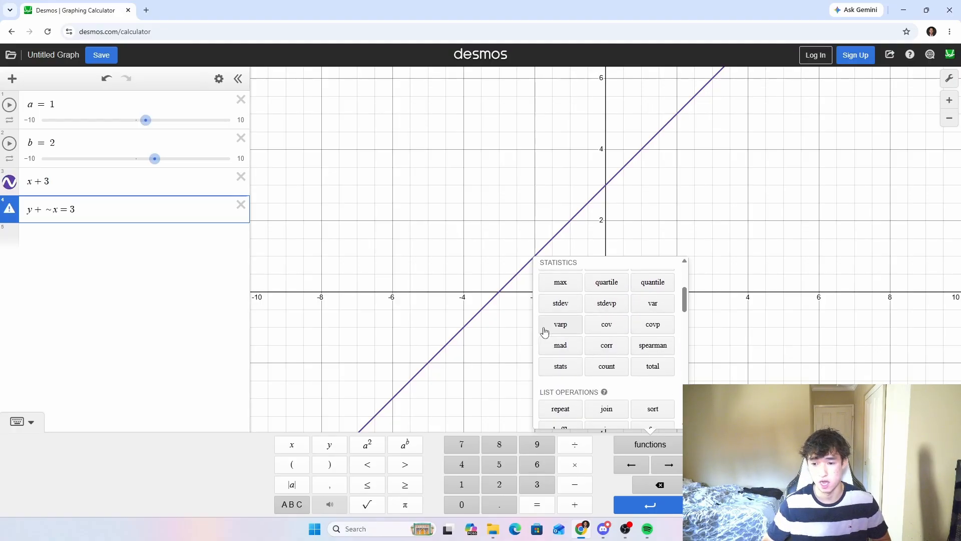
{"action": "scroll", "coordinate": [581, 359], "scroll_direction": "down", "scroll_amount": 2}
{"action": "scroll", "coordinate": [575, 332], "scroll_direction": "down", "scroll_amount": 1}
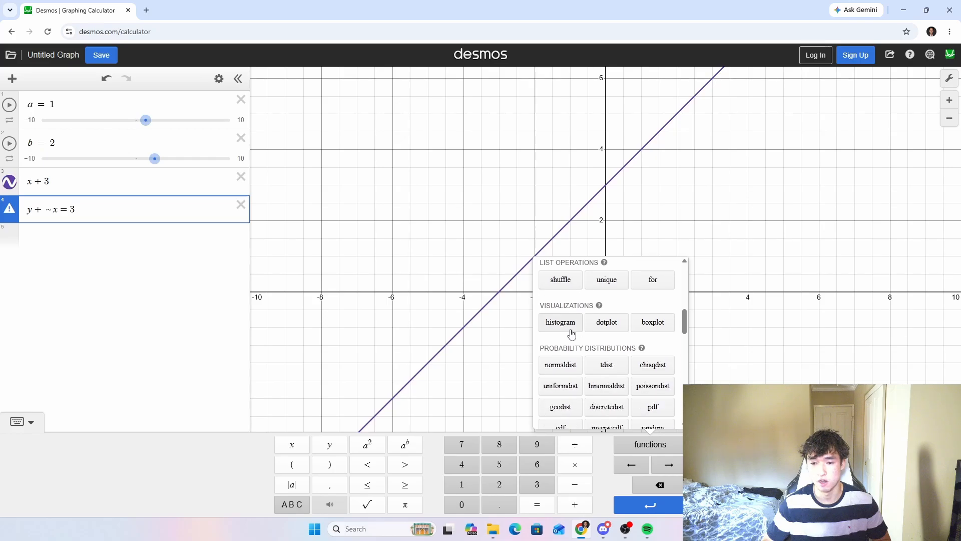
{"action": "scroll", "coordinate": [570, 328], "scroll_direction": "up", "scroll_amount": 4}
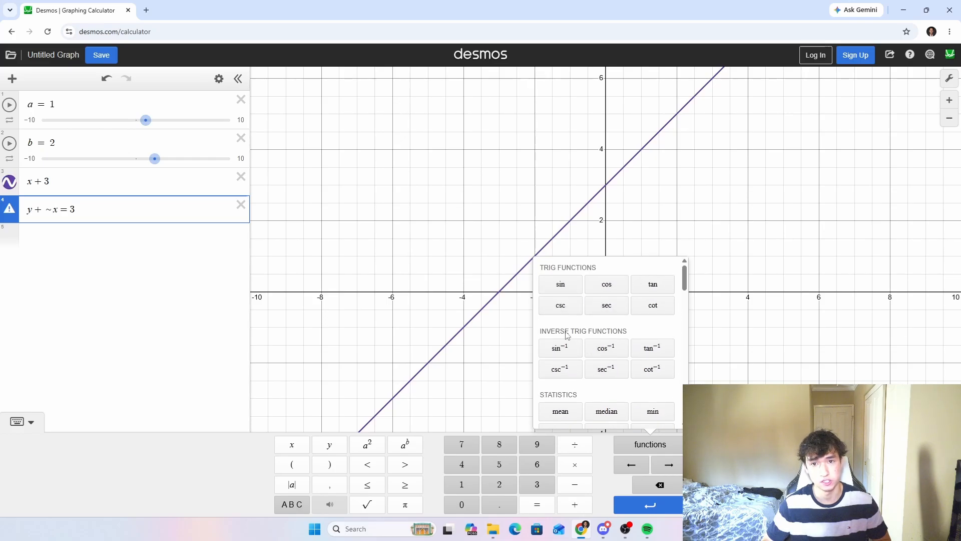
{"action": "scroll", "coordinate": [570, 340], "scroll_direction": "down", "scroll_amount": 3}
{"action": "scroll", "coordinate": [574, 347], "scroll_direction": "down", "scroll_amount": 1}
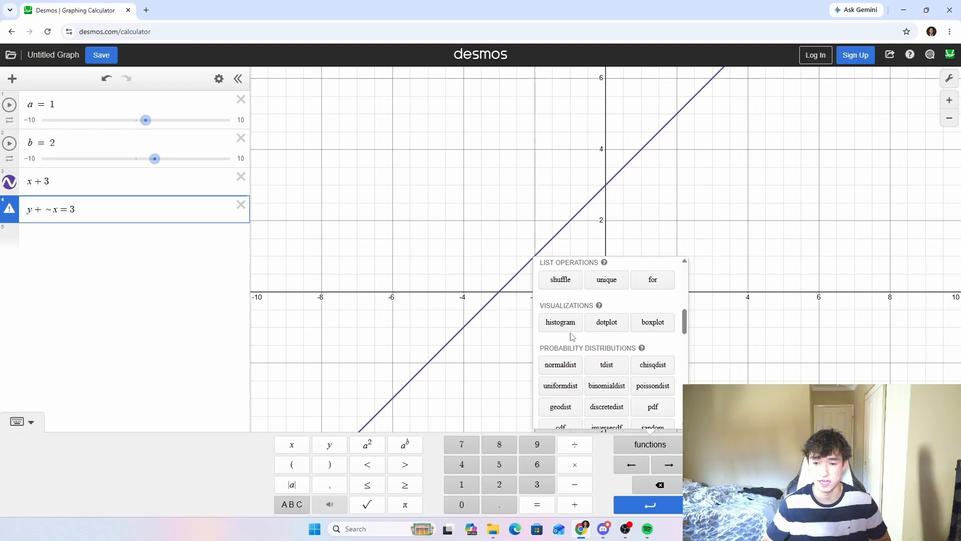
{"action": "scroll", "coordinate": [565, 336], "scroll_direction": "down", "scroll_amount": 4}
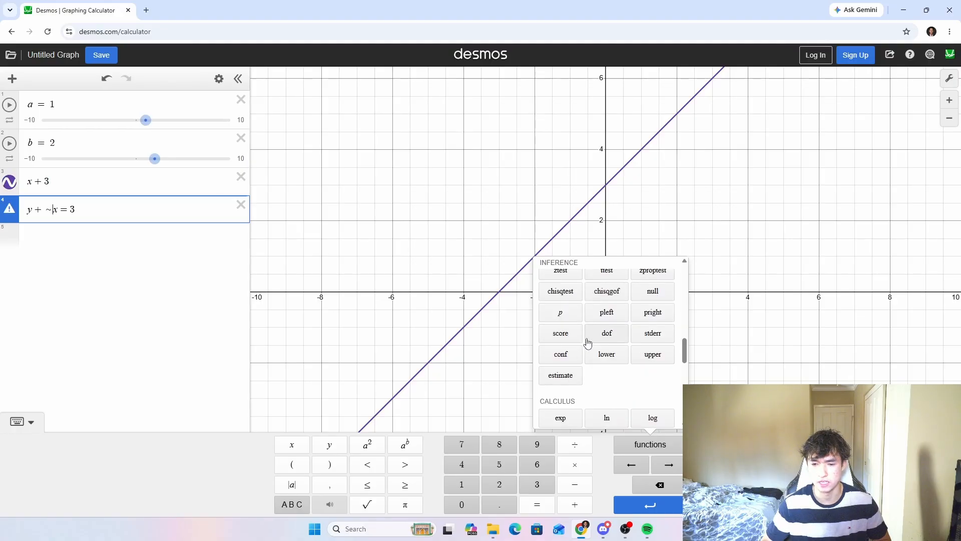
{"action": "scroll", "coordinate": [588, 342], "scroll_direction": "down", "scroll_amount": 3}
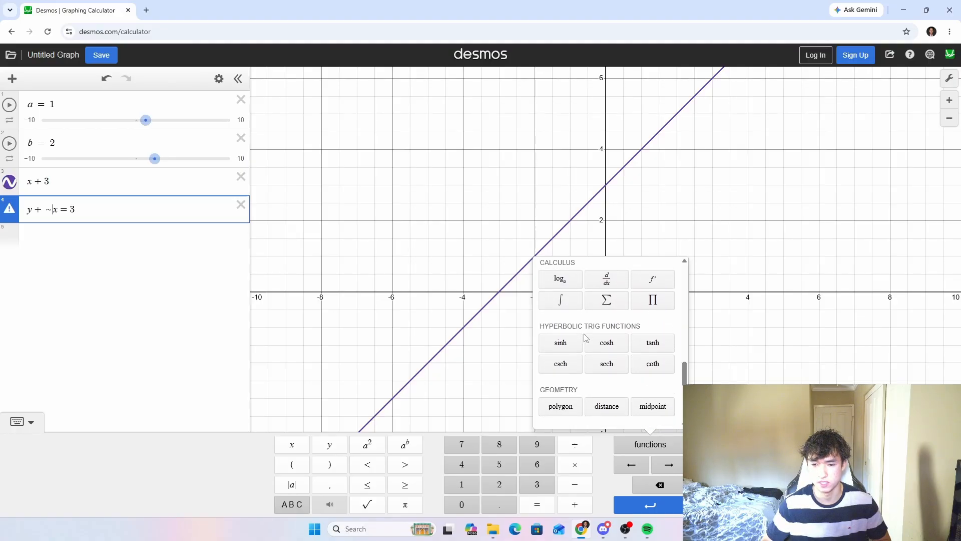
{"action": "scroll", "coordinate": [586, 336], "scroll_direction": "down", "scroll_amount": 1}
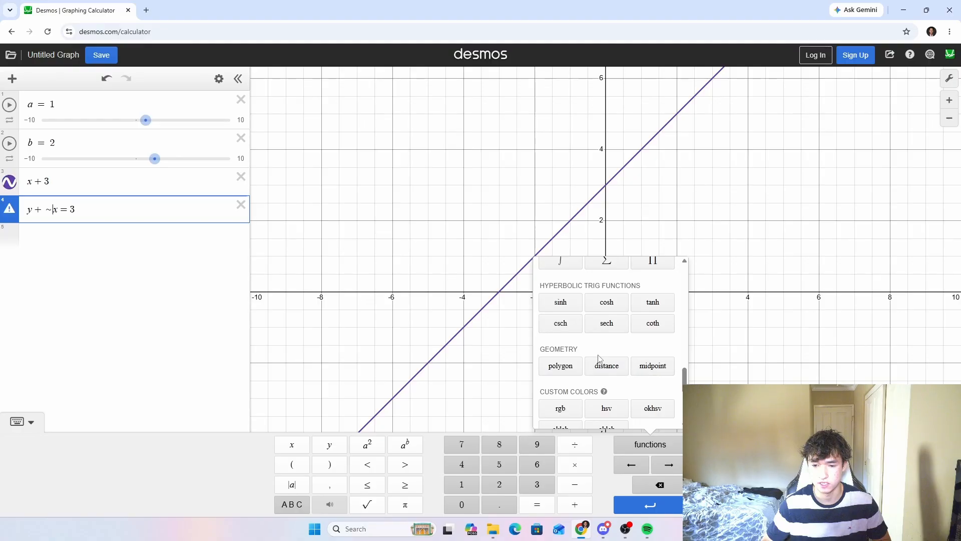
{"action": "scroll", "coordinate": [552, 349], "scroll_direction": "down", "scroll_amount": 4}
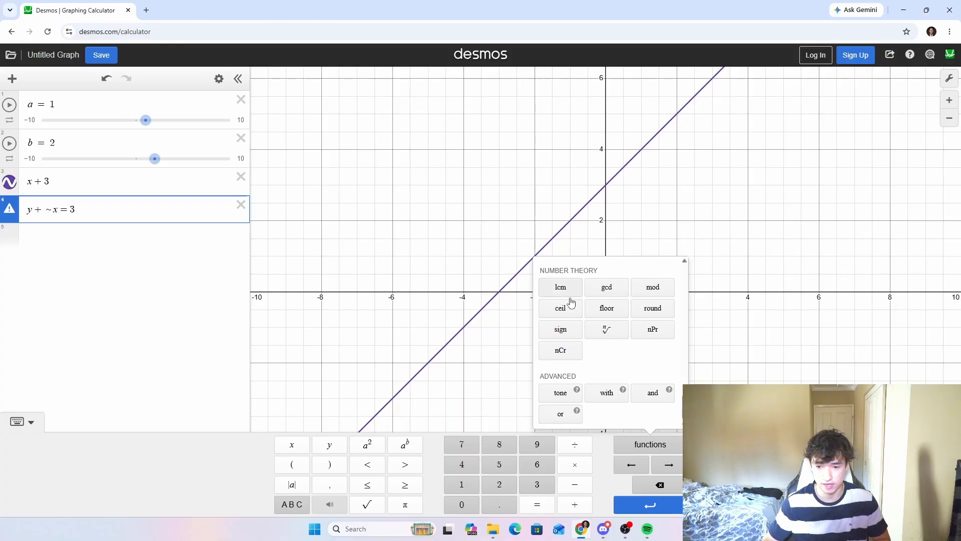
- Insert the nth root function before the x in the fourth line, and remove that line
{"action": "left_click", "coordinate": [602, 335]}
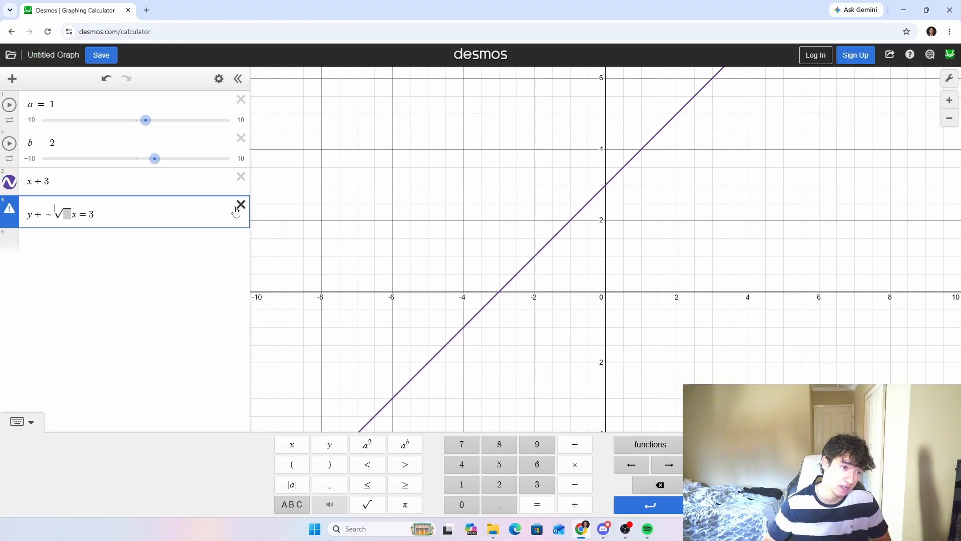
{"action": "left_click", "coordinate": [241, 204]}
- Insert an nth root from the function list in the fourth line, with index 3 and asdf under the radical
{"action": "left_click", "coordinate": [171, 220]}
{"action": "left_click", "coordinate": [644, 445]}
{"action": "scroll", "coordinate": [623, 375], "scroll_direction": "down", "scroll_amount": 5}
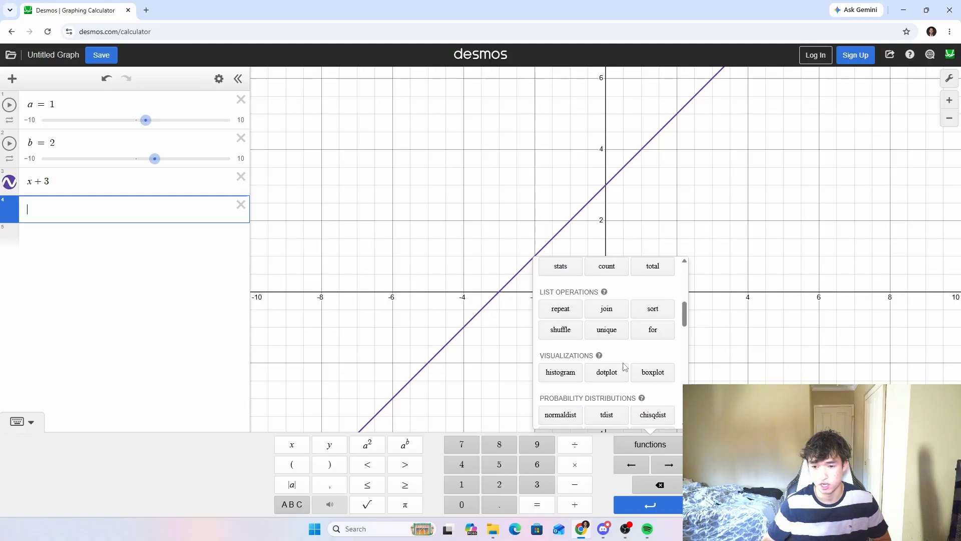
{"action": "scroll", "coordinate": [623, 374], "scroll_direction": "up", "scroll_amount": 1}
{"action": "left_click", "coordinate": [594, 379]}
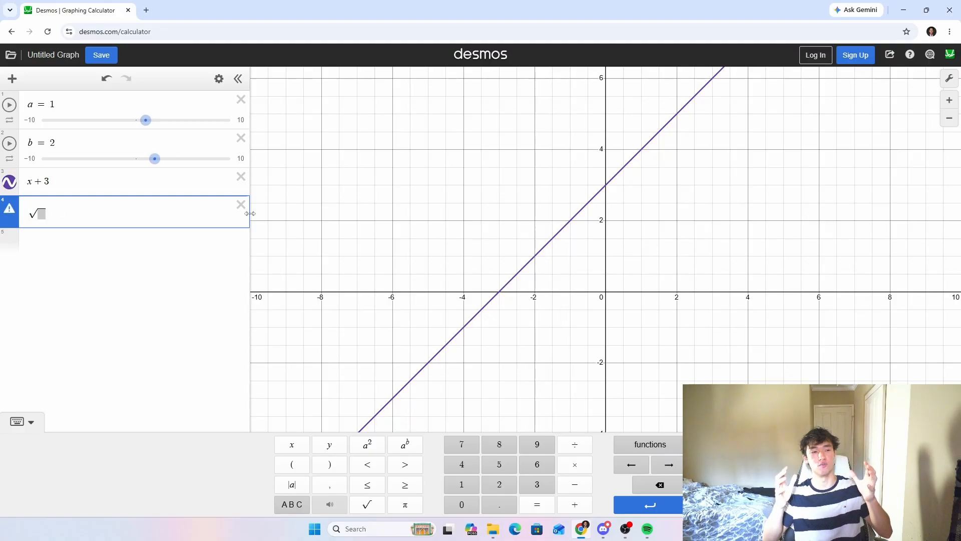
{"action": "type", "text": "3"}
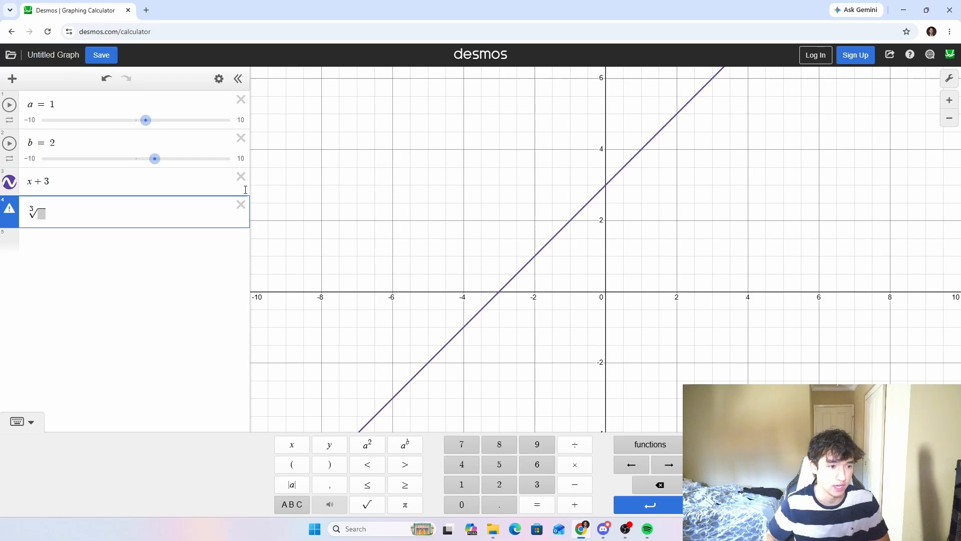
{"action": "key", "text": "Right"}
{"action": "type", "text": "asdf"}
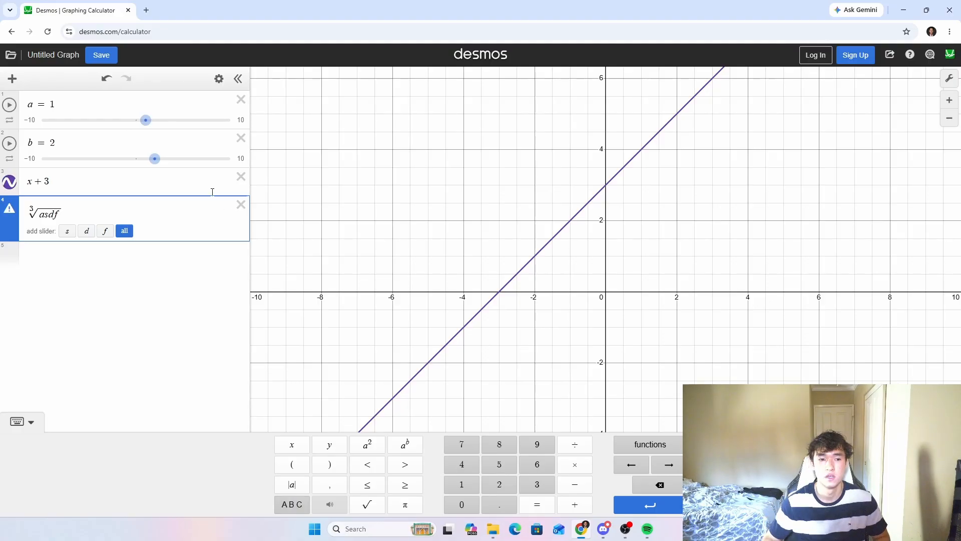
- Remove all the expression lines, including the cube root, the a and b variables, and x + 3
{"action": "left_click", "coordinate": [240, 205]}
{"action": "left_click", "coordinate": [241, 99]}
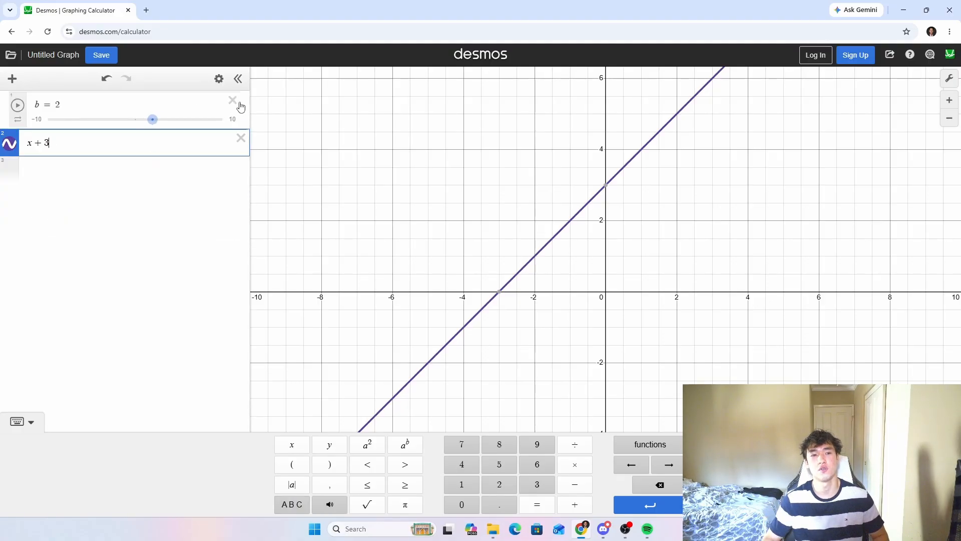
{"action": "left_click", "coordinate": [240, 100]}
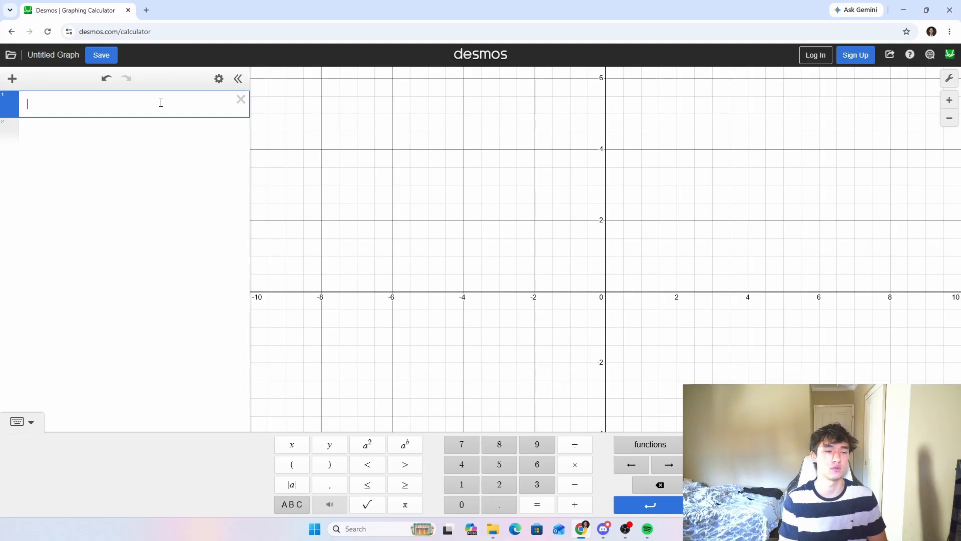
- Graph 2x + 5 and -x on separate expression lines, and show the coordinates of their intersection
{"action": "type", "text": "2x + 5"}
{"action": "left_click", "coordinate": [134, 132]}
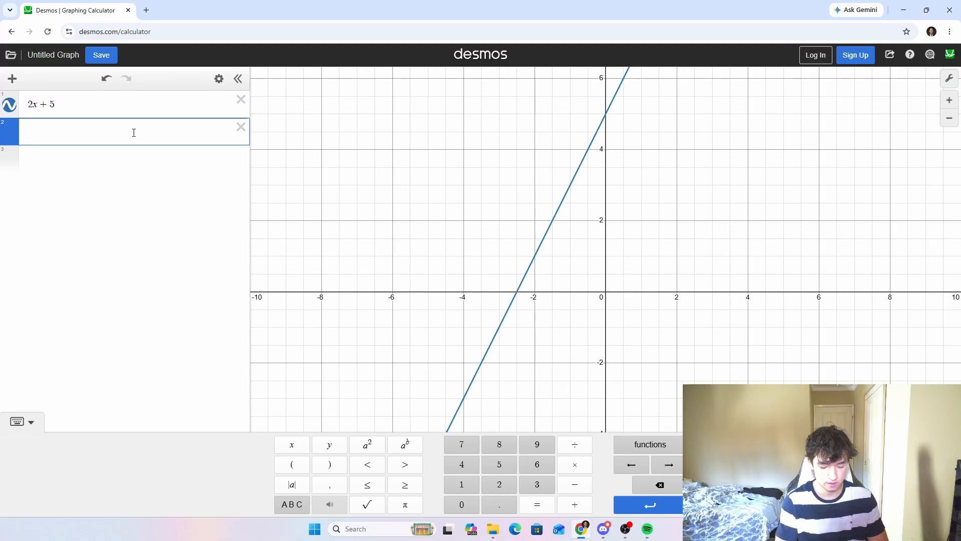
{"action": "type", "text": "-x"}
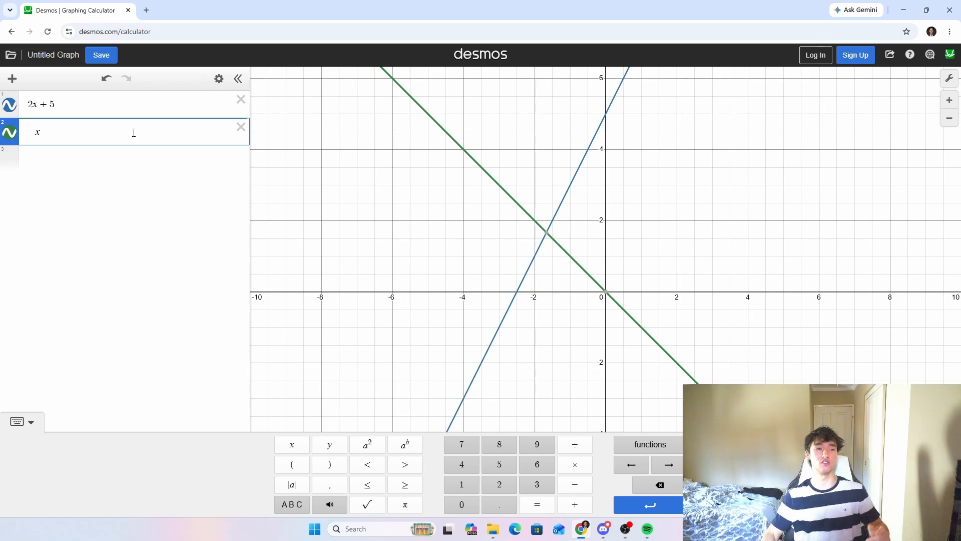
{"action": "left_click", "coordinate": [185, 230]}
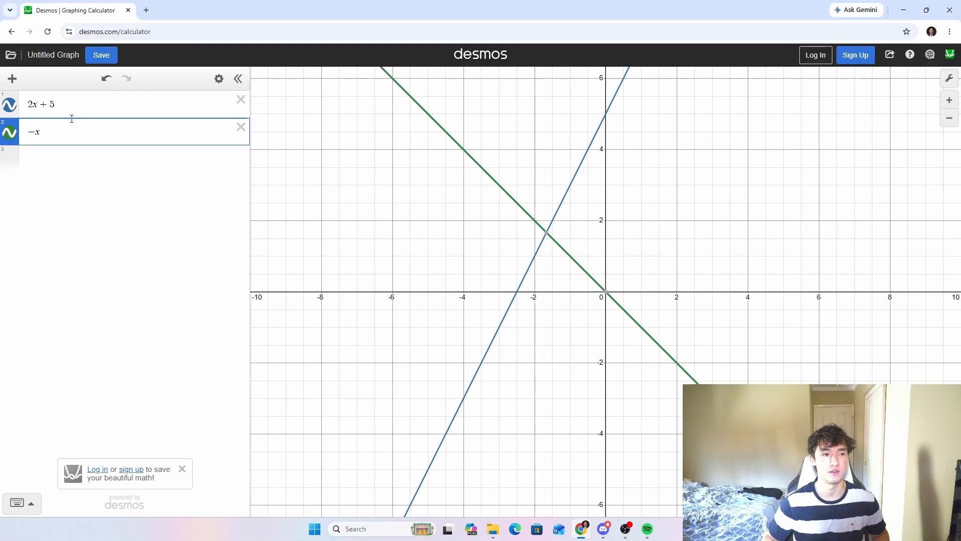
{"action": "left_click", "coordinate": [550, 234]}
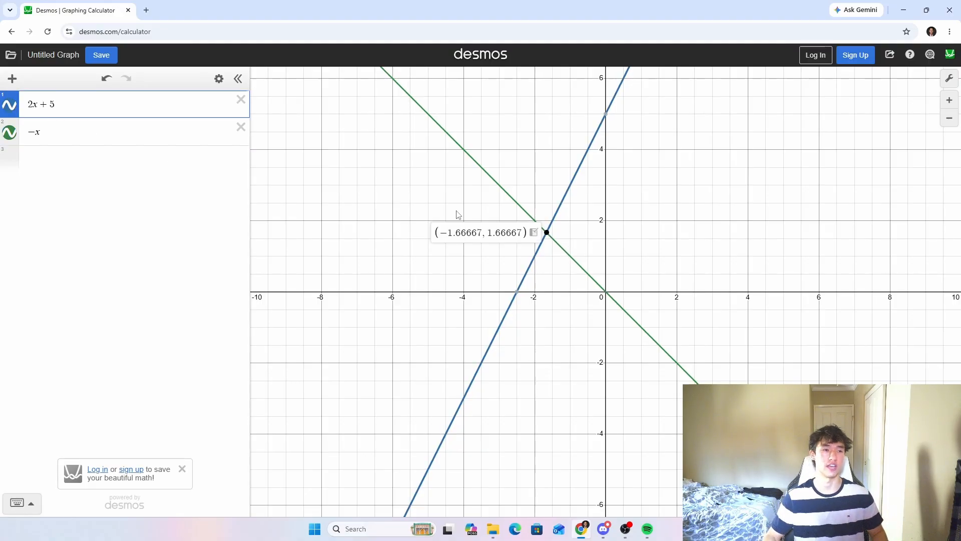
- Delete the -x expression line
{"action": "left_click", "coordinate": [105, 139]}
{"action": "key", "text": "BackSpace"}
{"action": "key", "text": "BackSpace"}
{"action": "key", "text": "BackSpace"}
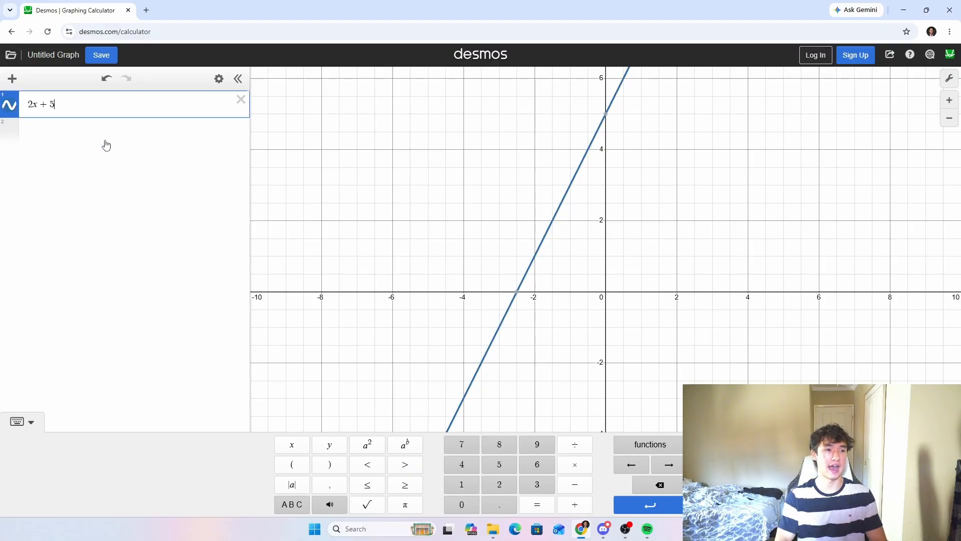
- Graph 2x + 7 on the second expression line, below 2x + 5, with both lines visible at a wider scale
{"action": "left_click", "coordinate": [106, 139]}
{"action": "type", "text": "2x + 7"}
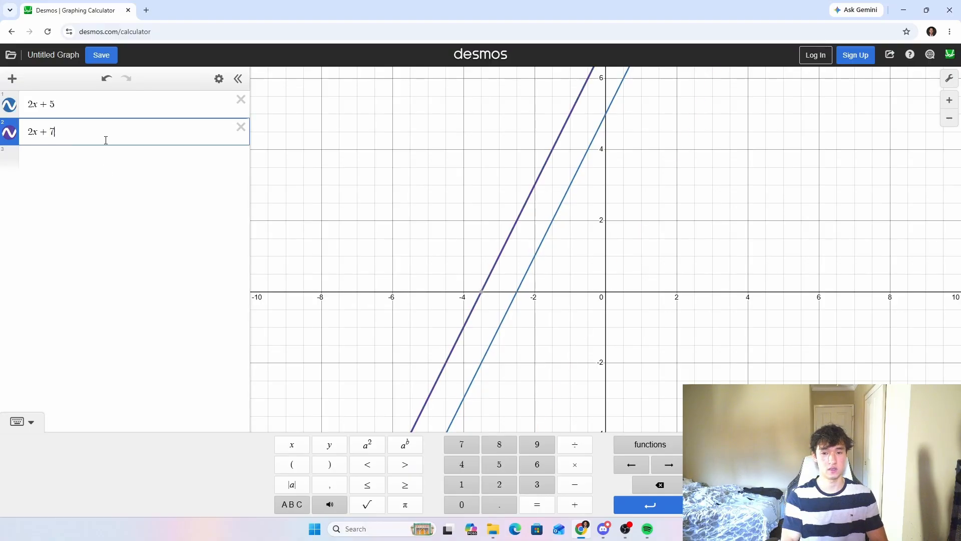
{"action": "scroll", "coordinate": [386, 231], "scroll_direction": "down", "scroll_amount": 2}
{"action": "scroll", "coordinate": [386, 231], "scroll_direction": "down", "scroll_amount": 2}
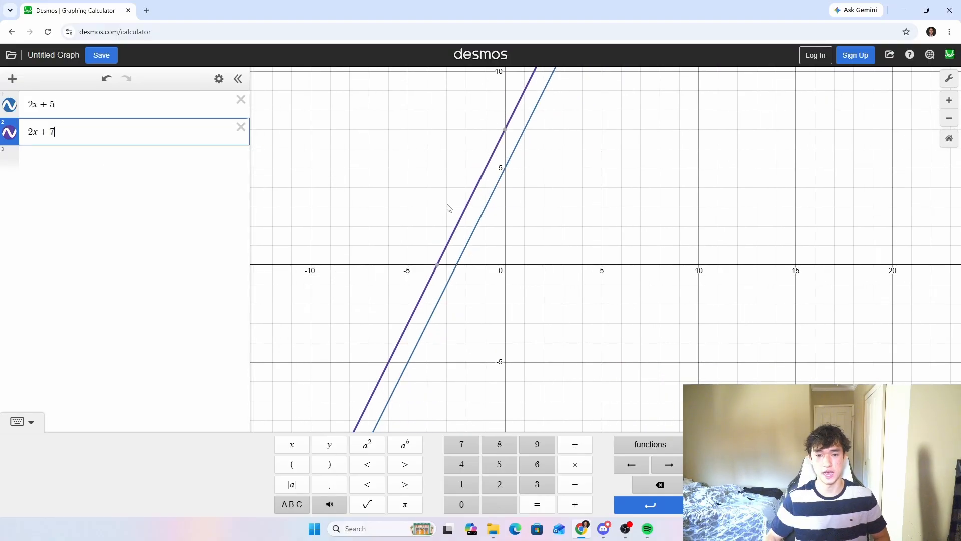
{"action": "left_click", "coordinate": [450, 205]}
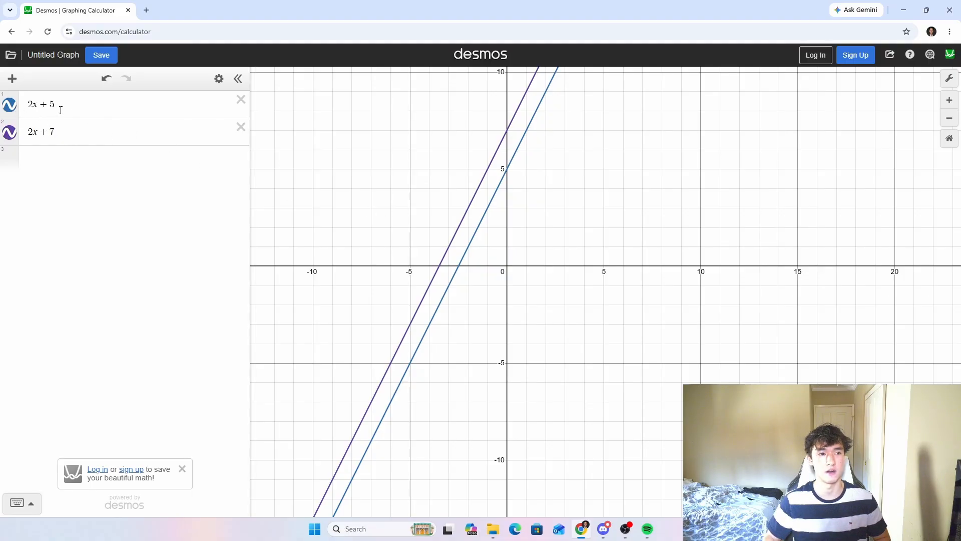
- Show the coordinates of the y-intercepts and x-intercepts of both parallel lines
{"action": "left_click", "coordinate": [507, 130]}
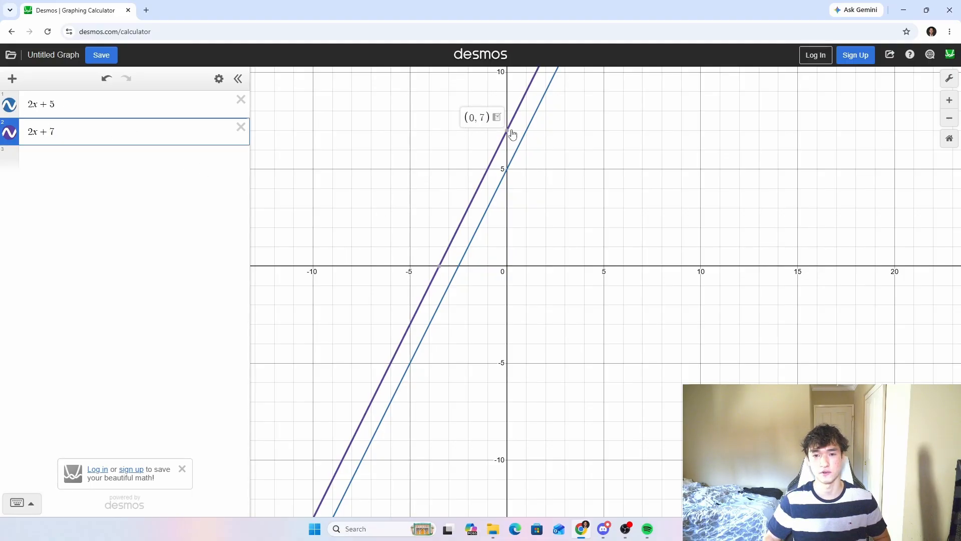
{"action": "left_click", "coordinate": [507, 168]}
{"action": "left_click", "coordinate": [439, 265]}
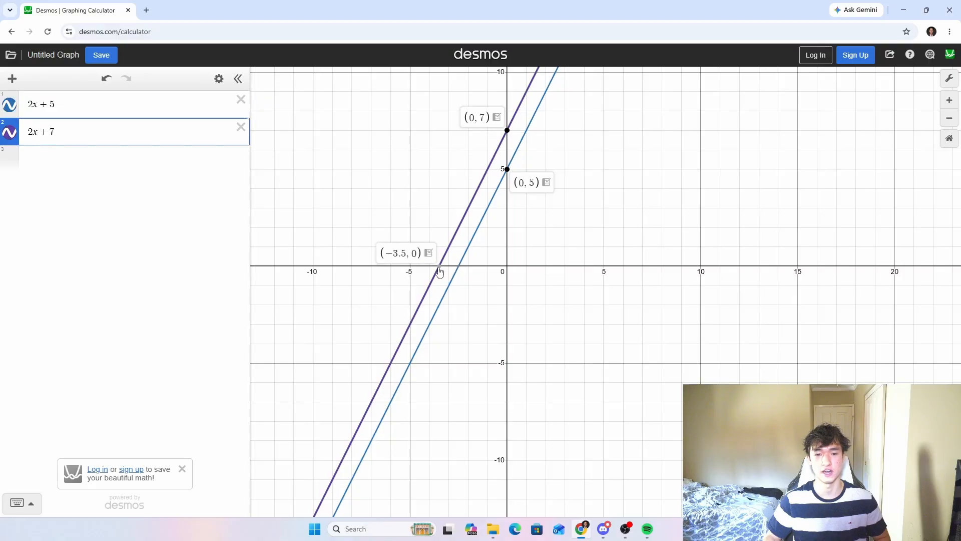
{"action": "left_click", "coordinate": [459, 266]}
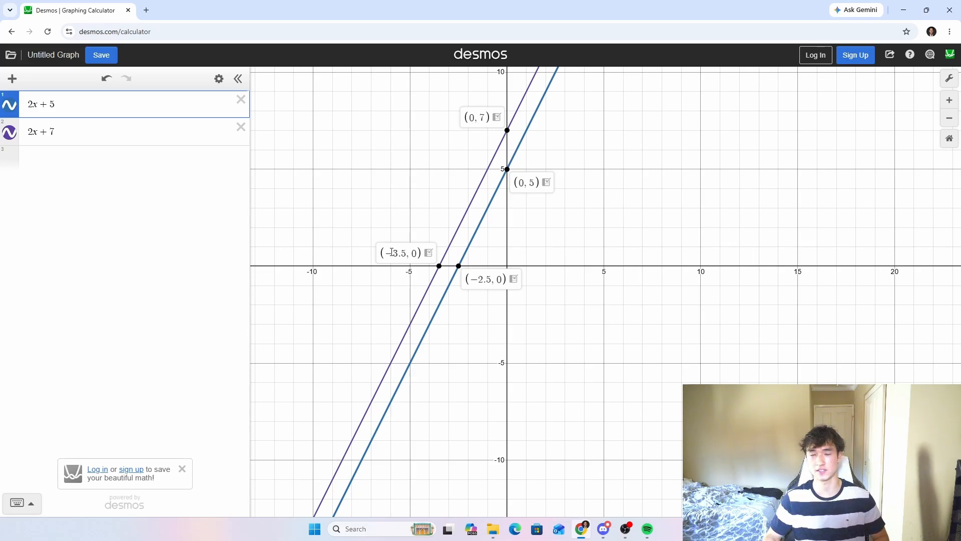
{"action": "left_click", "coordinate": [399, 196]}
- Change the second expression to 2x + 5 so that it matches the first line
{"action": "left_click", "coordinate": [101, 133]}
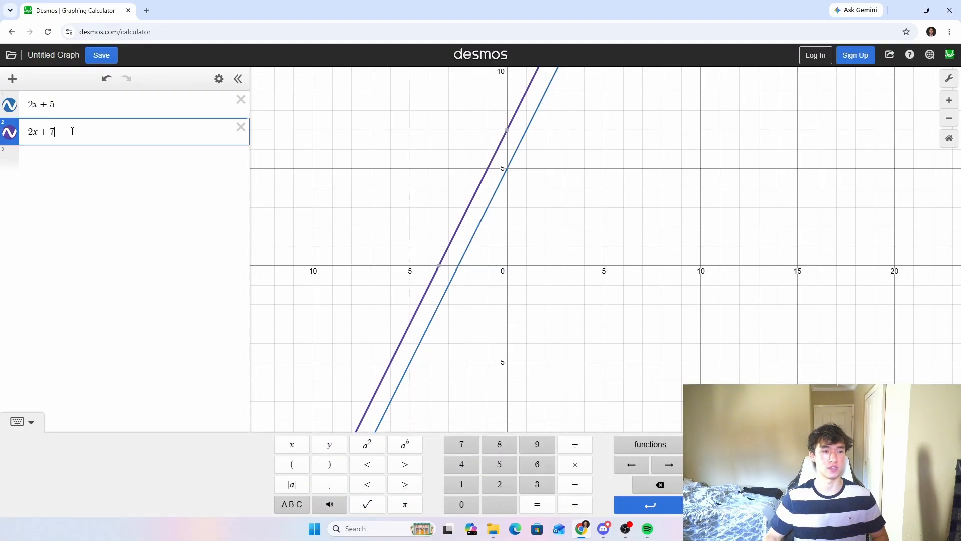
{"action": "key", "text": "BackSpace"}
{"action": "type", "text": "5"}
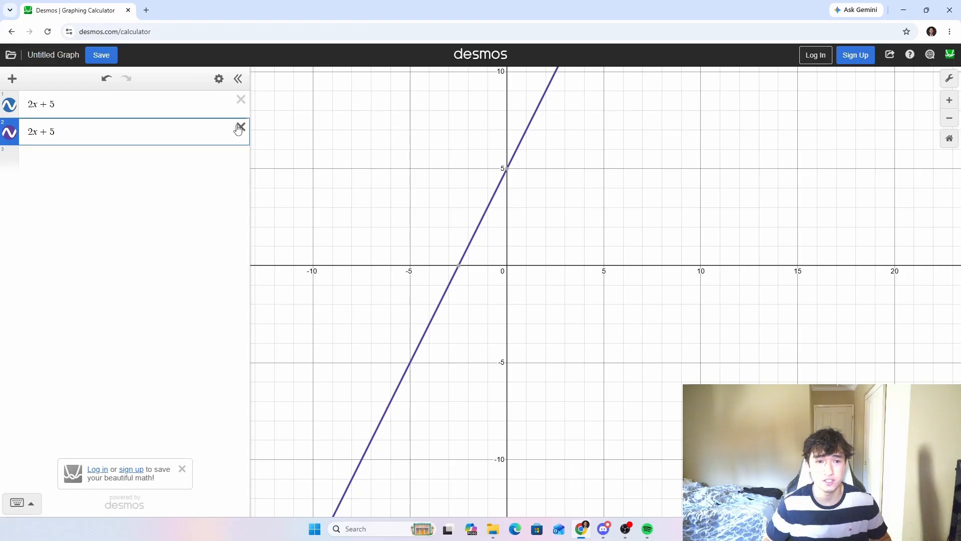
- Turn the first expression into the equation 2x + 5 = 4 and delete the duplicate 2x + 5 line
{"action": "left_click", "coordinate": [148, 103]}
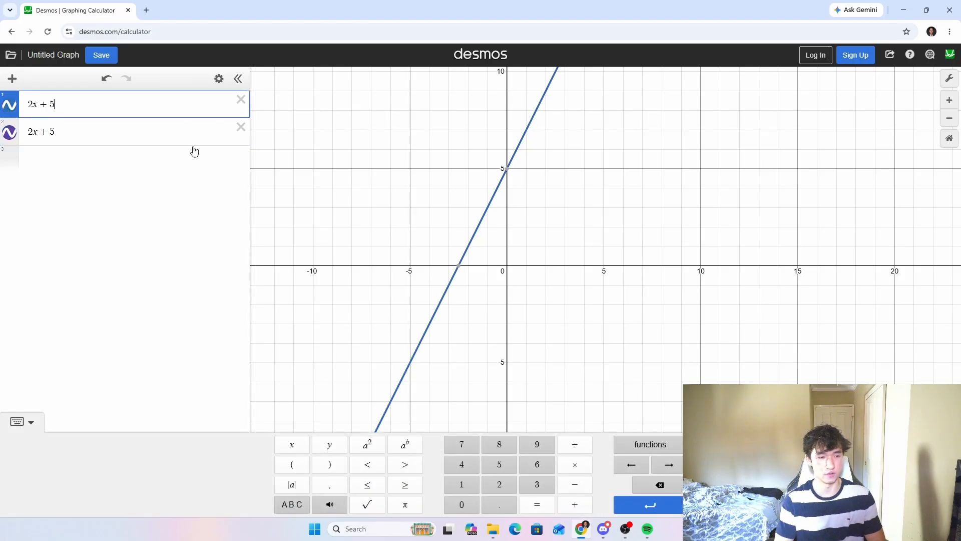
{"action": "type", "text": "=4"}
{"action": "left_click", "coordinate": [240, 127]}
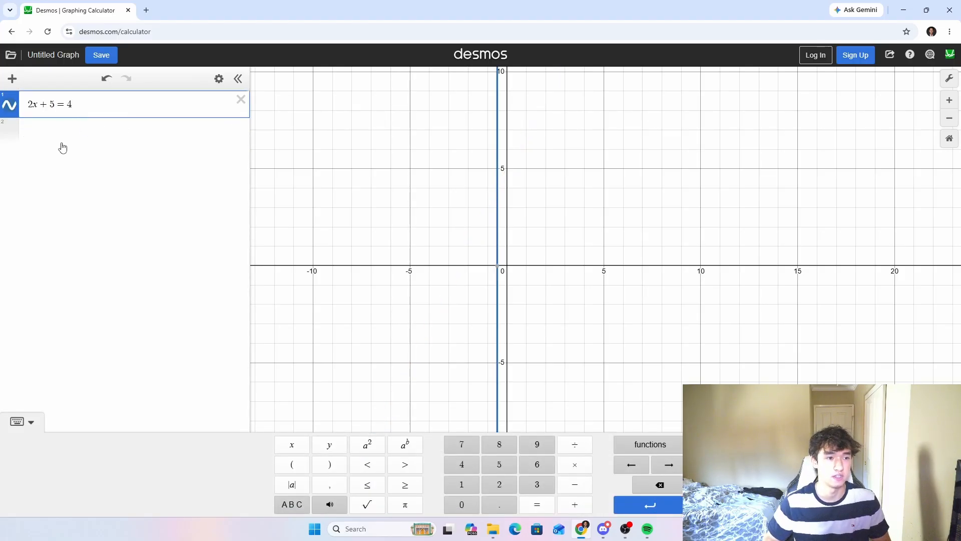
{"action": "triple_click", "coordinate": [88, 105]}
{"action": "left_click", "coordinate": [88, 104]}
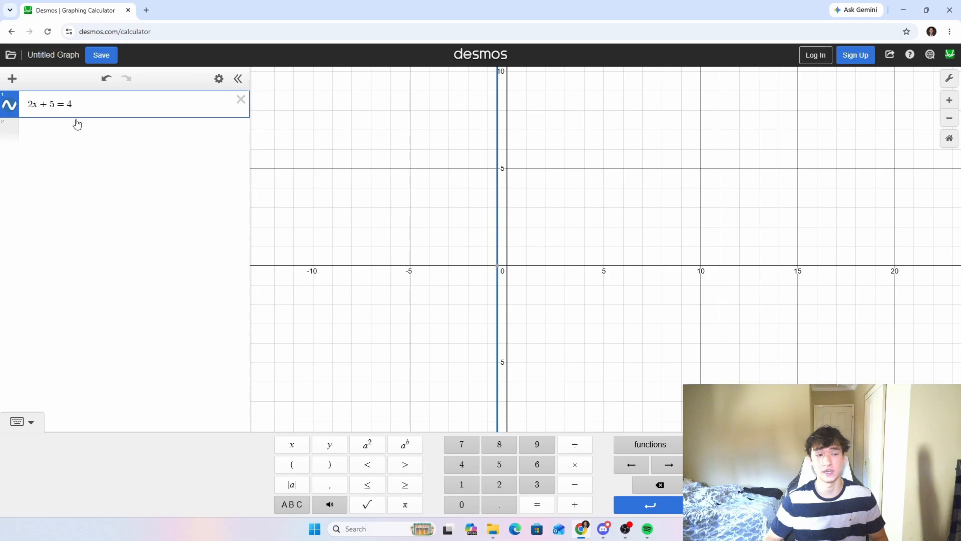
{"action": "left_click", "coordinate": [38, 111]}
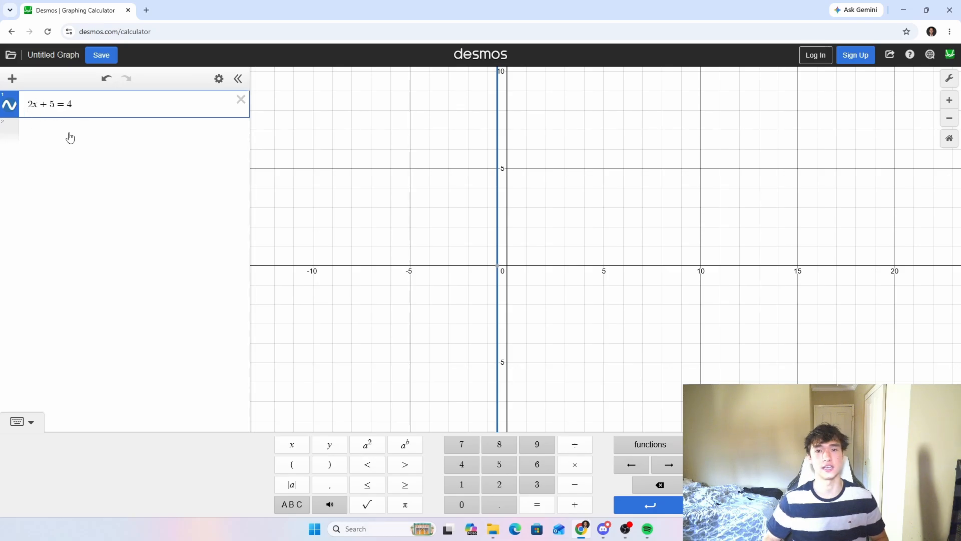
- Show the coordinates where the vertical line of 2x + 5 = 4 crosses the x-axis
{"action": "left_click", "coordinate": [498, 267]}
{"action": "left_click_drag", "start_coordinate": [464, 252], "coordinate": [446, 253]}
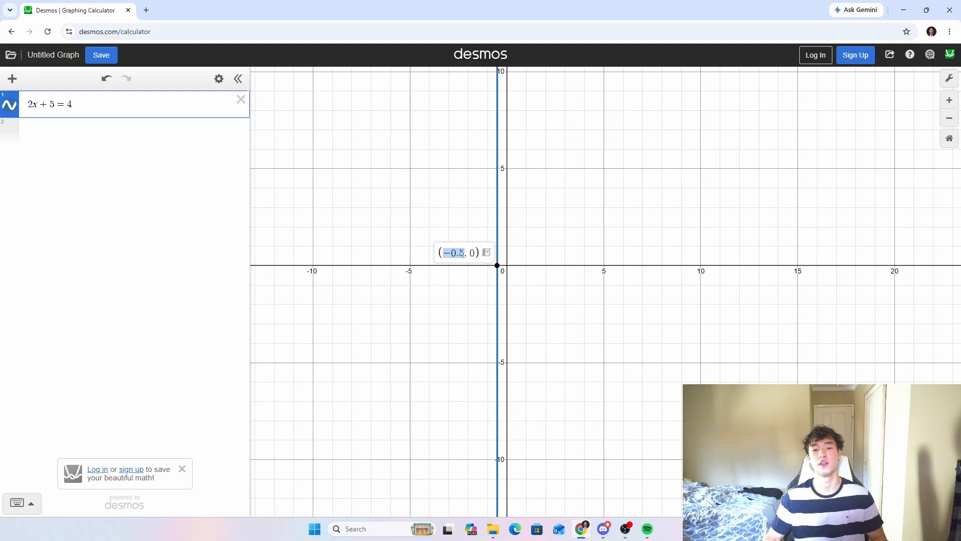
{"action": "left_click", "coordinate": [470, 253]}
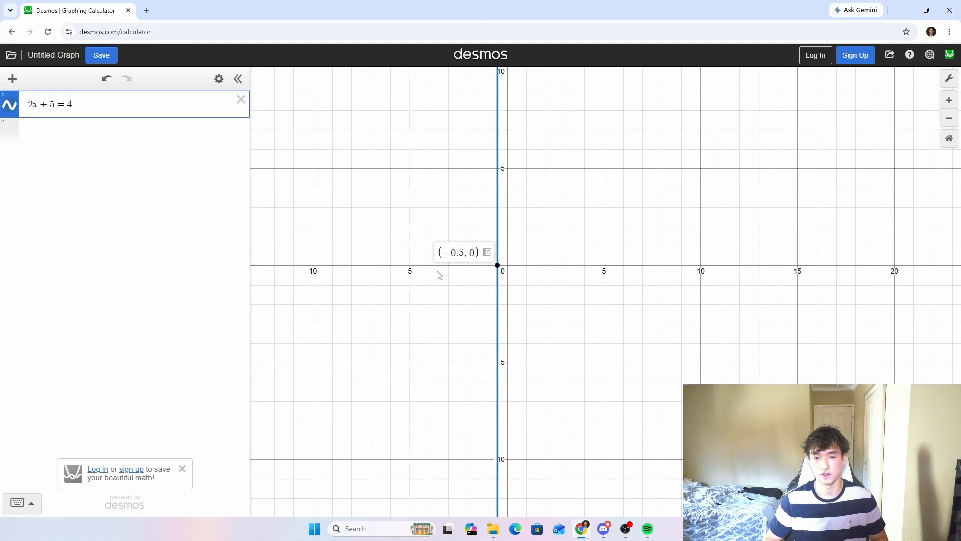
{"action": "left_click", "coordinate": [435, 284]}
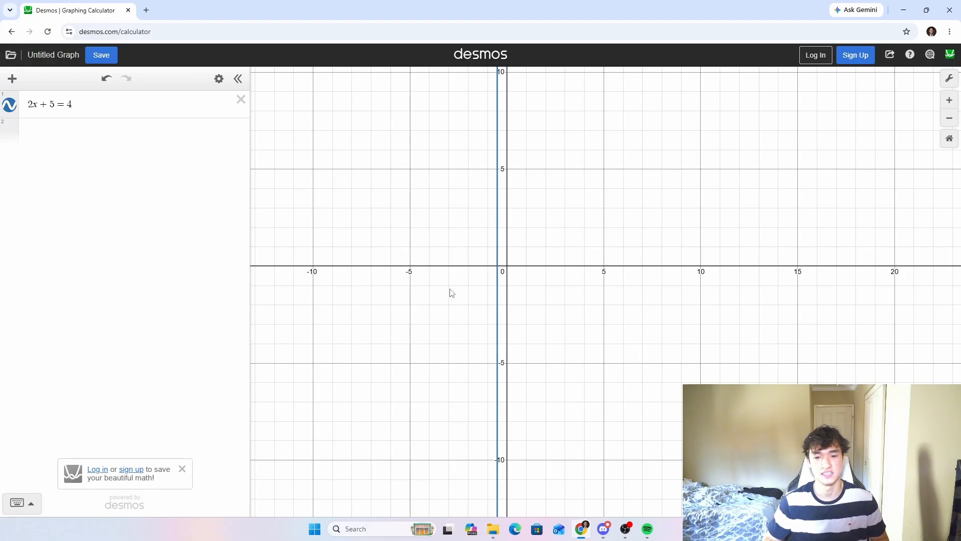
{"action": "left_click", "coordinate": [500, 271]}
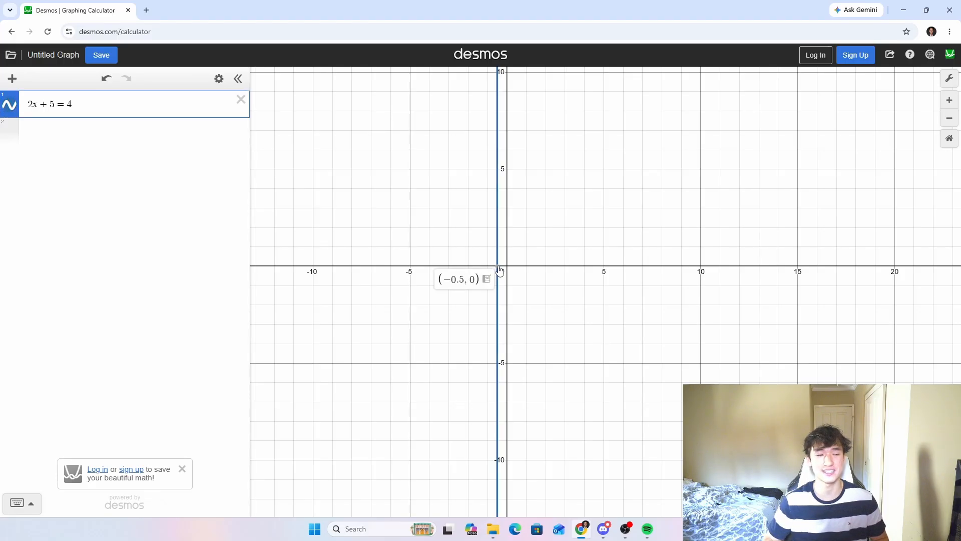
- Hide the graph of 2x + 5 = 4 and enter x = -1/2 on the second expression line
{"action": "left_click", "coordinate": [64, 131]}
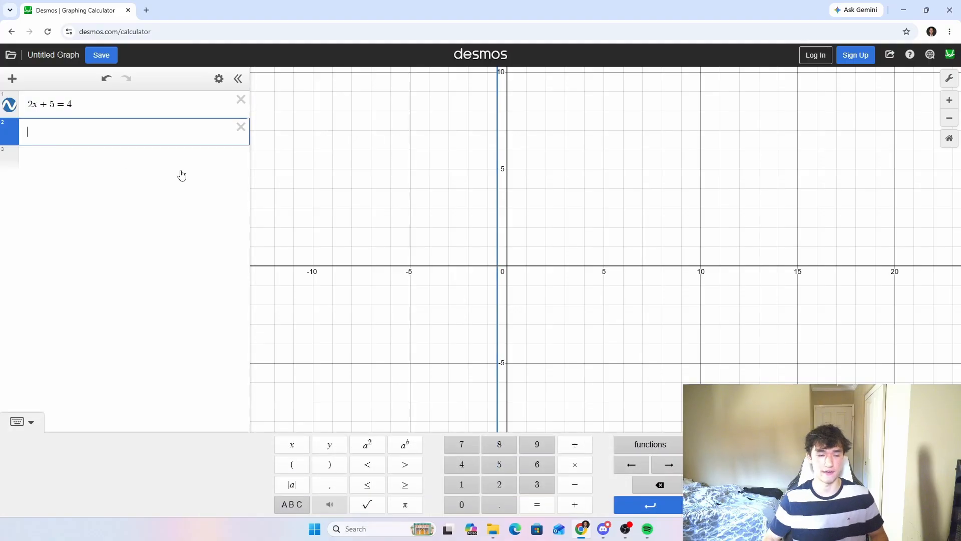
{"action": "left_click", "coordinate": [9, 105]}
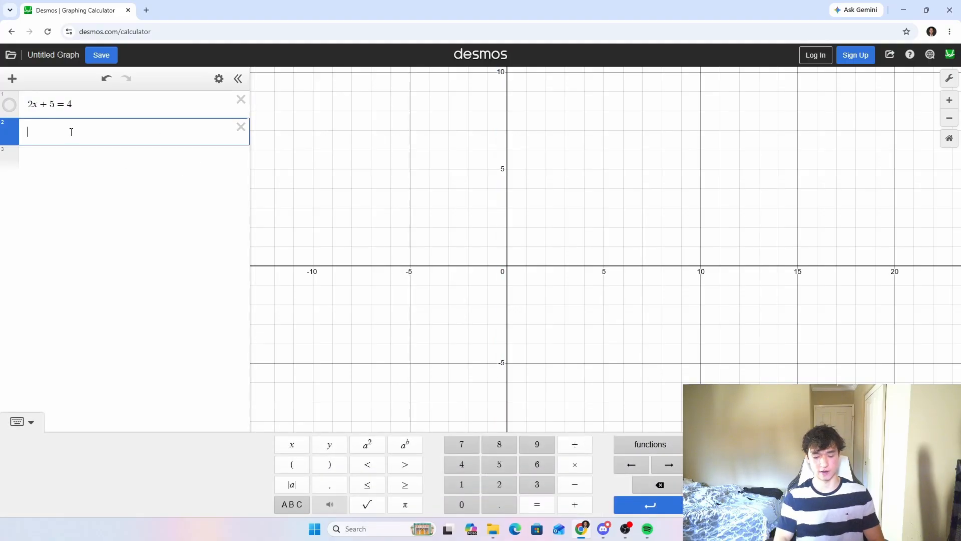
{"action": "type", "text": "x=-1/2"}
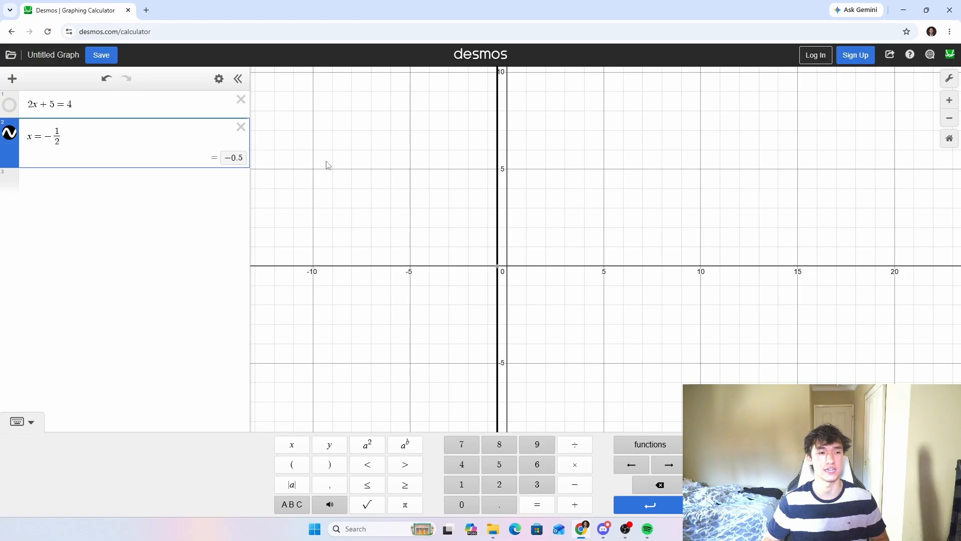
{"action": "left_click", "coordinate": [233, 158]}
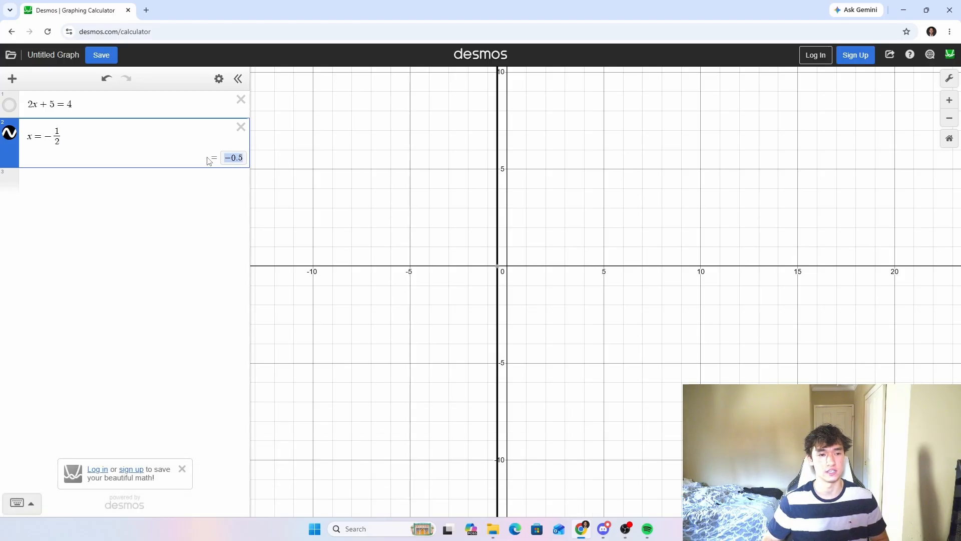
{"action": "left_click", "coordinate": [129, 232]}
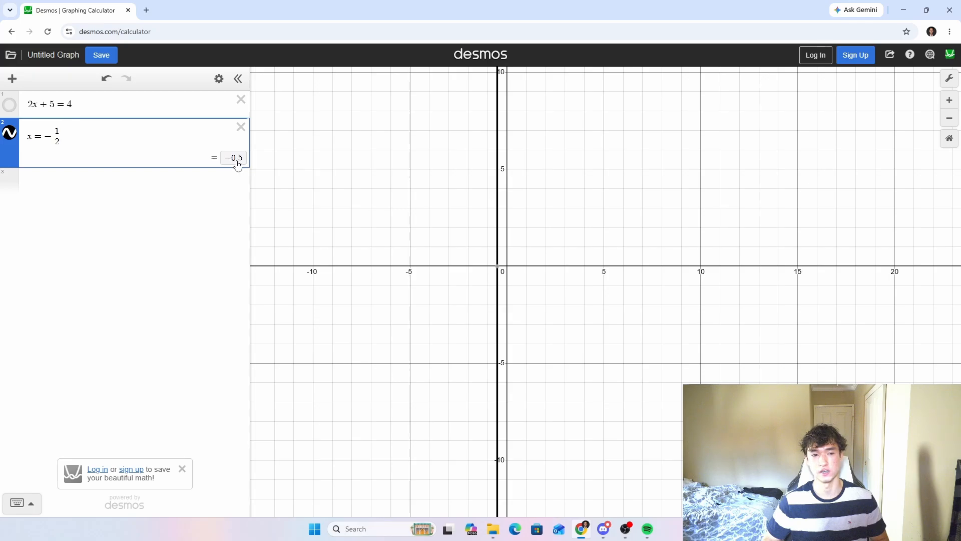
- Enter 0.3 on the third expression line and display it as a fraction
{"action": "left_click", "coordinate": [106, 181]}
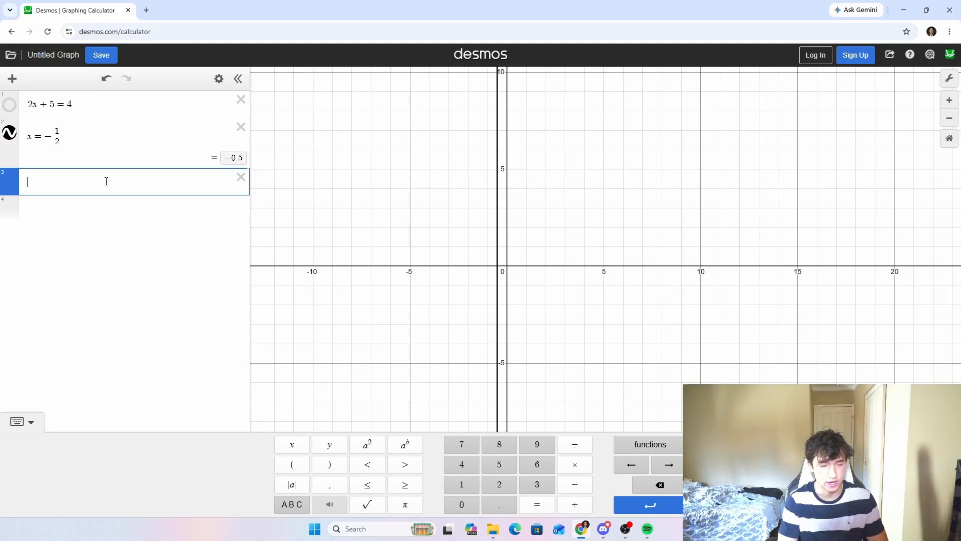
{"action": "type", "text": "0"}
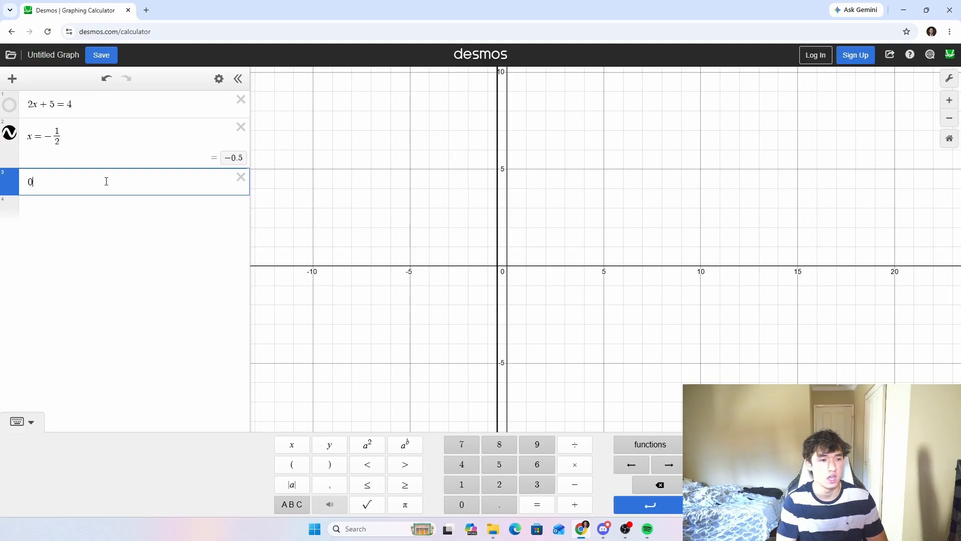
{"action": "type", "text": ".3"}
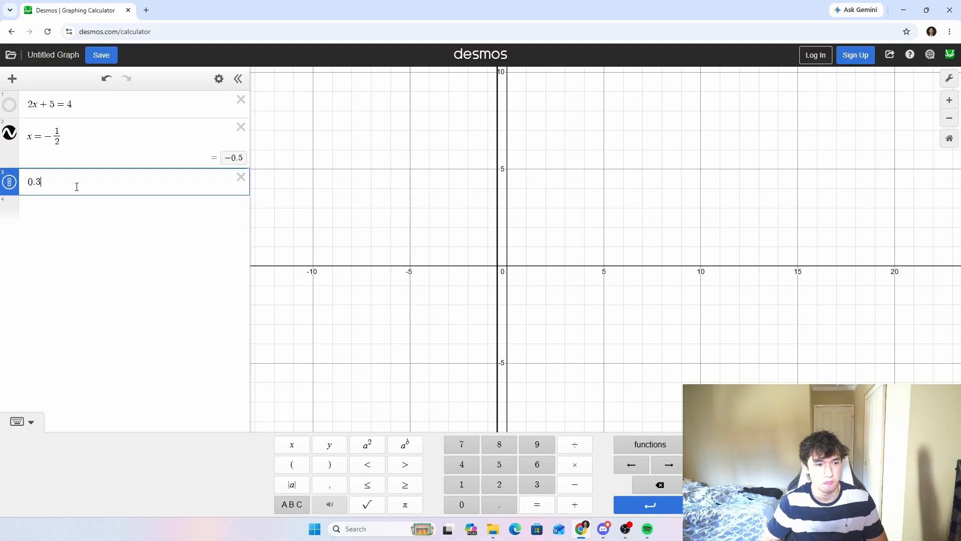
{"action": "left_click", "coordinate": [10, 184]}
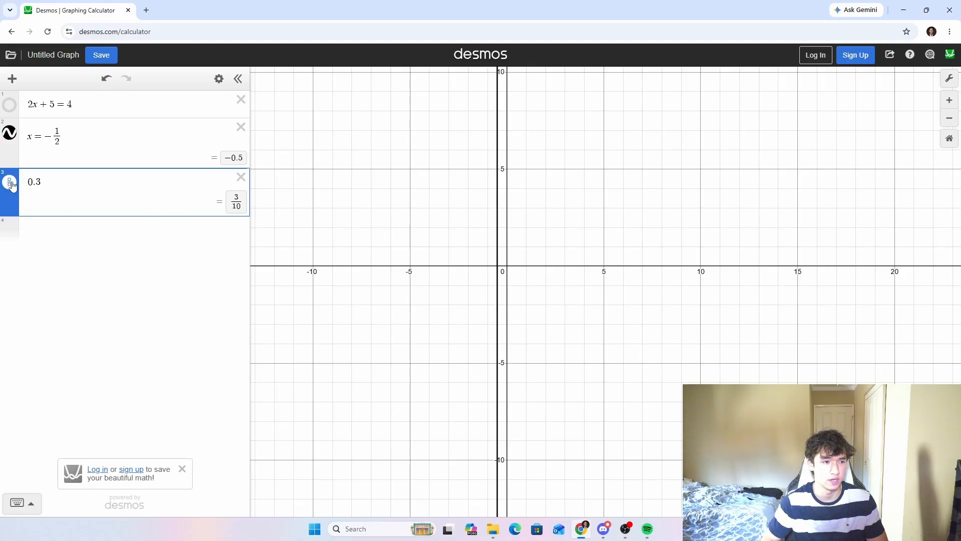
- Replace 0.3 with x = .3 on the third line and toggle its graph off and back on
{"action": "left_click", "coordinate": [49, 184]}
{"action": "key", "text": "BackSpace"}
{"action": "key", "text": "BackSpace"}
{"action": "key", "text": "BackSpace"}
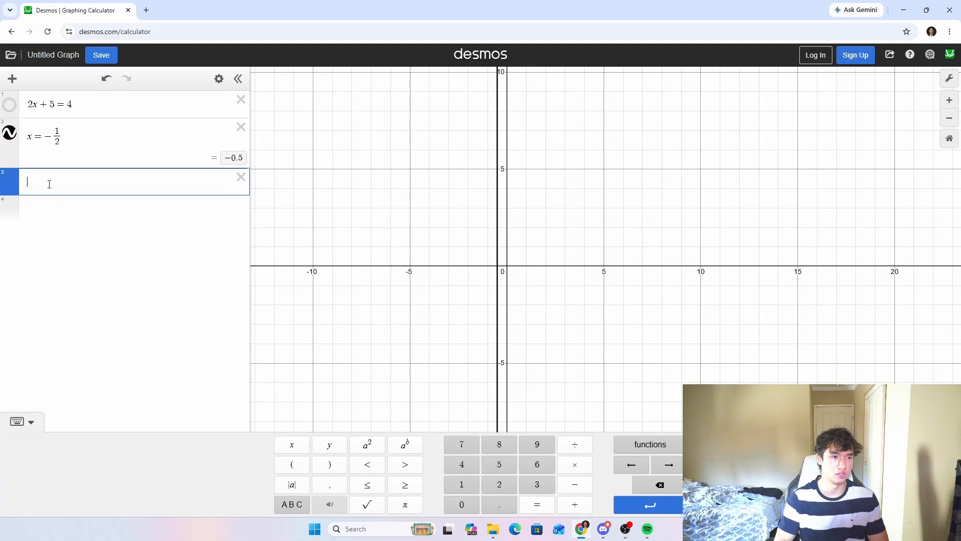
{"action": "type", "text": "x=.0"}
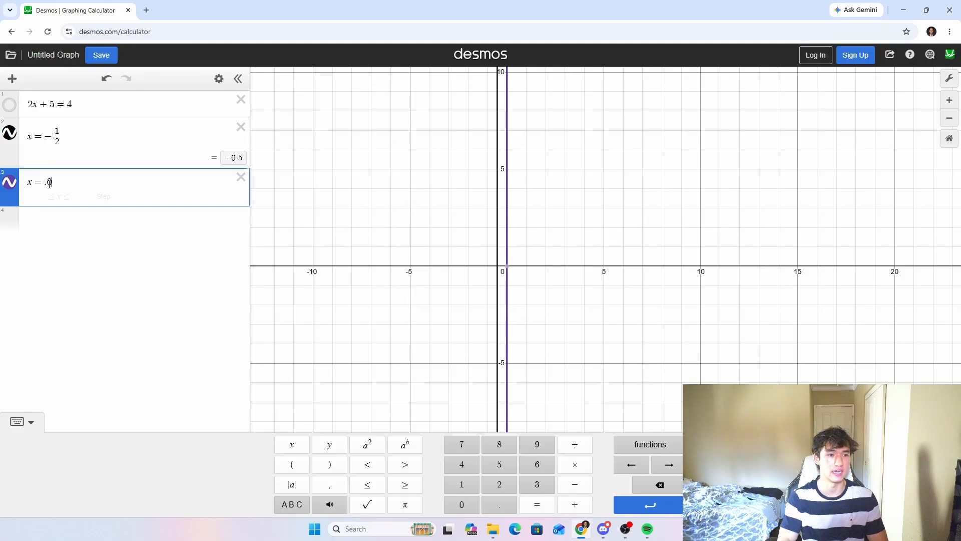
{"action": "key", "text": "BackSpace"}
{"action": "type", "text": "3"}
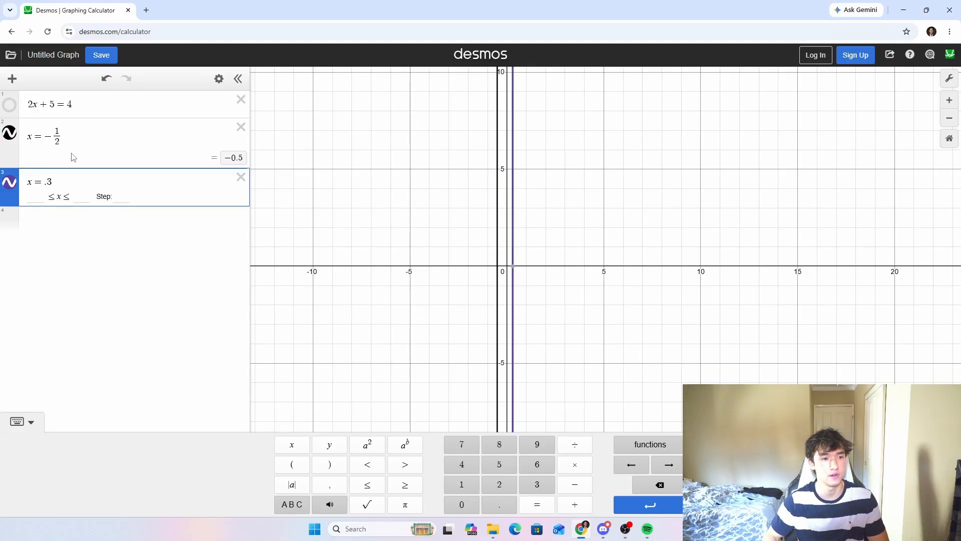
{"action": "left_click", "coordinate": [178, 270]}
{"action": "left_click", "coordinate": [10, 183]}
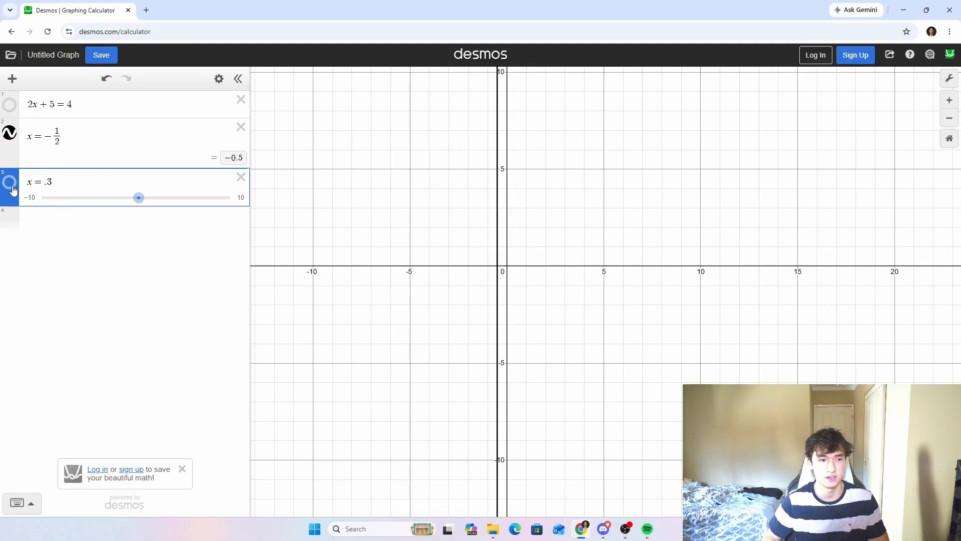
{"action": "left_click", "coordinate": [14, 189]}
- Replace the third expression with y = 5 and show the coordinates where it meets x = -1/2
{"action": "key", "text": "ctrl+a"}
{"action": "type", "text": "y=5"}
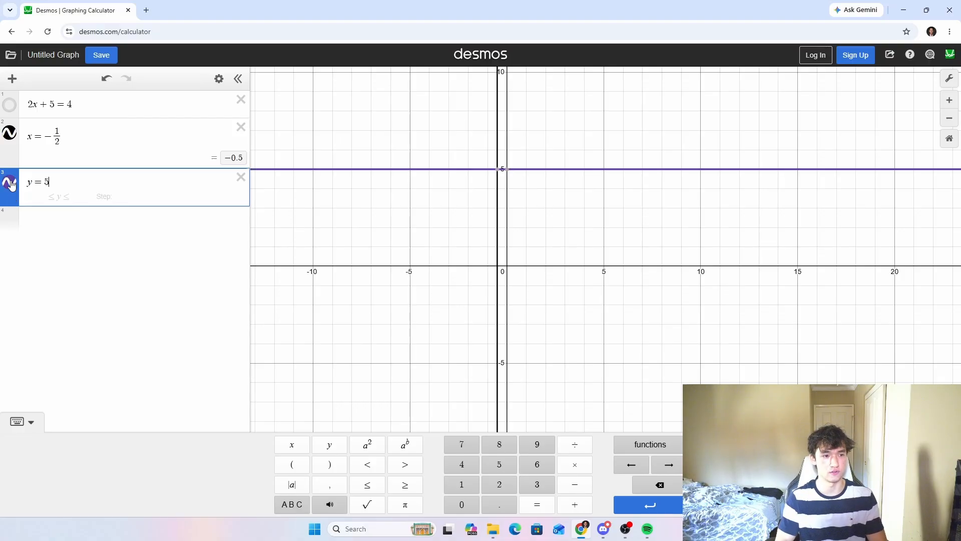
{"action": "left_click_drag", "start_coordinate": [288, 169], "coordinate": [425, 175]}
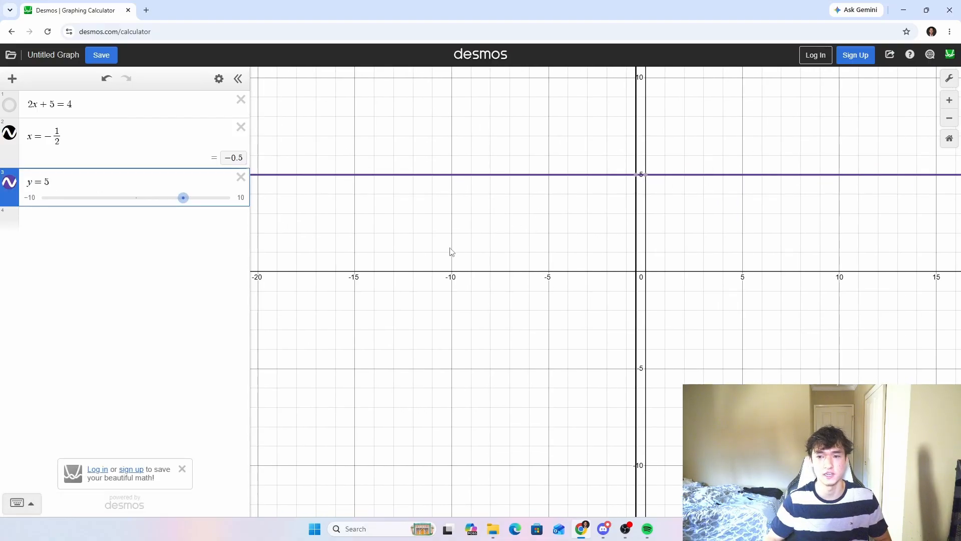
{"action": "left_click_drag", "start_coordinate": [451, 251], "coordinate": [452, 253]}
{"action": "left_click", "coordinate": [641, 177]}
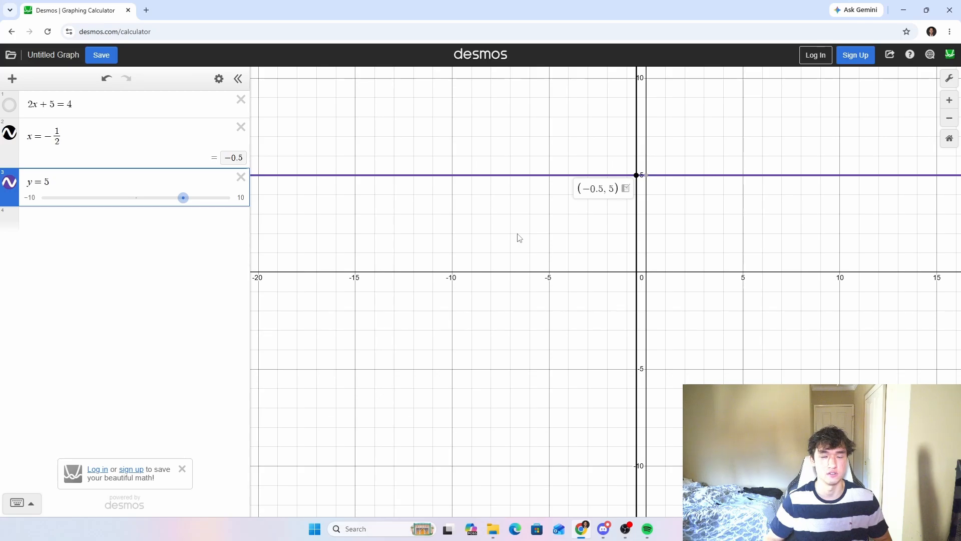
- Delete the x = -1/2, y = 5 and 2x + 5 = 4 expression lines, leaving an empty first line ready for input
{"action": "left_click", "coordinate": [241, 127]}
{"action": "left_click", "coordinate": [241, 127]}
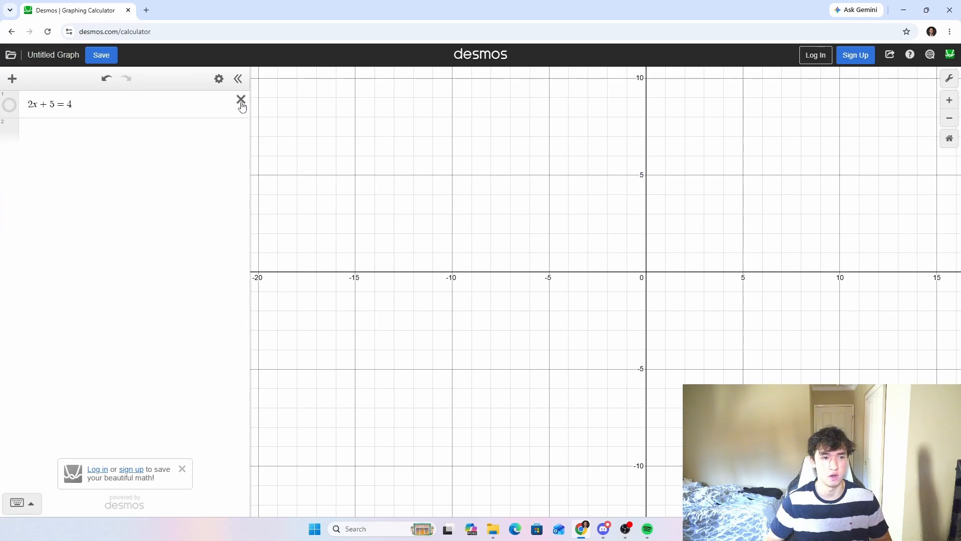
{"action": "left_click", "coordinate": [69, 114]}
{"action": "left_click", "coordinate": [8, 106]}
{"action": "left_click_drag", "start_coordinate": [112, 104], "coordinate": [25, 107]}
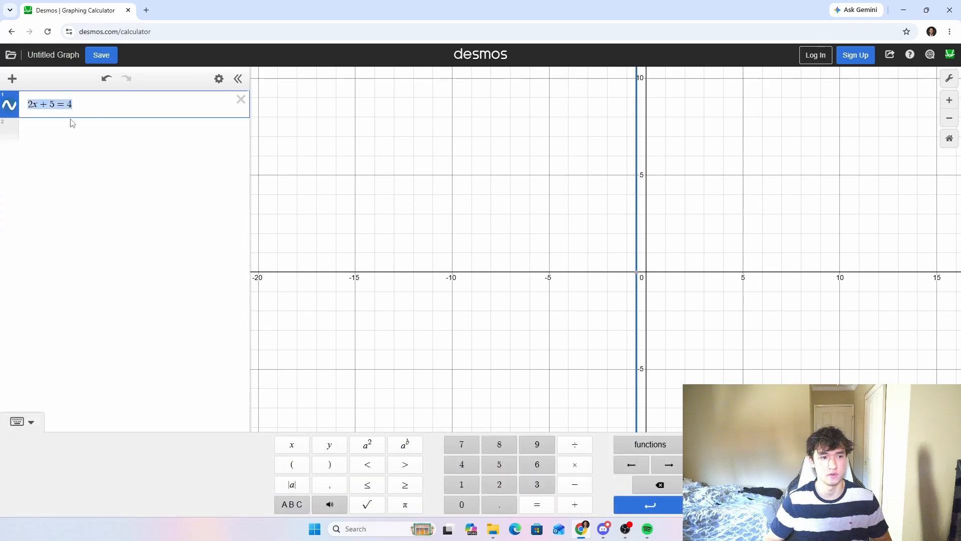
{"action": "left_click", "coordinate": [271, 106]}
{"action": "left_click", "coordinate": [241, 99]}
{"action": "left_click", "coordinate": [154, 105]}
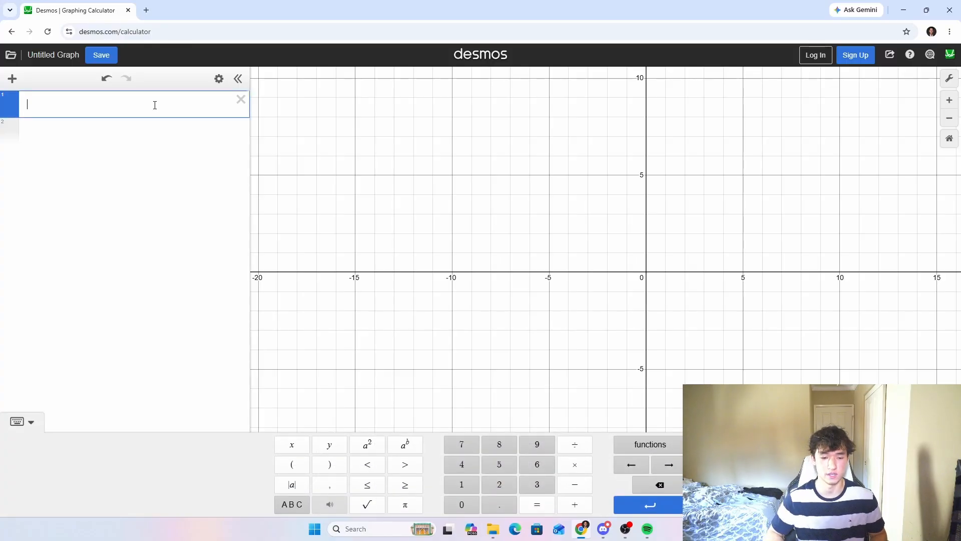
- Enter the inequality symbols <, >, ≥ and ≤ on the first expression line and clear them again
{"action": "left_click", "coordinate": [368, 464]}
{"action": "left_click", "coordinate": [405, 464]}
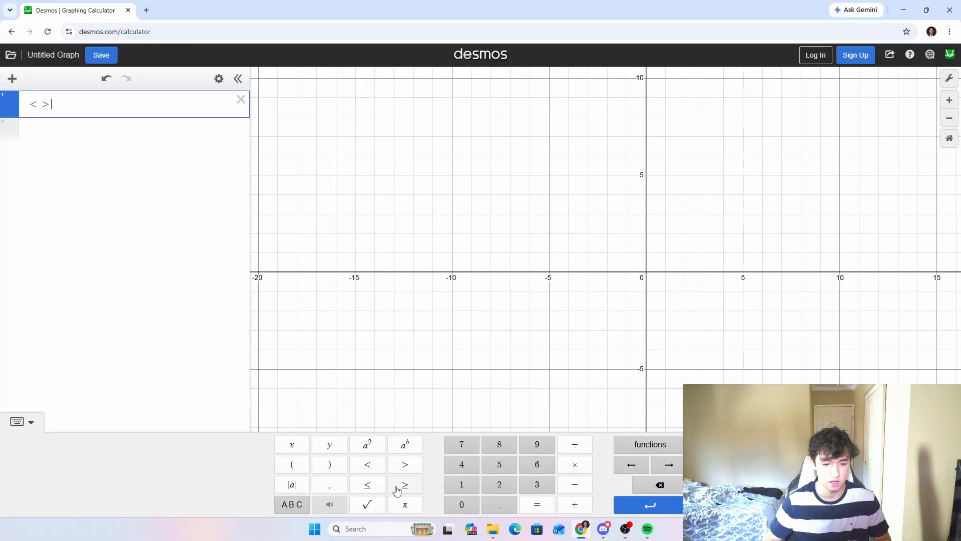
{"action": "left_click", "coordinate": [405, 484]}
{"action": "left_click", "coordinate": [367, 484]}
{"action": "left_click", "coordinate": [241, 99]}
- Enter the inequality 2x + 5 < 4 on the first expression line
{"action": "left_click", "coordinate": [165, 107]}
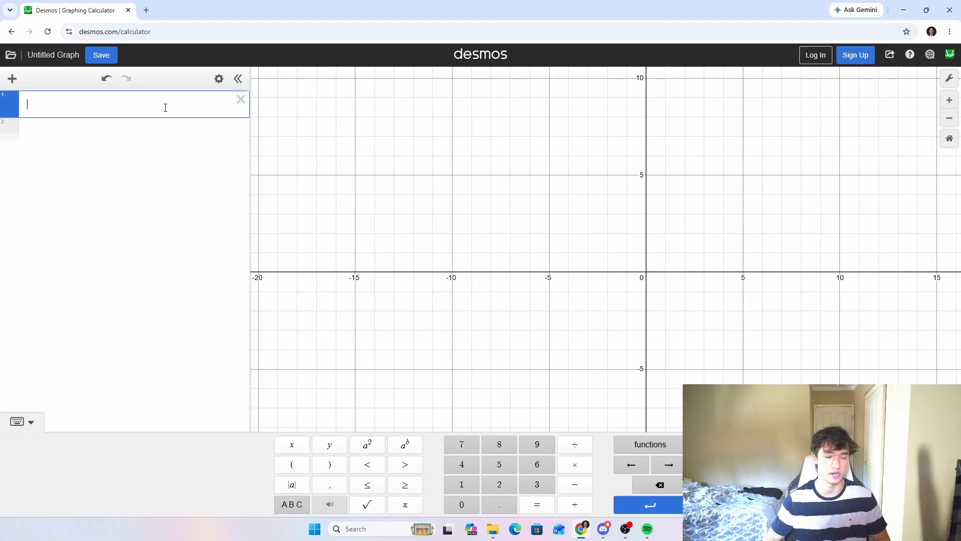
{"action": "type", "text": "2x+5"}
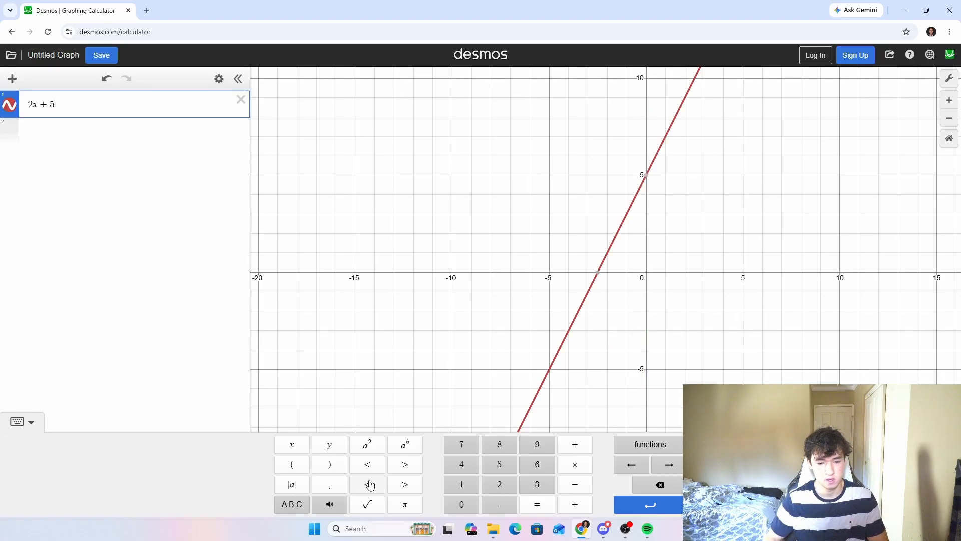
{"action": "left_click", "coordinate": [367, 464]}
{"action": "type", "text": "4"}
{"action": "left_click", "coordinate": [105, 131]}
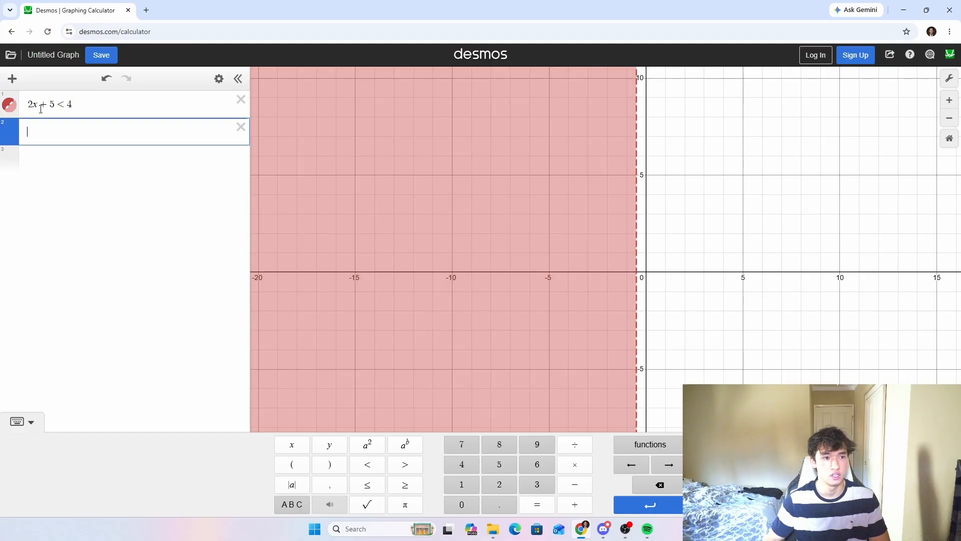
- Select the dashed boundary of the shaded region and show the coordinates where it crosses the x-axis
{"action": "scroll", "coordinate": [552, 274], "scroll_direction": "down", "scroll_amount": 1}
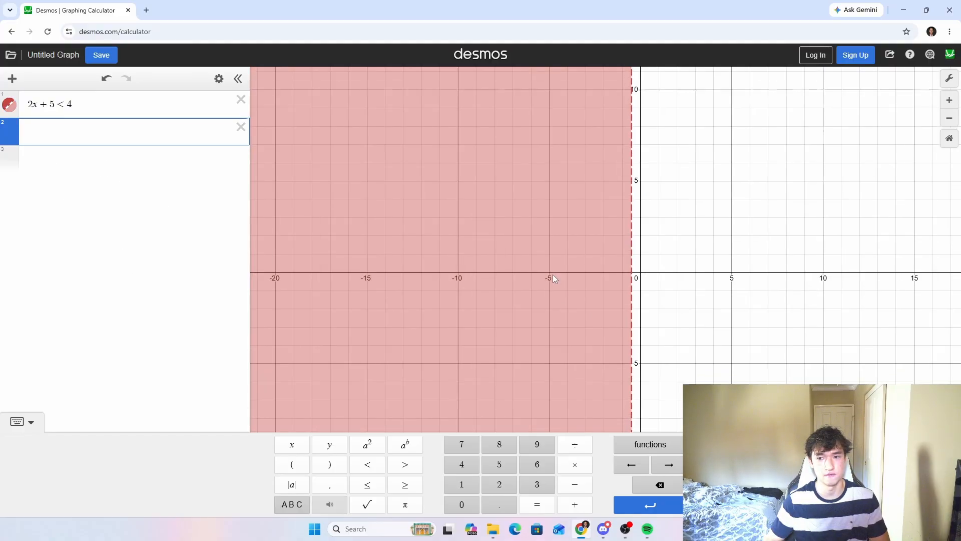
{"action": "left_click", "coordinate": [625, 181]}
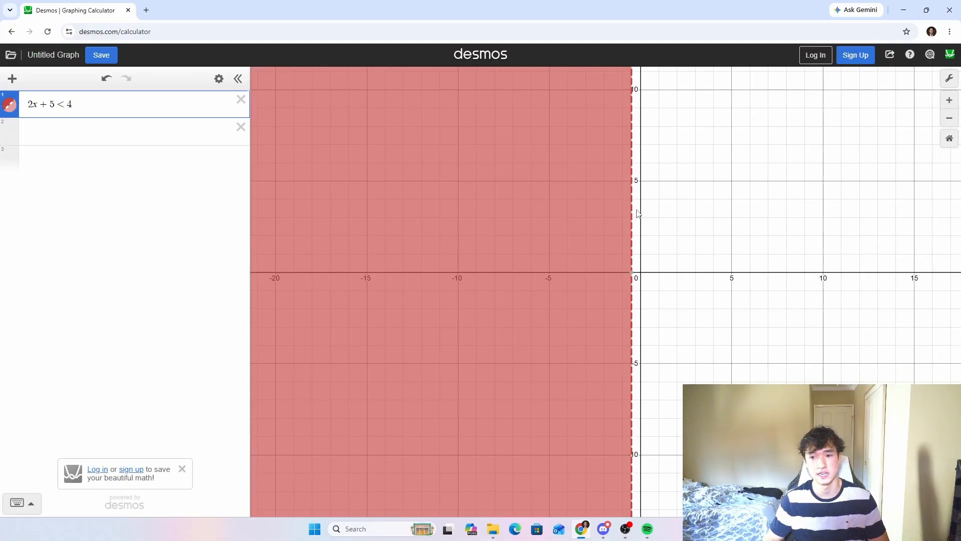
{"action": "left_click", "coordinate": [632, 272]}
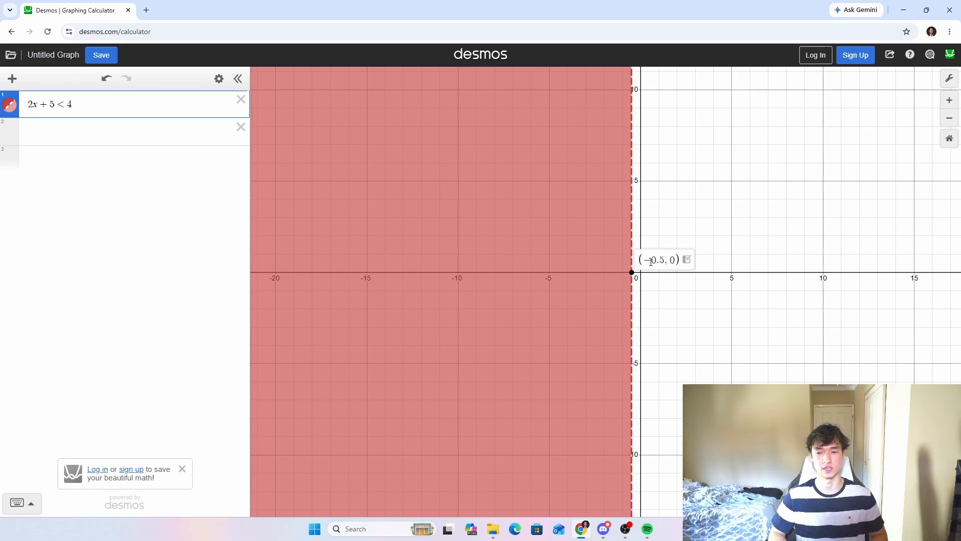
- Change the first inequality to 2x + 5 ≤ 4 and select its boundary line on the graph
{"action": "left_click", "coordinate": [67, 106]}
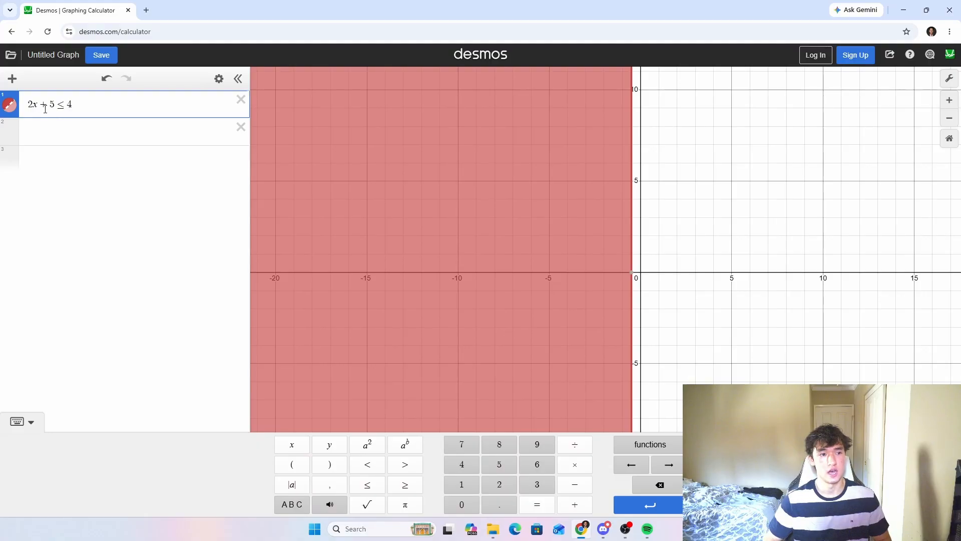
{"action": "left_click", "coordinate": [634, 184]}
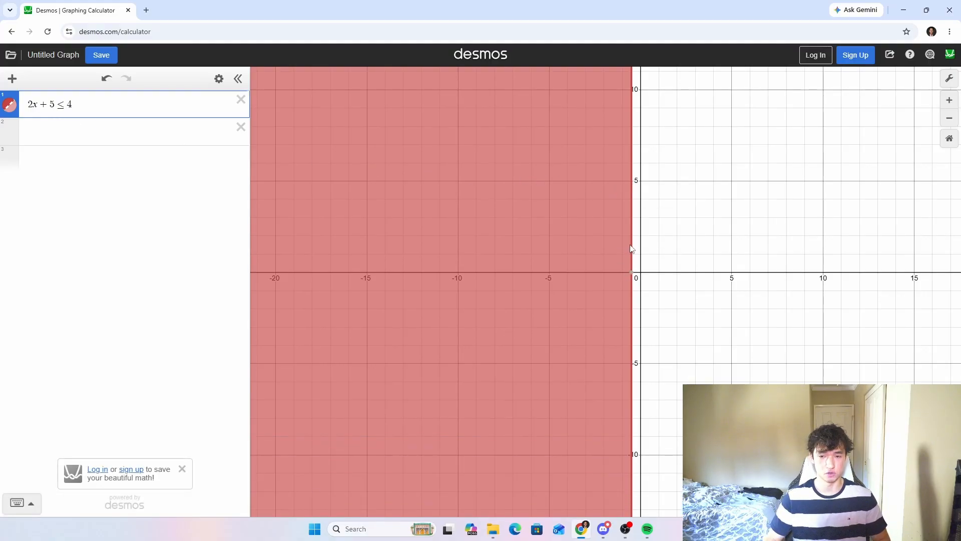
{"action": "left_click", "coordinate": [632, 273]}
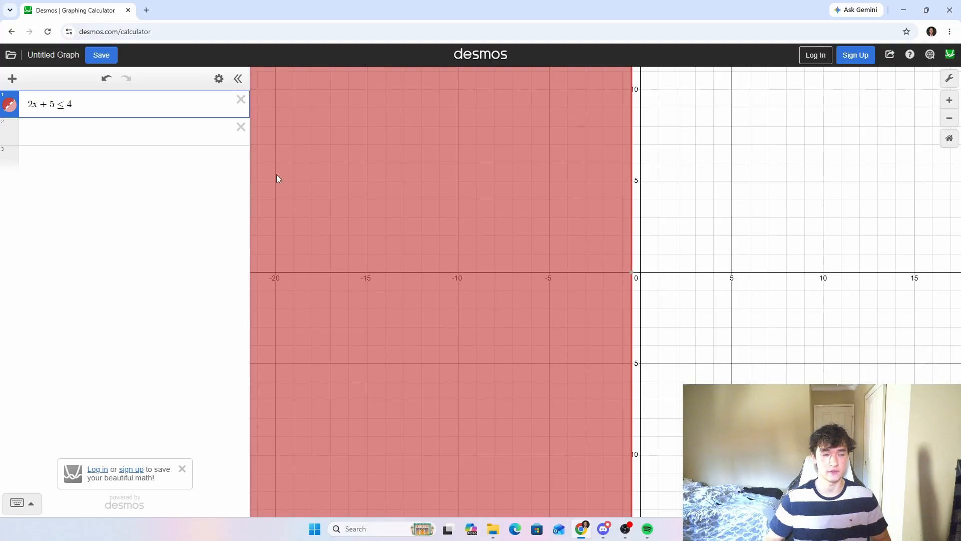
- Enter the inequality 5x + 1 > 5 on the second line and change its x coefficient to 2
{"action": "left_click", "coordinate": [85, 129]}
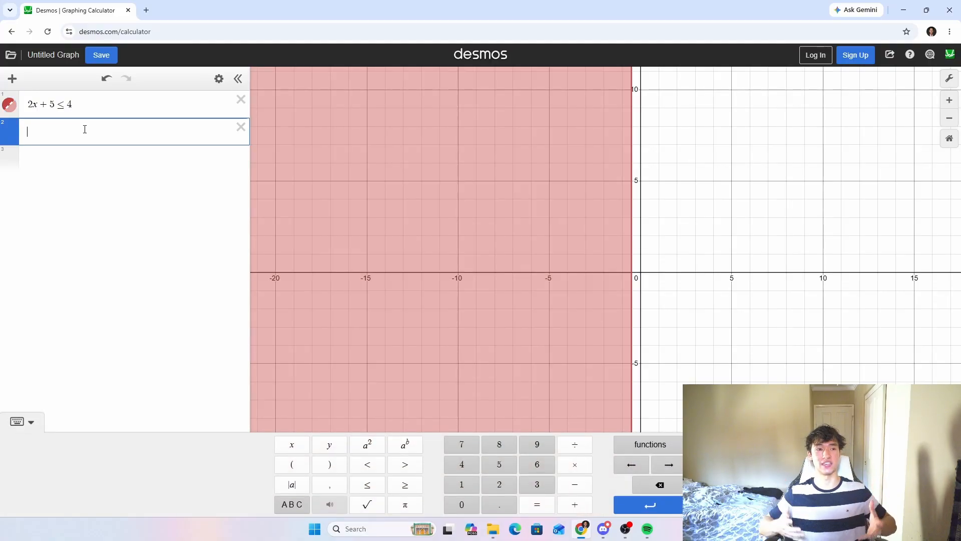
{"action": "type", "text": "5x "}
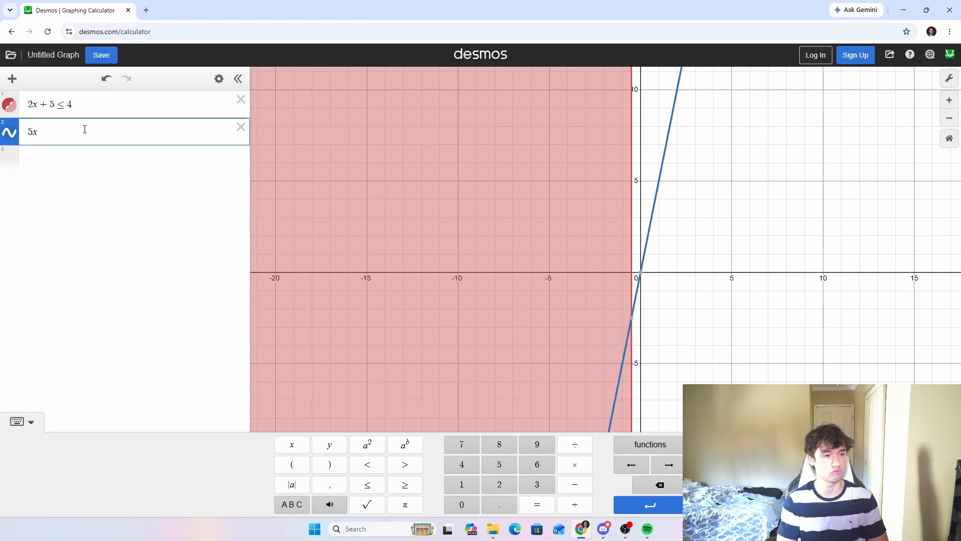
{"action": "type", "text": "+ 1 > 5"}
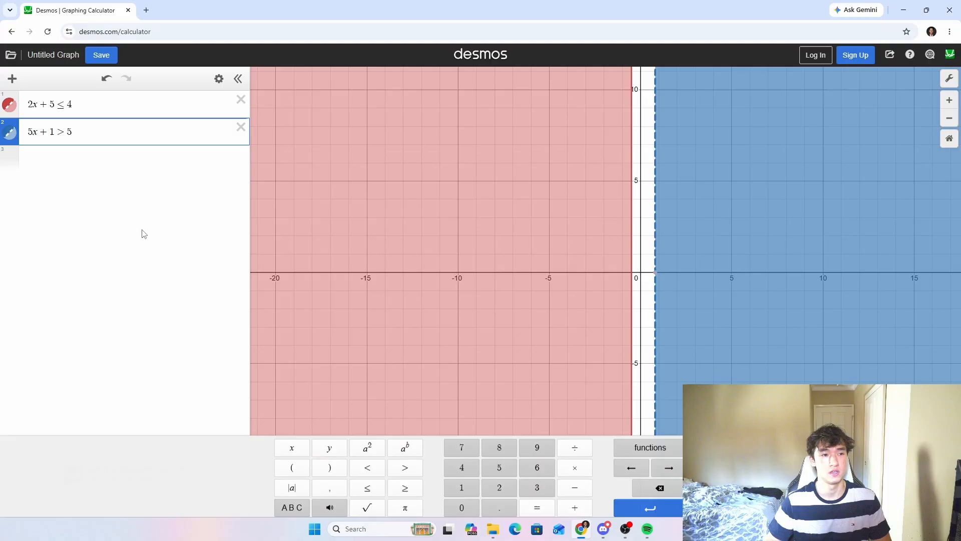
{"action": "left_click", "coordinate": [545, 210]}
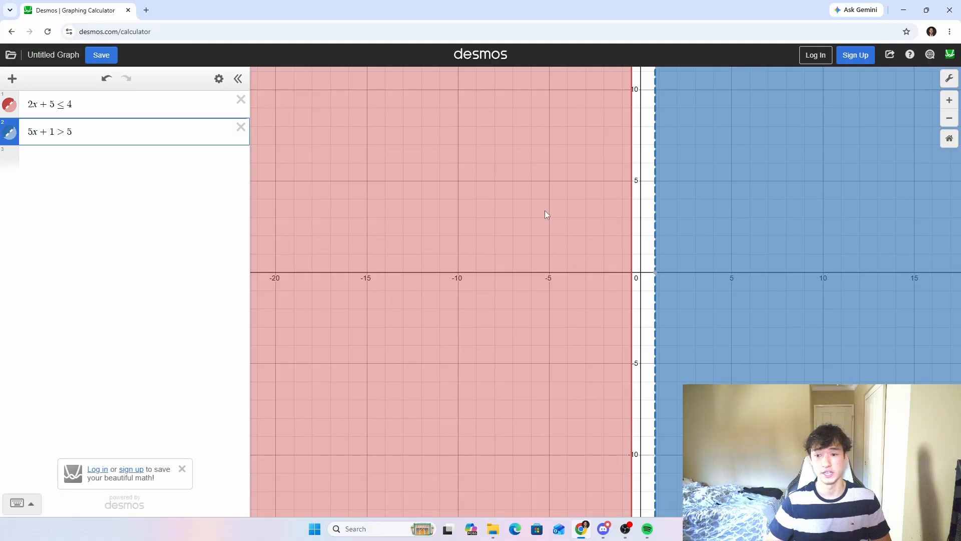
{"action": "left_click_drag", "start_coordinate": [648, 192], "coordinate": [579, 211]}
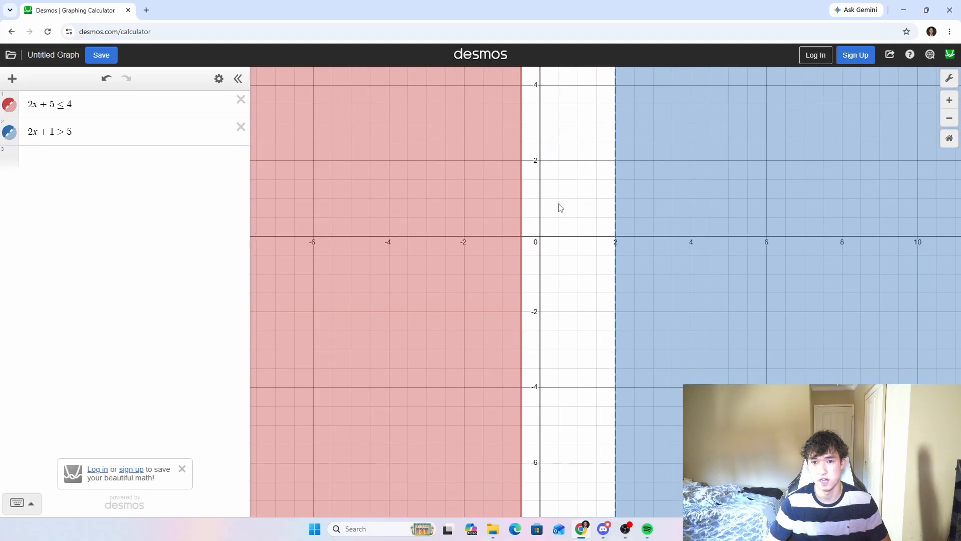
{"action": "left_click_drag", "start_coordinate": [558, 197], "coordinate": [550, 255]}
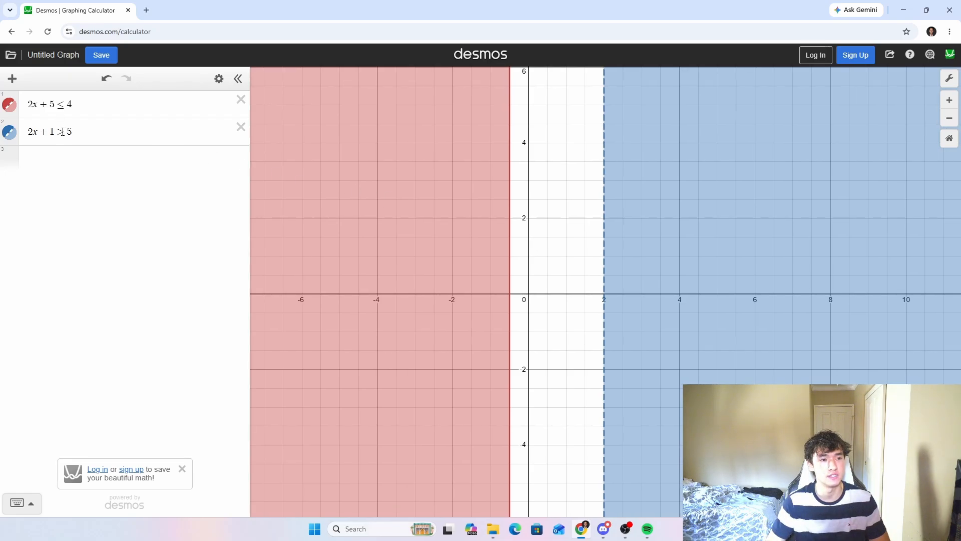
- Make the x coefficient of the second inequality negative so it reads -2x + 1 > 5
{"action": "left_click", "coordinate": [34, 131]}
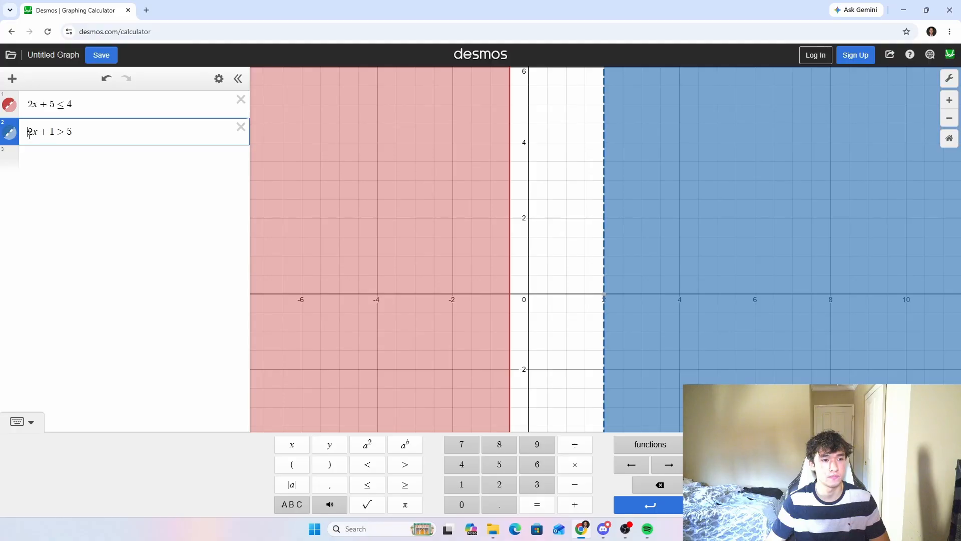
{"action": "type", "text": "-"}
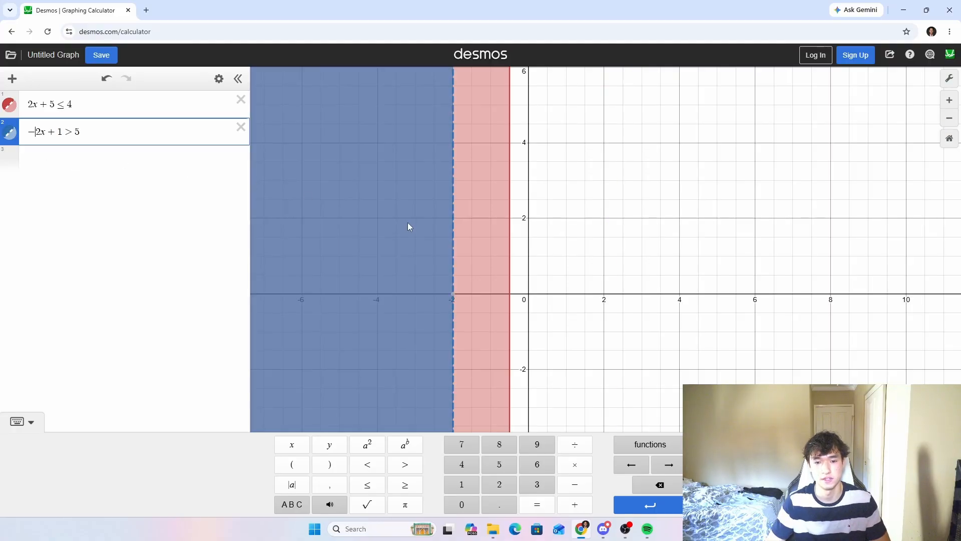
{"action": "left_click", "coordinate": [643, 225]}
{"action": "right_click", "coordinate": [595, 245]}
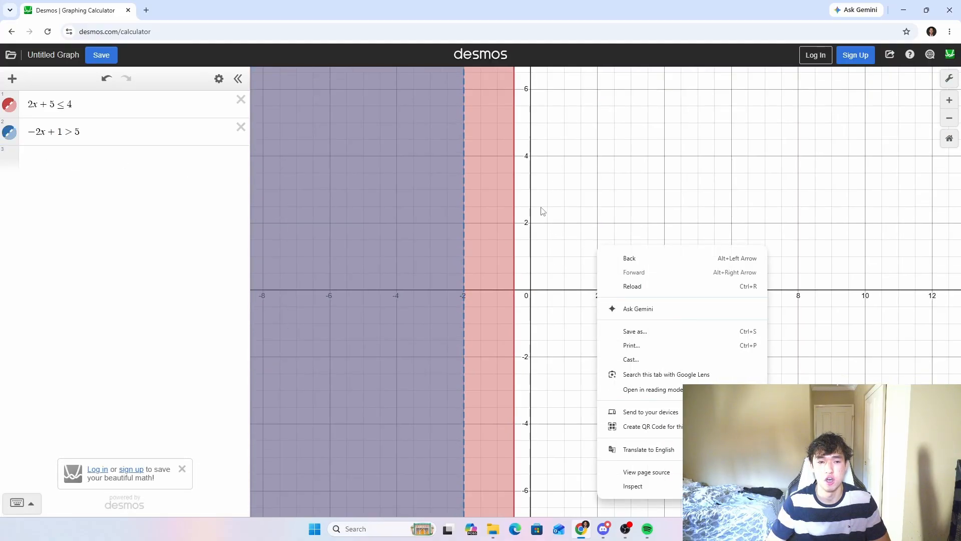
{"action": "left_click", "coordinate": [542, 210]}
- Change the second inequality to -5x + 1 > 5 and select its dashed boundary on the graph
{"action": "left_click", "coordinate": [37, 131]}
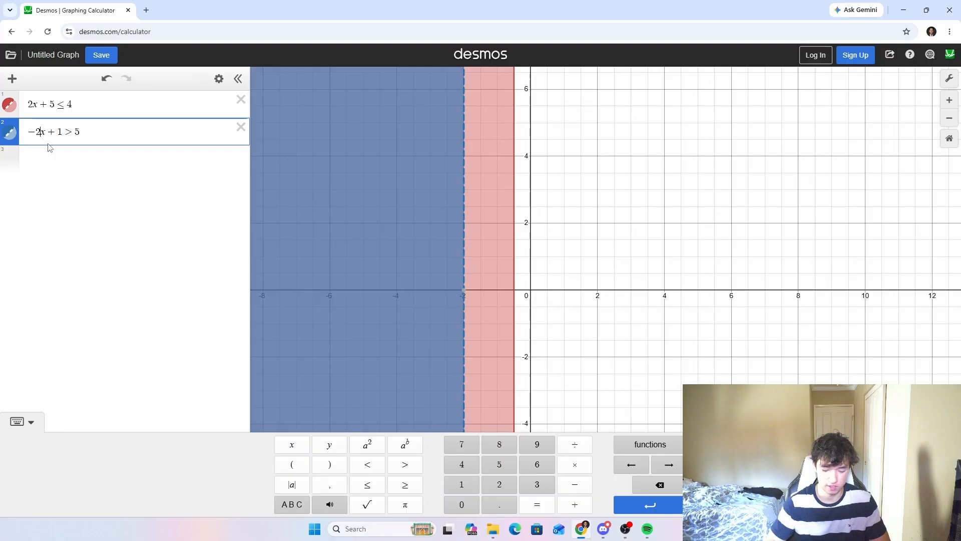
{"action": "key", "text": "BackSpace"}
{"action": "type", "text": "5"}
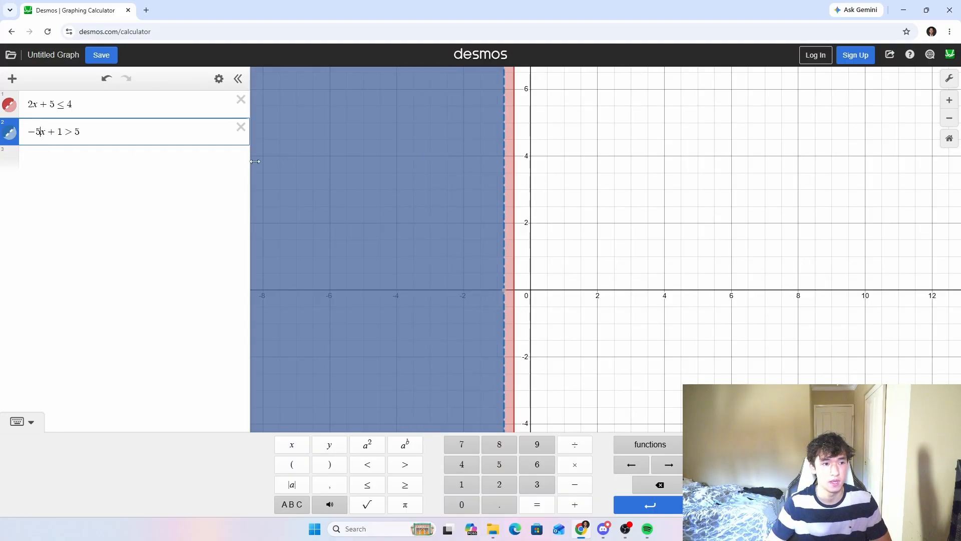
{"action": "left_click", "coordinate": [554, 160]}
{"action": "scroll", "coordinate": [543, 220], "scroll_direction": "up", "scroll_amount": 4}
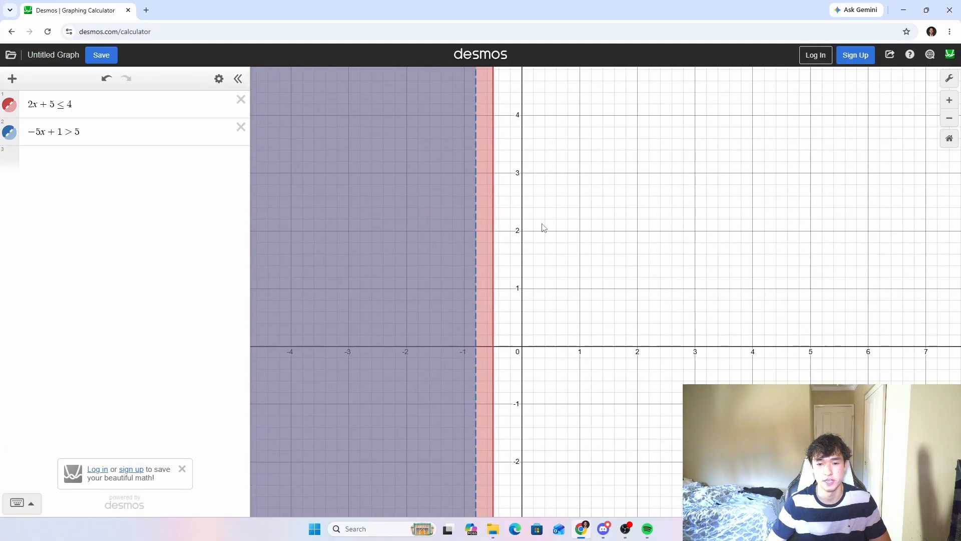
{"action": "scroll", "coordinate": [540, 238], "scroll_direction": "up", "scroll_amount": 1}
{"action": "left_click_drag", "start_coordinate": [471, 263], "coordinate": [513, 241]}
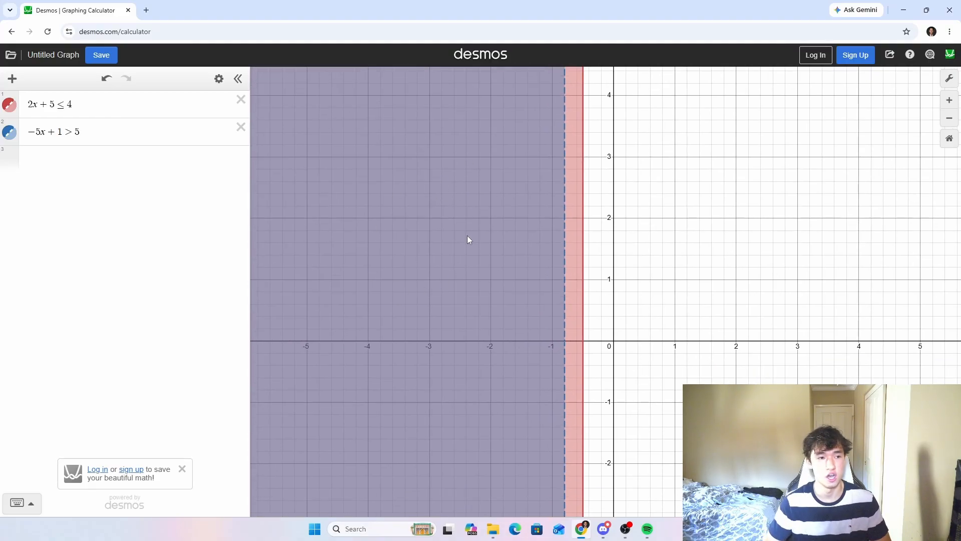
{"action": "left_click", "coordinate": [564, 189]}
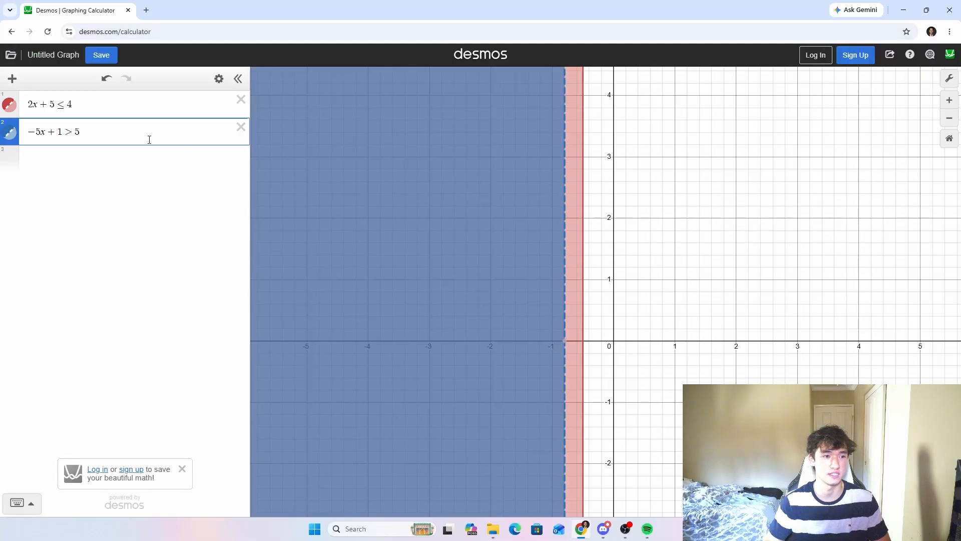
- Set the x coefficient of the second inequality to the fraction -1/2
{"action": "left_click", "coordinate": [42, 133]}
{"action": "key", "text": "BackSpace"}
{"action": "type", "text": "1/2"}
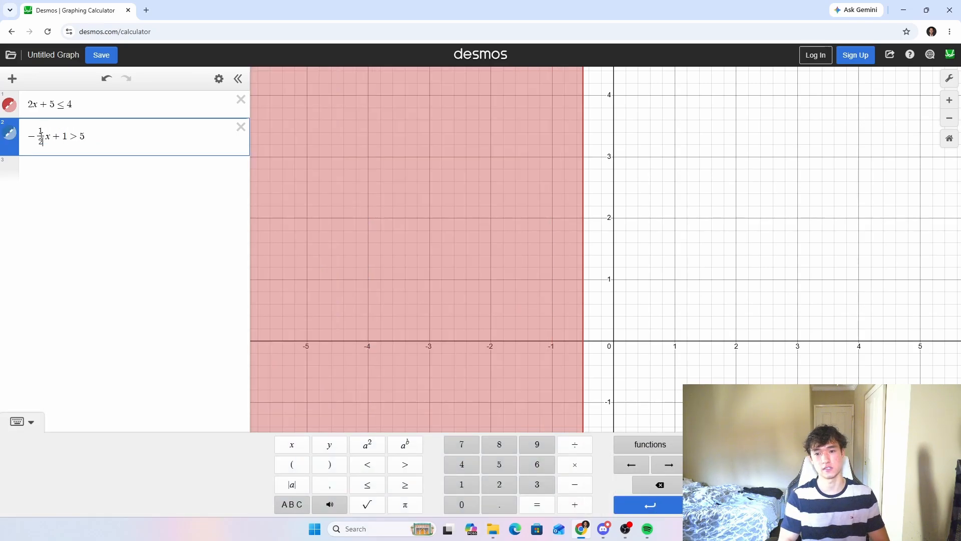
{"action": "left_click", "coordinate": [633, 193]}
{"action": "scroll", "coordinate": [649, 187], "scroll_direction": "down", "scroll_amount": 3}
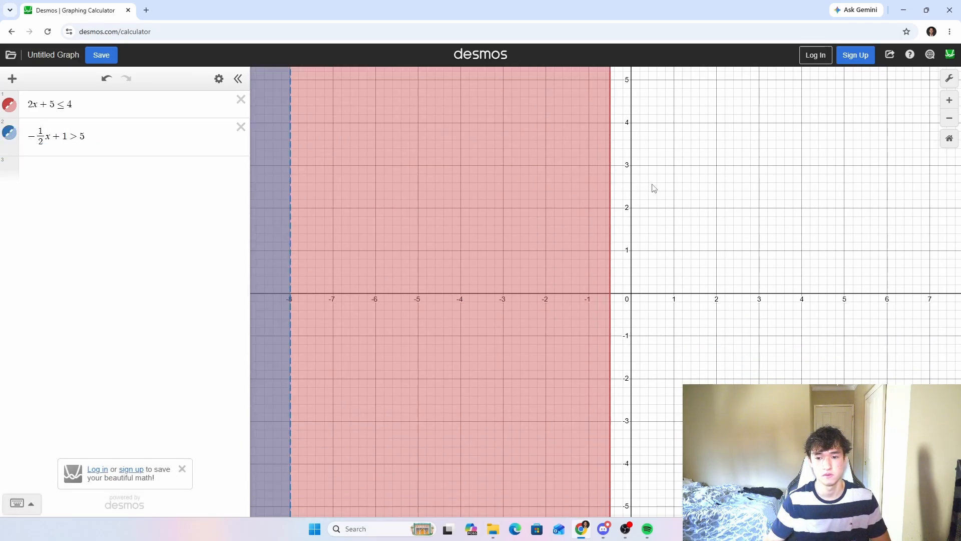
- Reverse the sign of the second inequality so it reads -1/2x + 1 < 5
{"action": "left_click", "coordinate": [50, 141]}
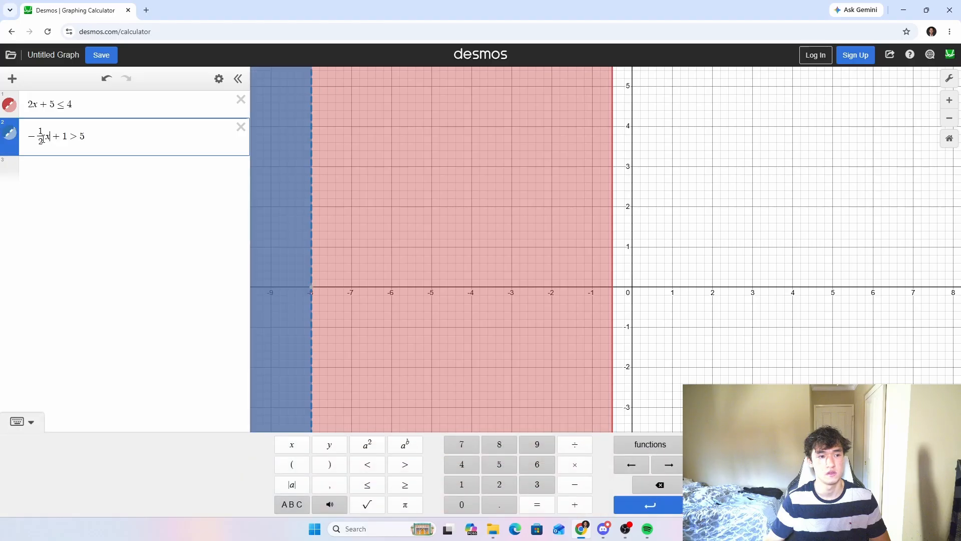
{"action": "left_click", "coordinate": [76, 138]}
{"action": "key", "text": "BackSpace"}
{"action": "type", "text": "<"}
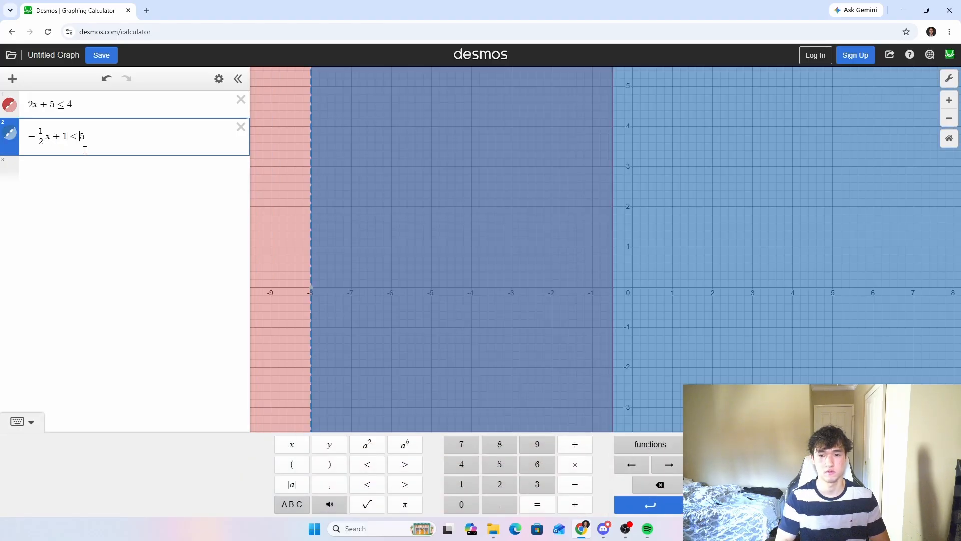
{"action": "left_click", "coordinate": [370, 276]}
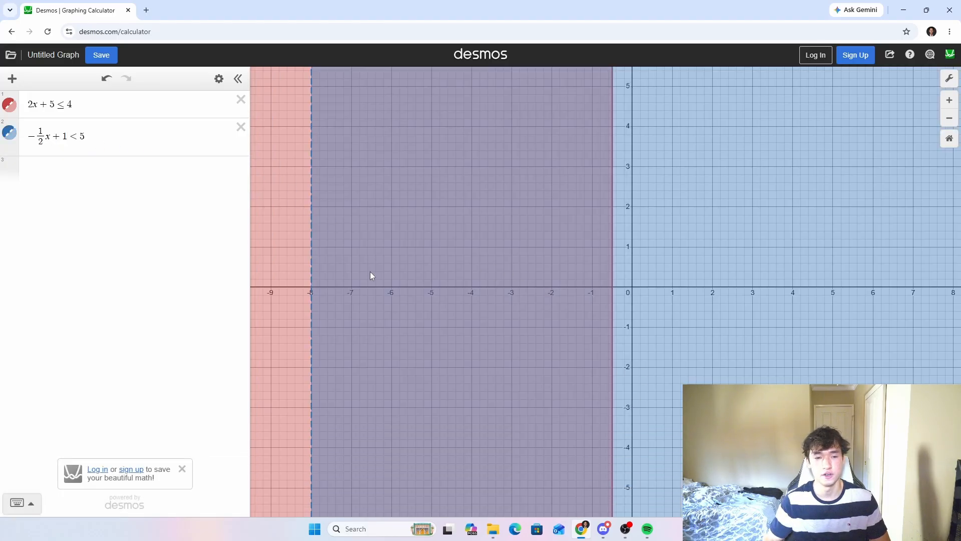
- Examine both boundaries of the overlapping shaded region and show the coordinates where the dashed one meets the x-axis
{"action": "left_click", "coordinate": [313, 239]}
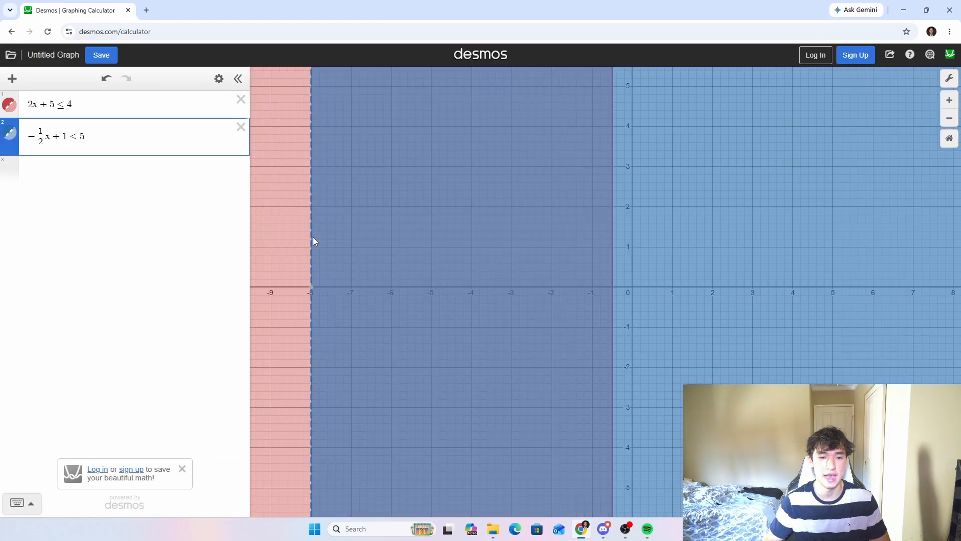
{"action": "left_click", "coordinate": [611, 224]}
{"action": "left_click", "coordinate": [613, 224]}
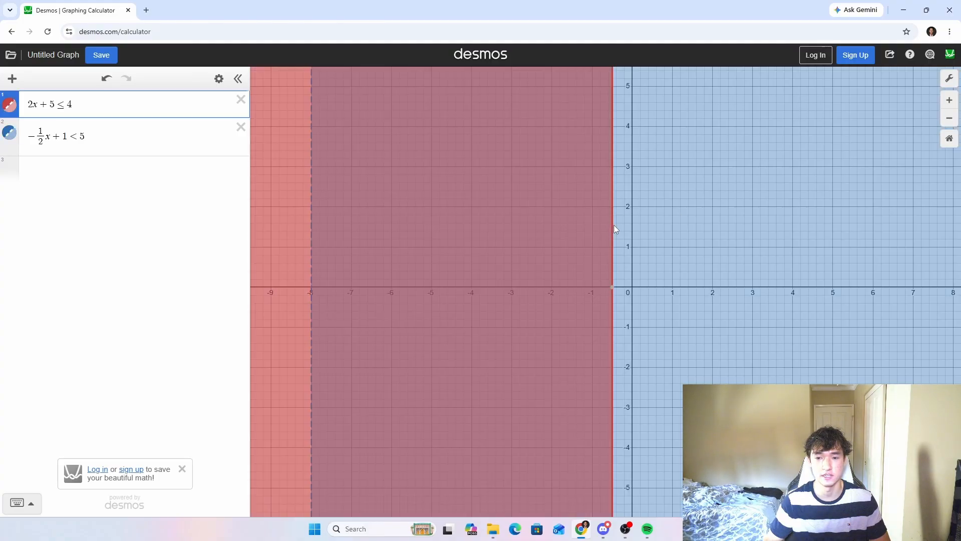
{"action": "left_click", "coordinate": [311, 220]}
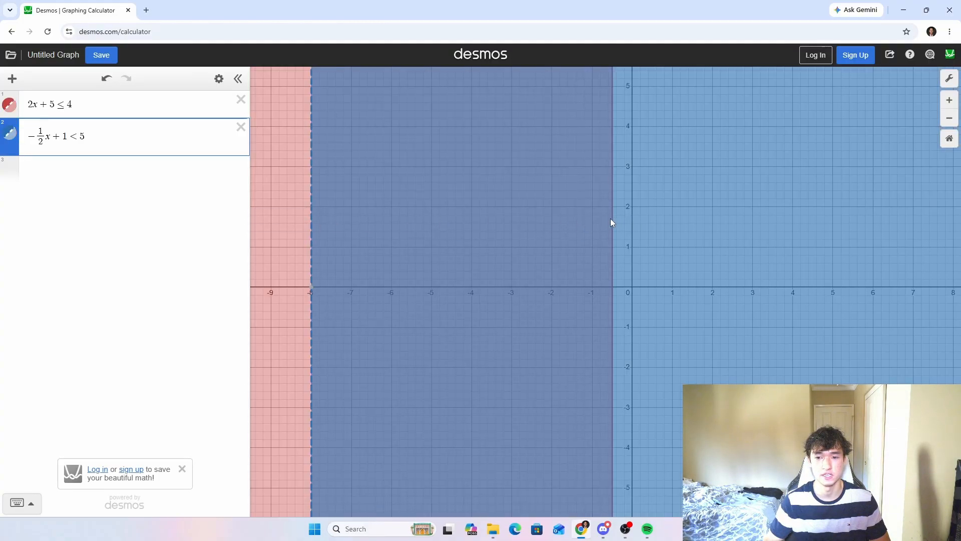
{"action": "left_click", "coordinate": [612, 219]}
{"action": "left_click", "coordinate": [310, 214]}
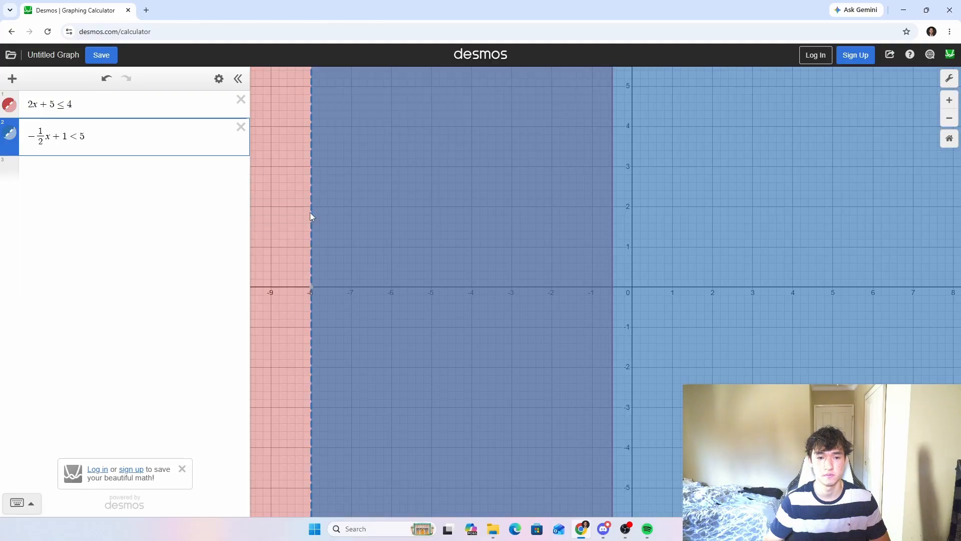
{"action": "left_click", "coordinate": [614, 206]}
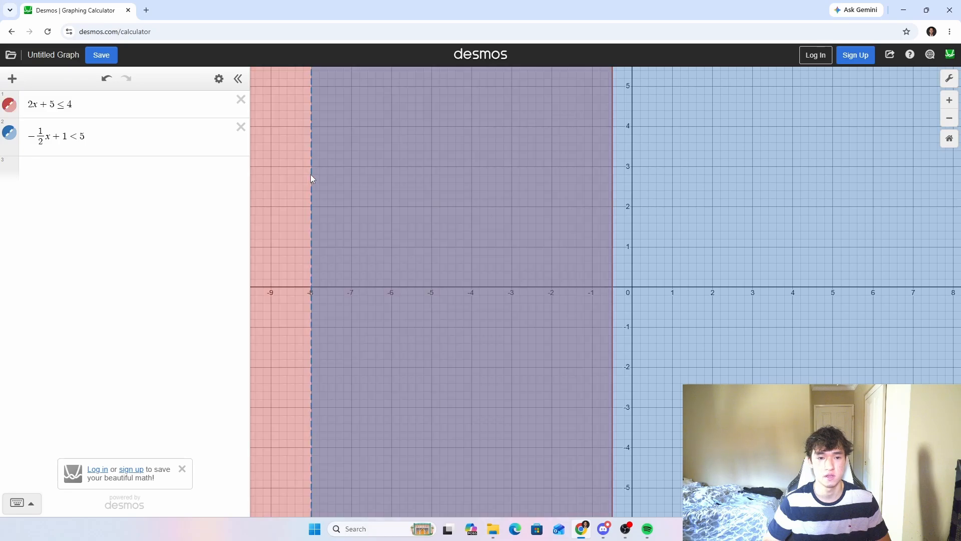
{"action": "left_click", "coordinate": [310, 174]}
{"action": "mouse_move", "coordinate": [311, 286]}
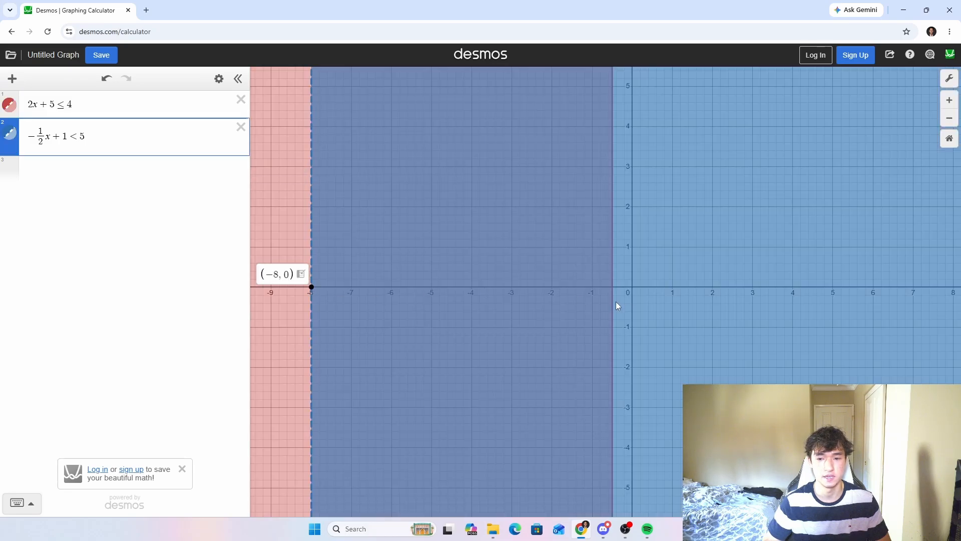
- Enter the combined solution -8 < x ≤ -0.5 as a third expression and hide the two original inequalities
{"action": "left_click", "coordinate": [612, 287]}
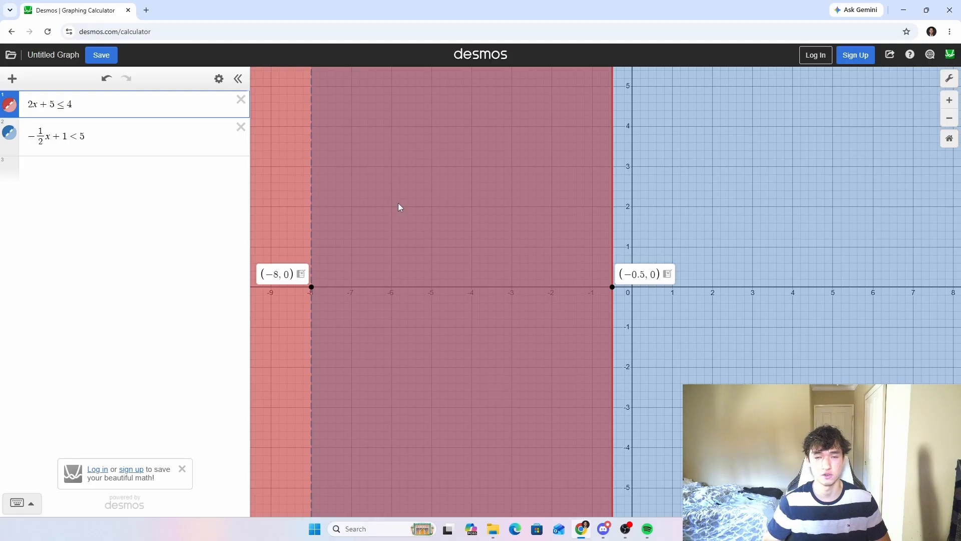
{"action": "left_click", "coordinate": [107, 168]}
{"action": "type", "text": "-8"}
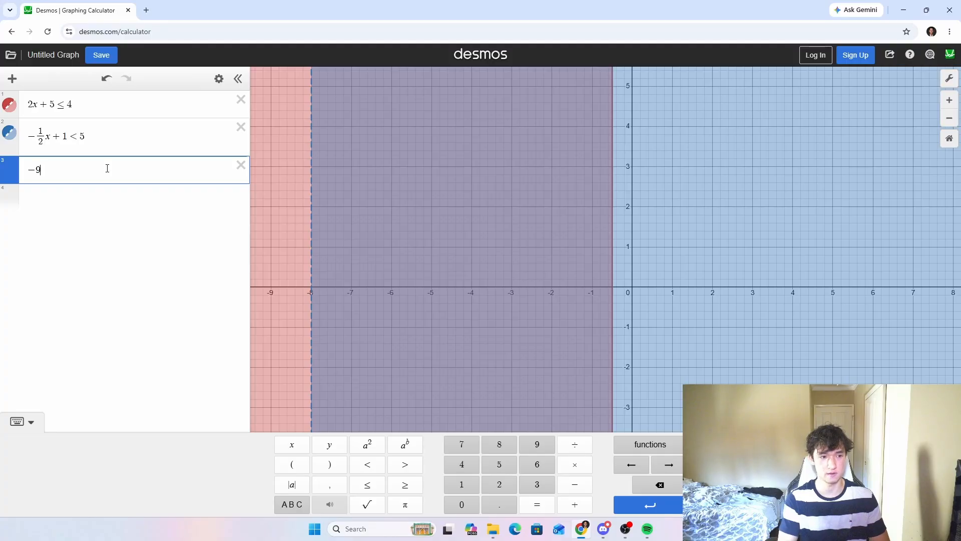
{"action": "type", "text": "<"}
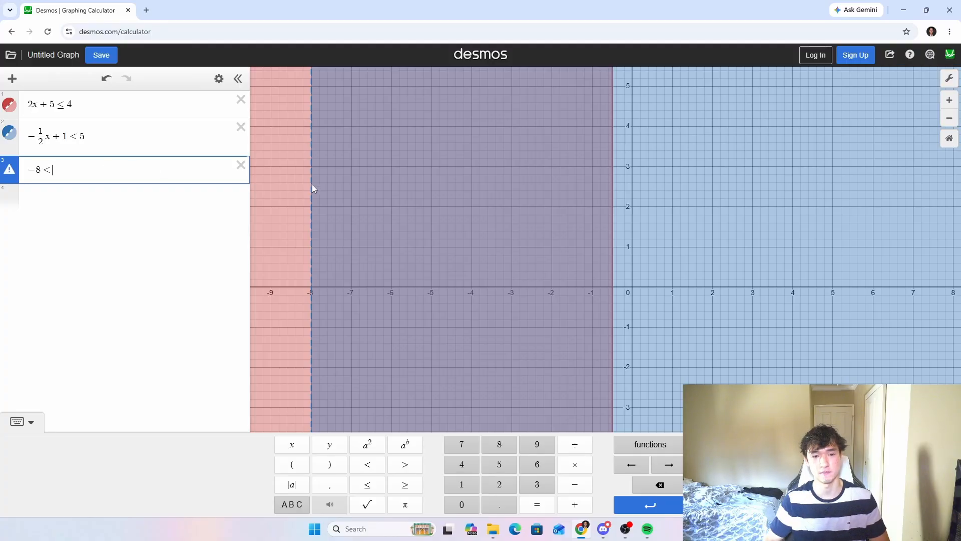
{"action": "left_click", "coordinate": [311, 184]}
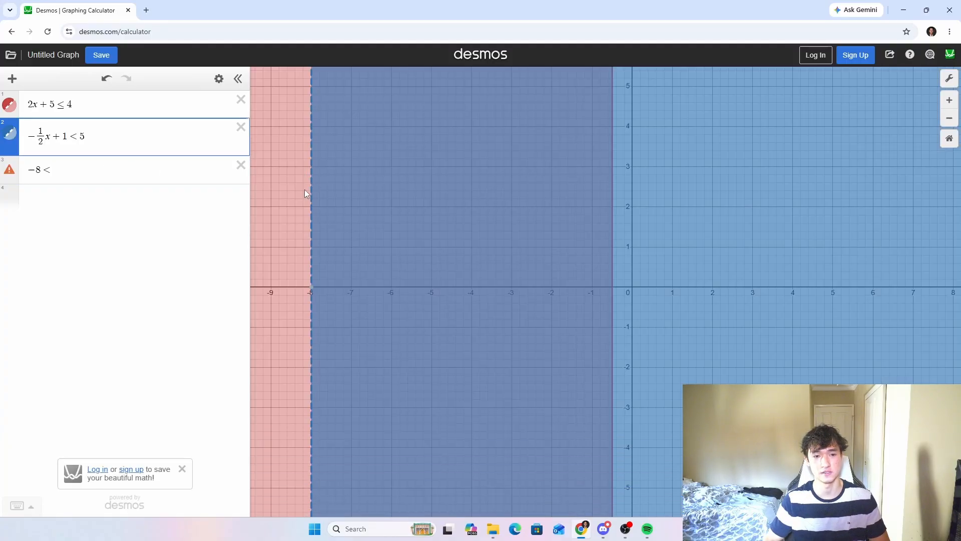
{"action": "left_click", "coordinate": [116, 173]}
{"action": "type", "text": "x"}
{"action": "type", "text": "<="}
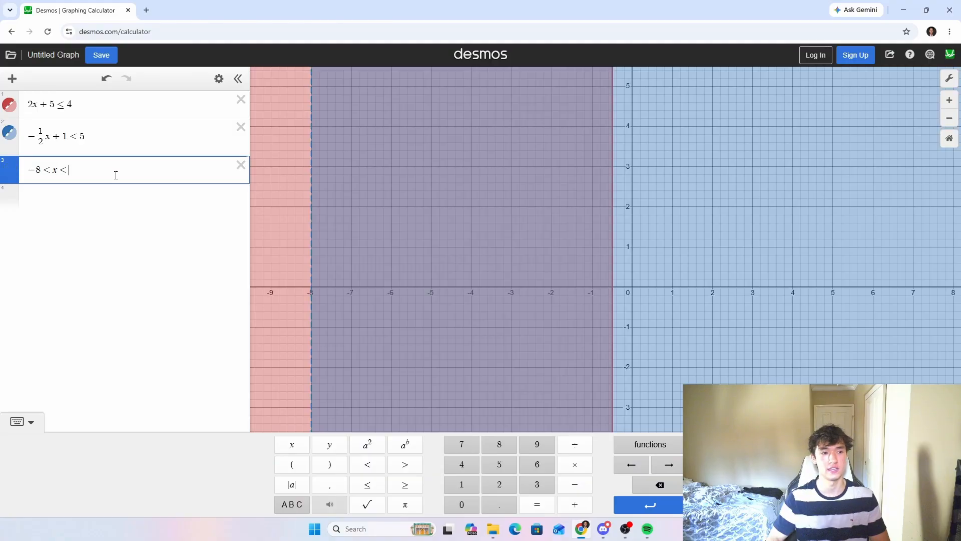
{"action": "left_click", "coordinate": [611, 192]}
{"action": "left_click", "coordinate": [151, 170]}
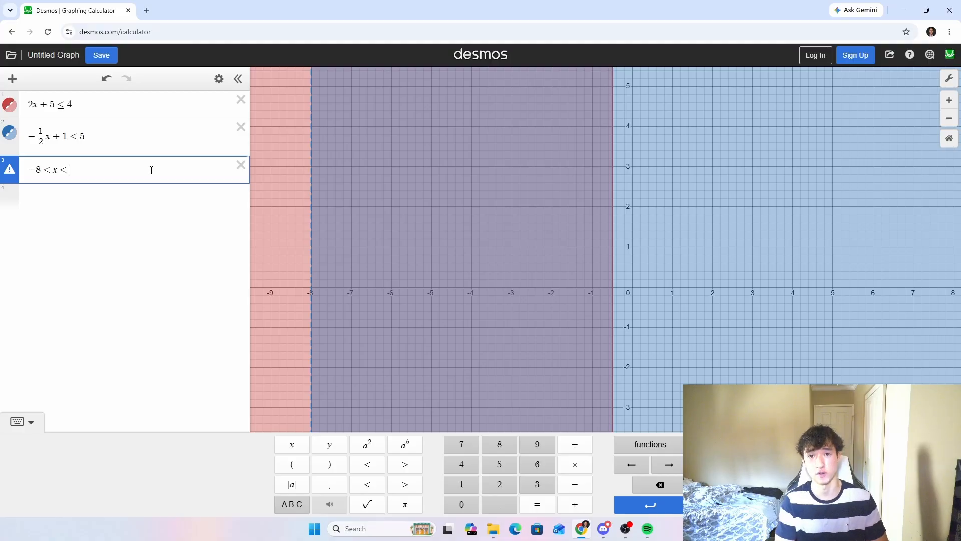
{"action": "type", "text": "-0.5"}
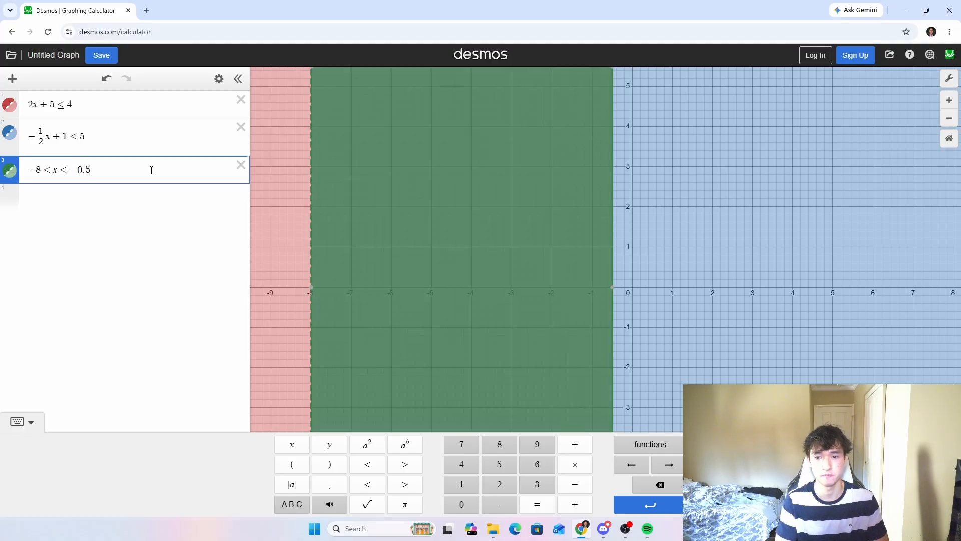
{"action": "left_click", "coordinate": [9, 133]}
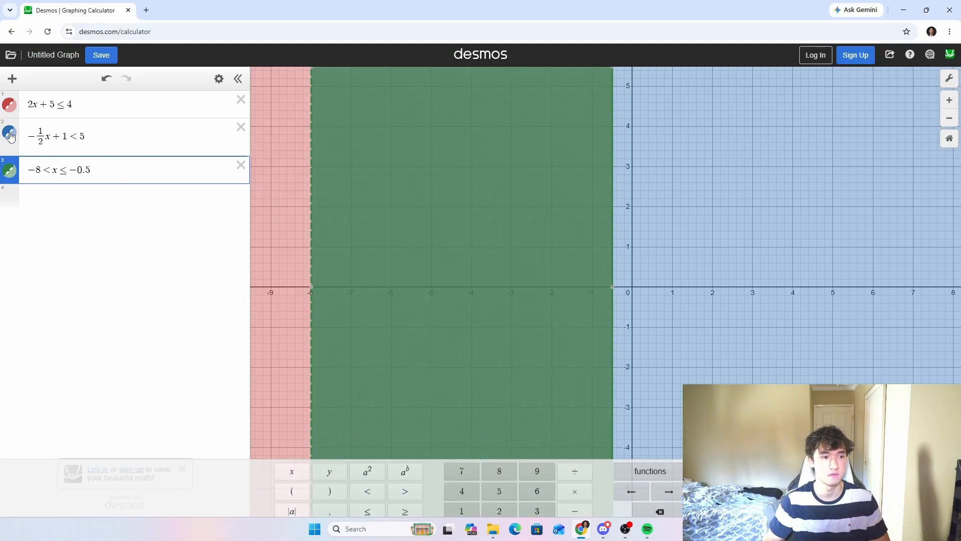
{"action": "left_click", "coordinate": [9, 105]}
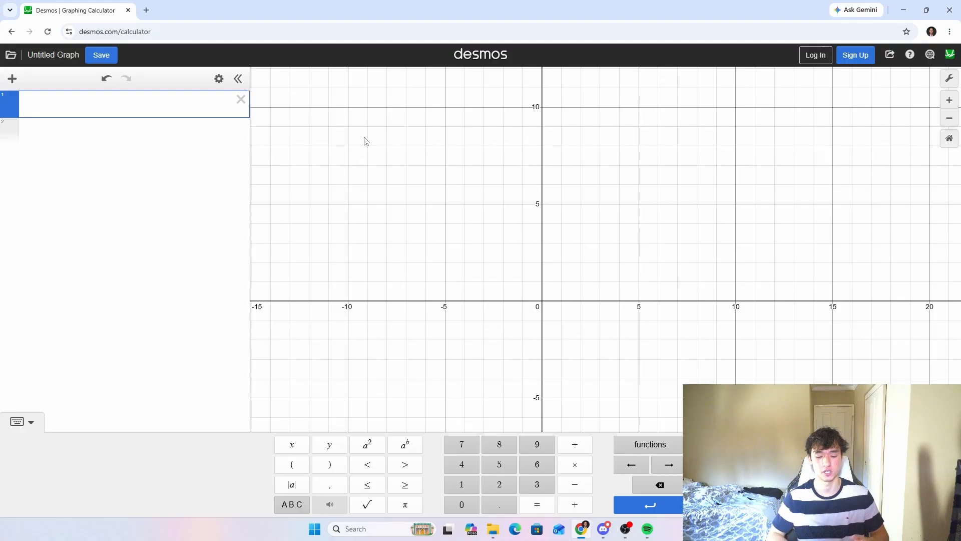
- Enter the general circle equation (x + a)^2 + (y + b)^2 = r^2 on the blank graph
{"action": "type", "text": "("}
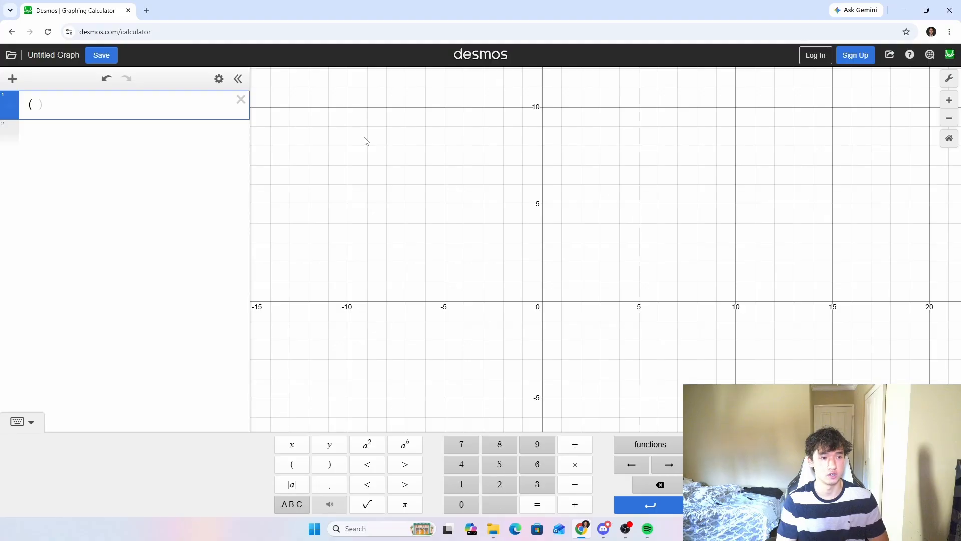
{"action": "type", "text": "x"}
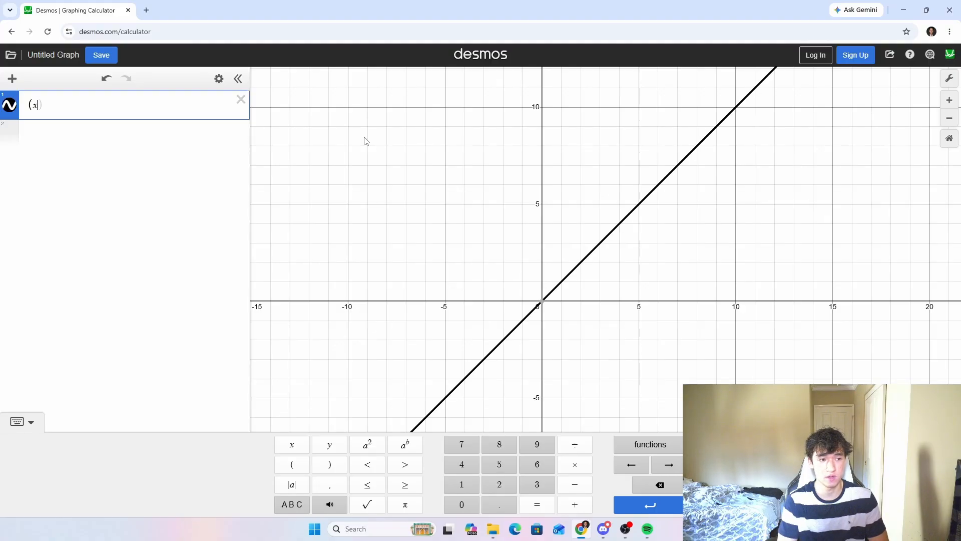
{"action": "type", "text": "-"}
{"action": "key", "text": "BackSpace"}
{"action": "type", "text": "+ "}
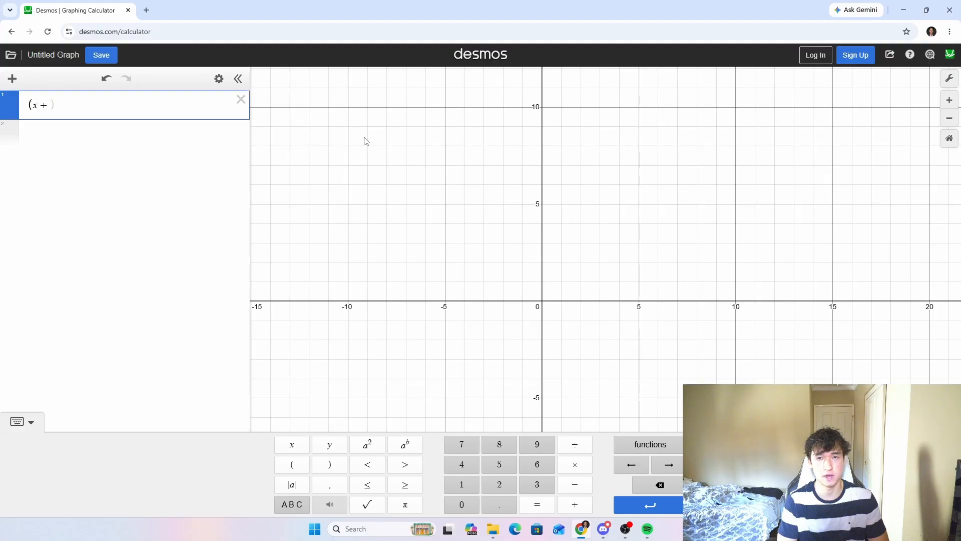
{"action": "type", "text": "b"}
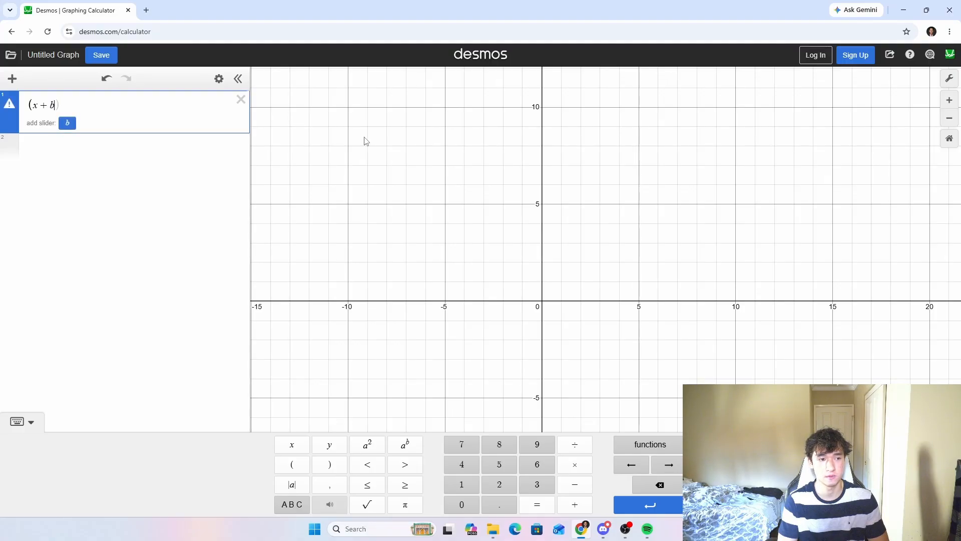
{"action": "key", "text": "BackSpace"}
{"action": "type", "text": "a)"}
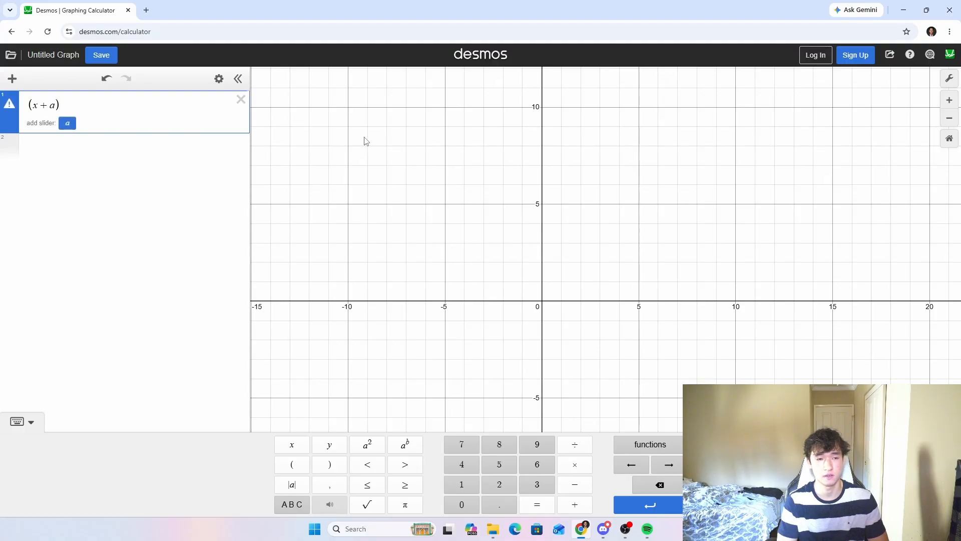
{"action": "type", "text": "+"}
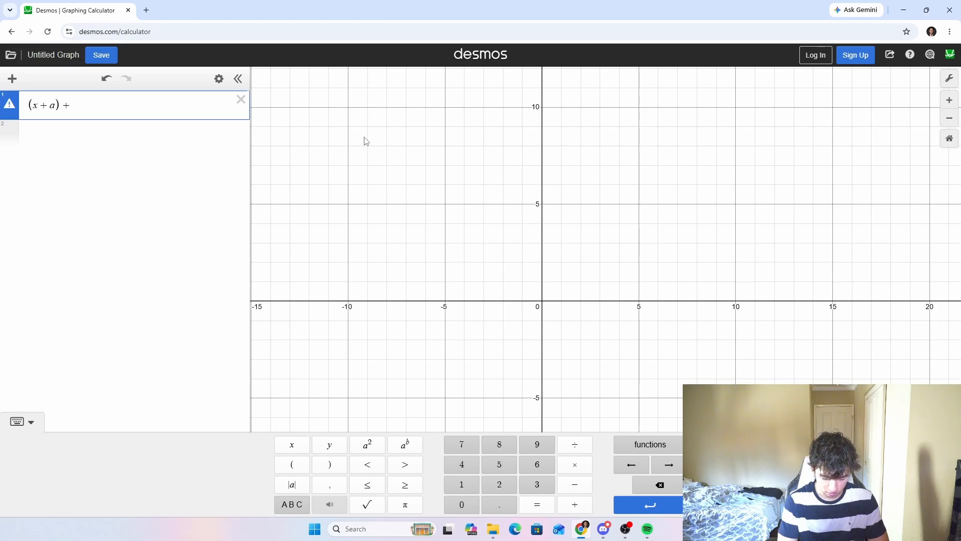
{"action": "key", "text": "BackSpace"}
{"action": "type", "text": "^2"}
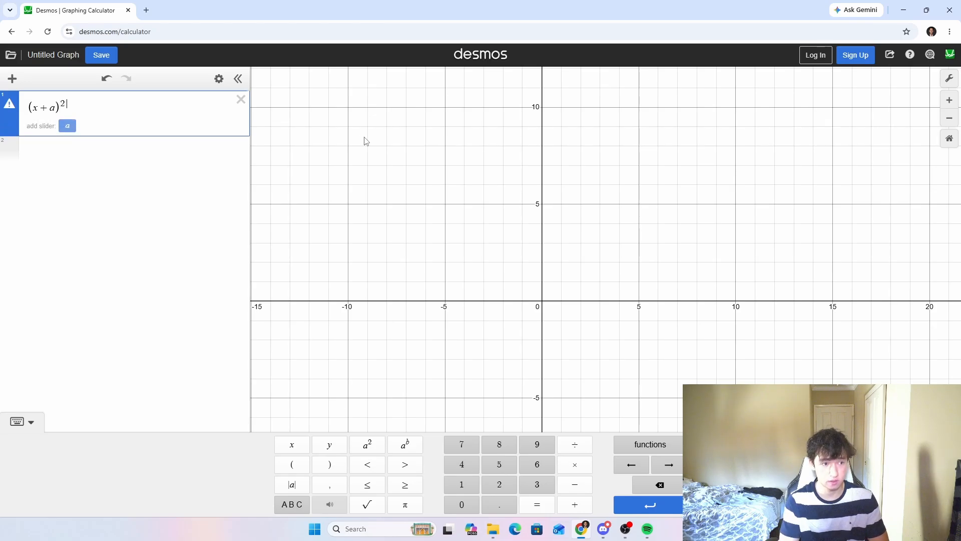
{"action": "type", "text": "+(y"}
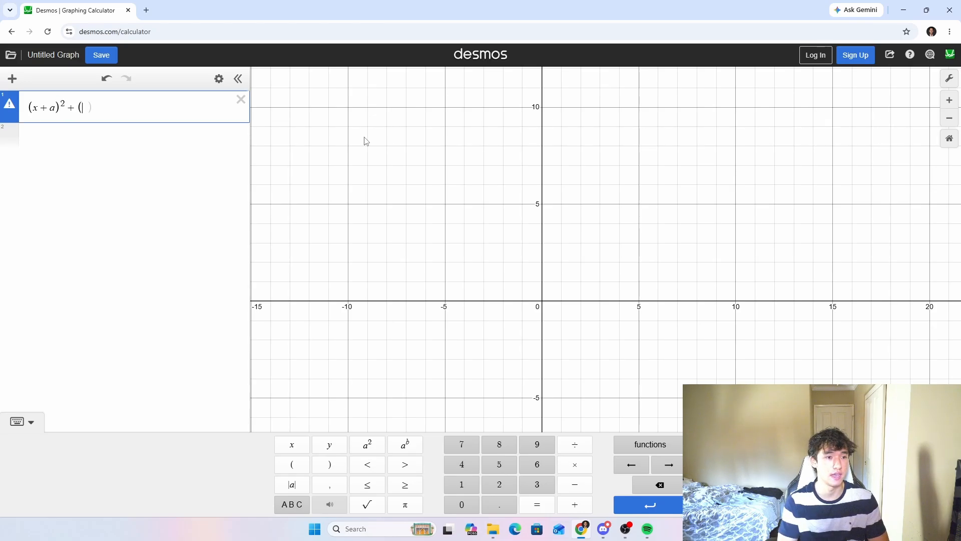
{"action": "type", "text": "+b)"}
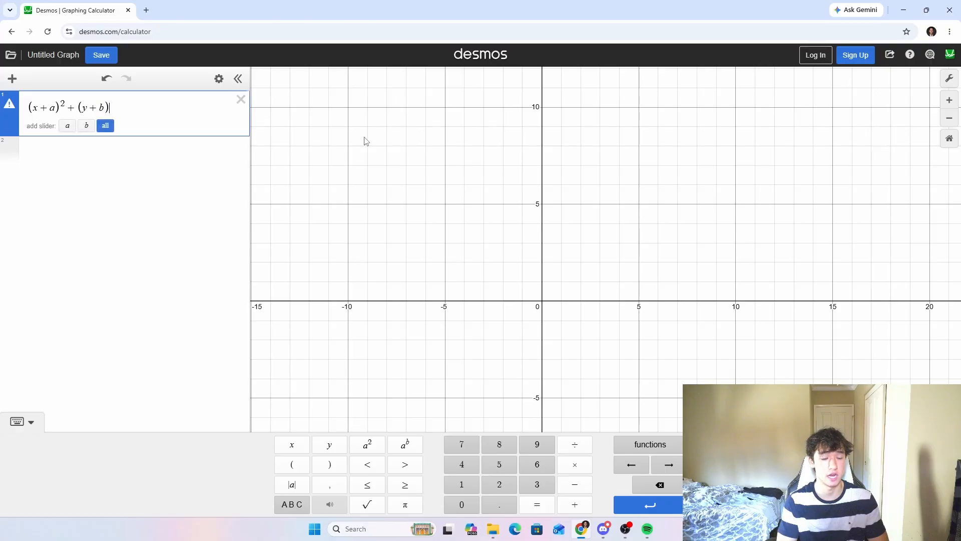
{"action": "type", "text": "^2="}
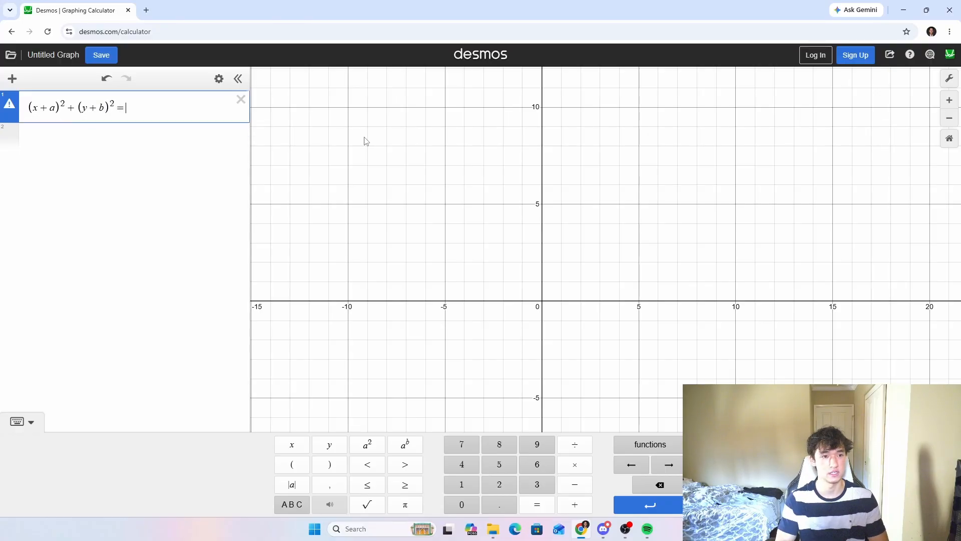
{"action": "type", "text": "r^2"}
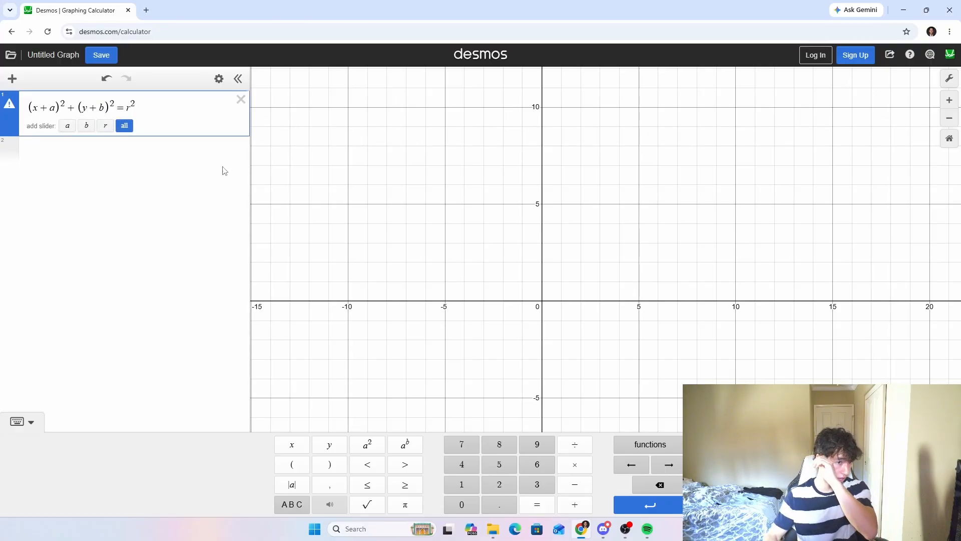
- Add sliders for a, b and r to the circle equation and set the radius r to 4
{"action": "left_click", "coordinate": [174, 145]}
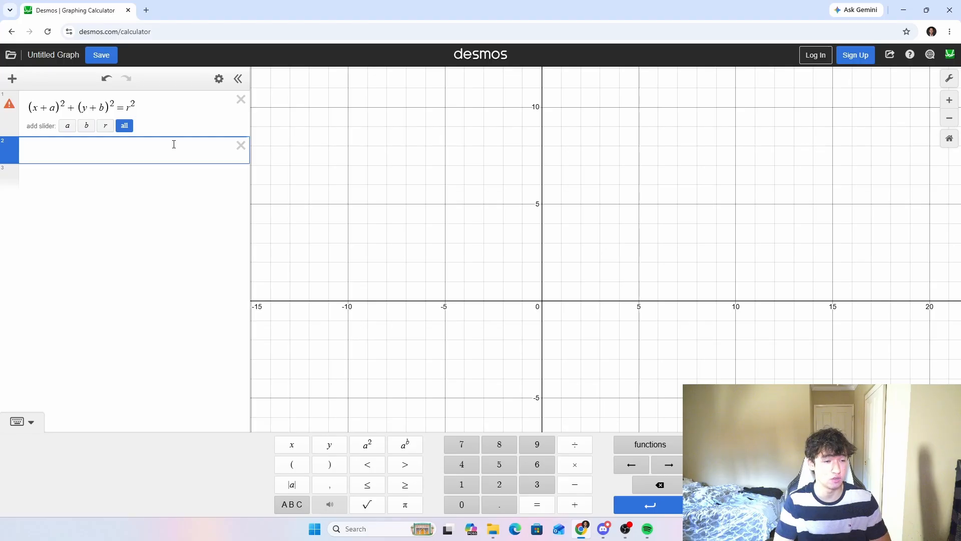
{"action": "left_click", "coordinate": [67, 127]}
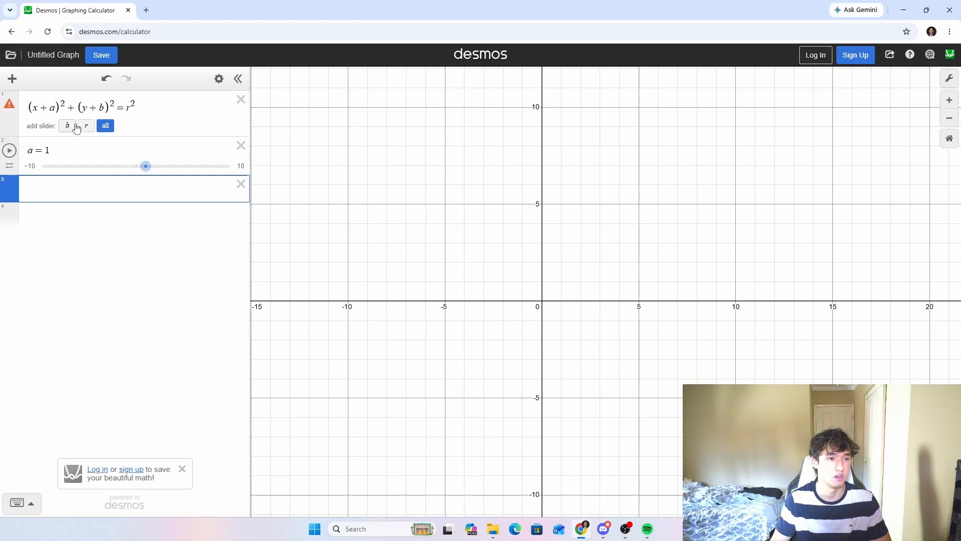
{"action": "left_click", "coordinate": [67, 127]}
{"action": "left_click", "coordinate": [67, 127]}
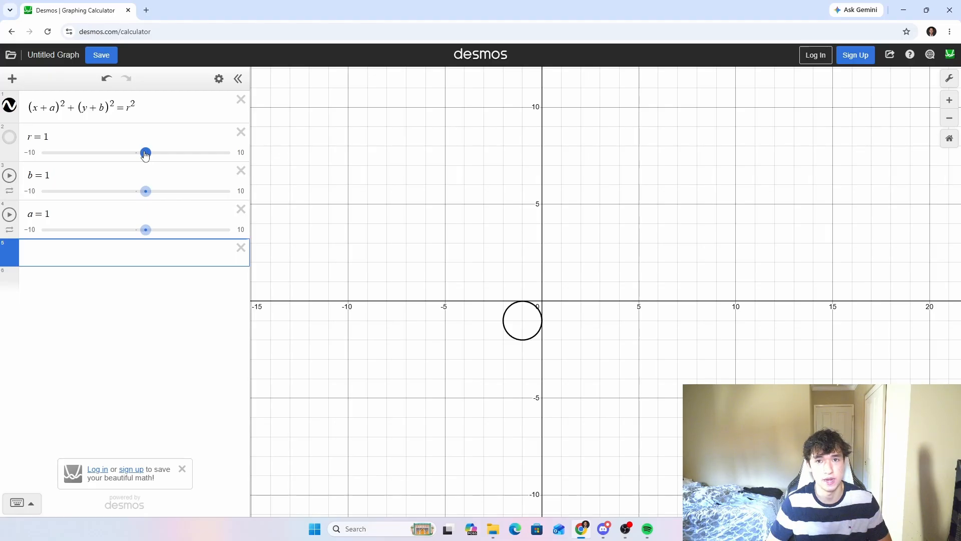
{"action": "left_click_drag", "start_coordinate": [145, 155], "coordinate": [174, 156]}
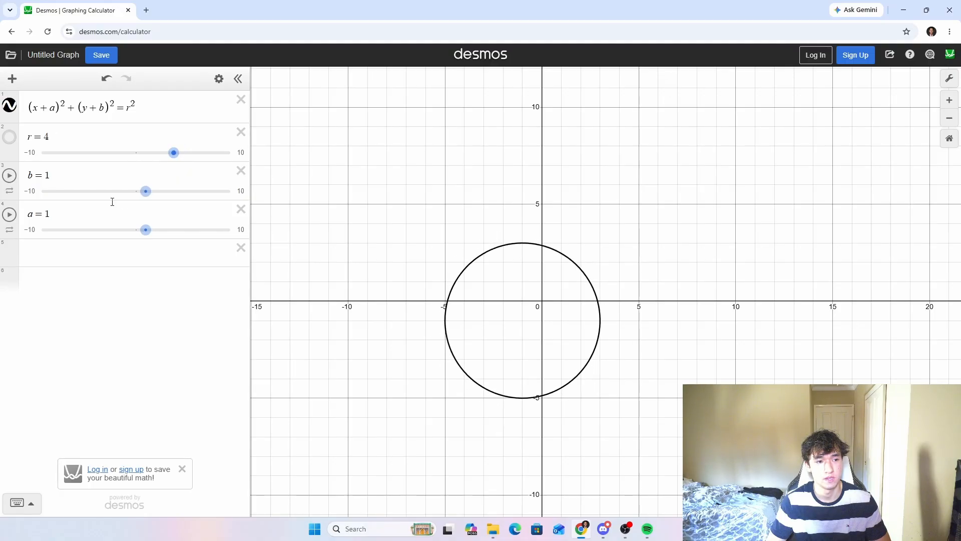
- Examine how the a and b terms in the circle equation relate to the position of the circle's center
{"action": "left_click", "coordinate": [49, 175]}
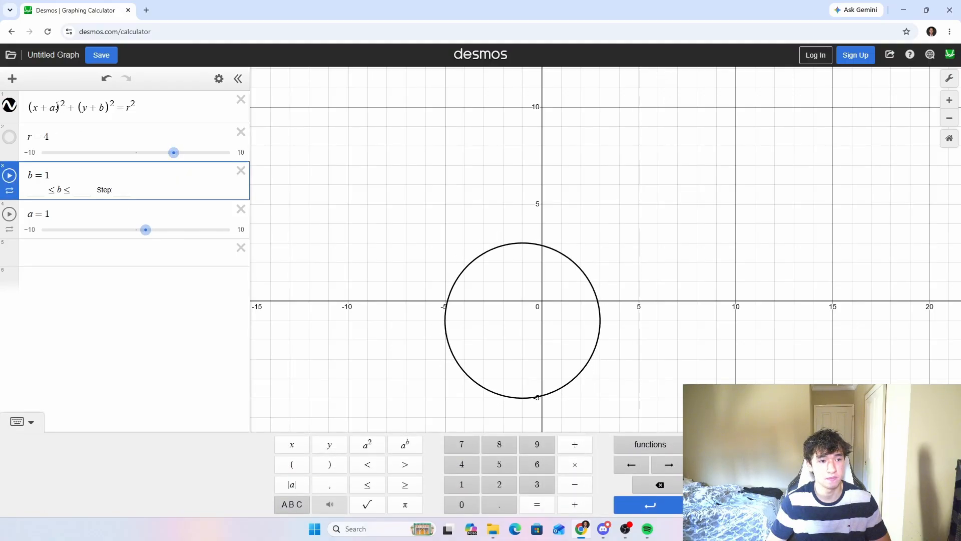
{"action": "left_click", "coordinate": [90, 108]}
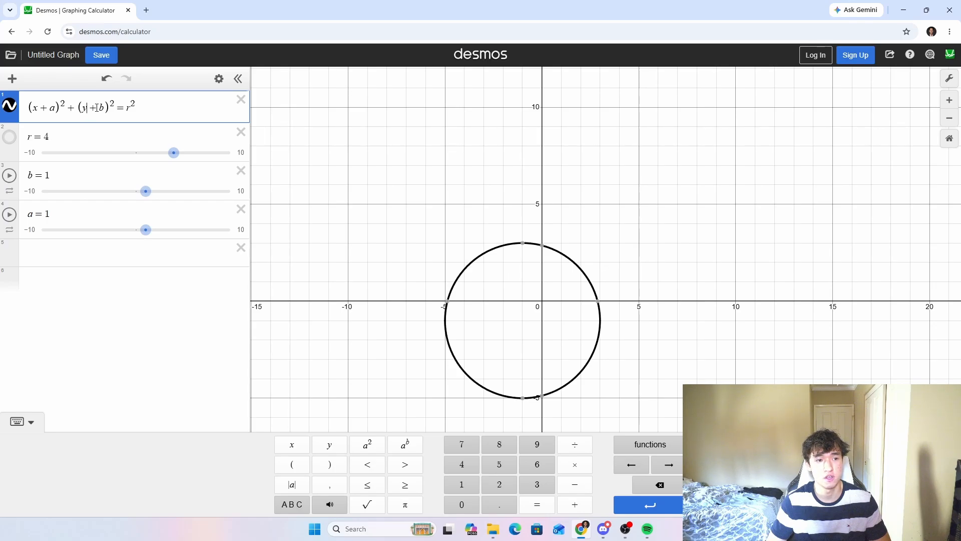
{"action": "key", "text": "shift+Right"}
{"action": "left_click", "coordinate": [105, 106]}
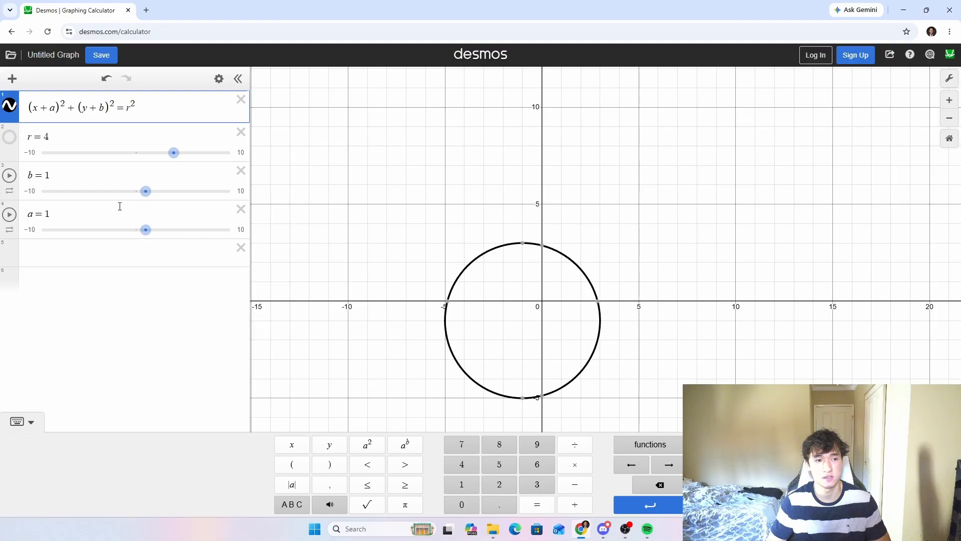
{"action": "left_click", "coordinate": [524, 324]}
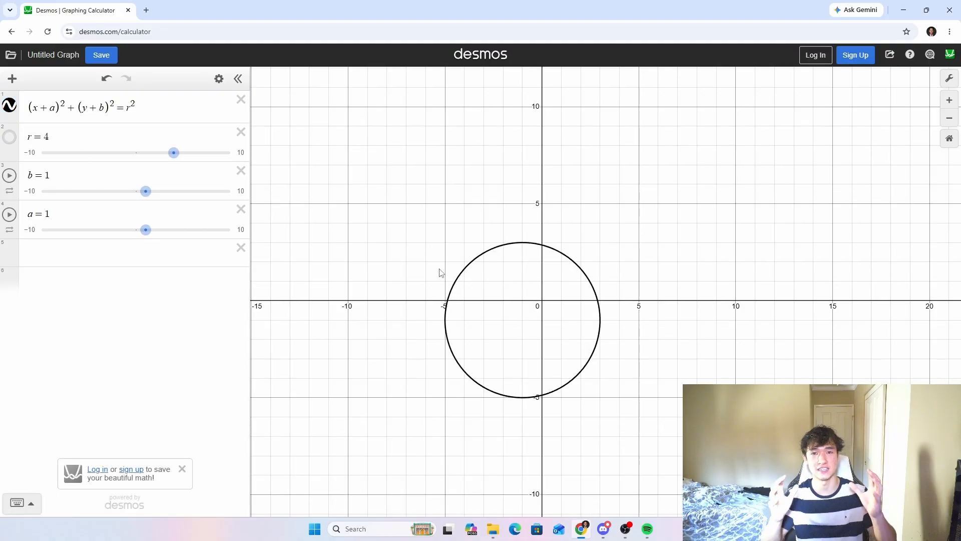
- Plot the point (-1, -1) to mark the circle's center
{"action": "left_click", "coordinate": [129, 252]}
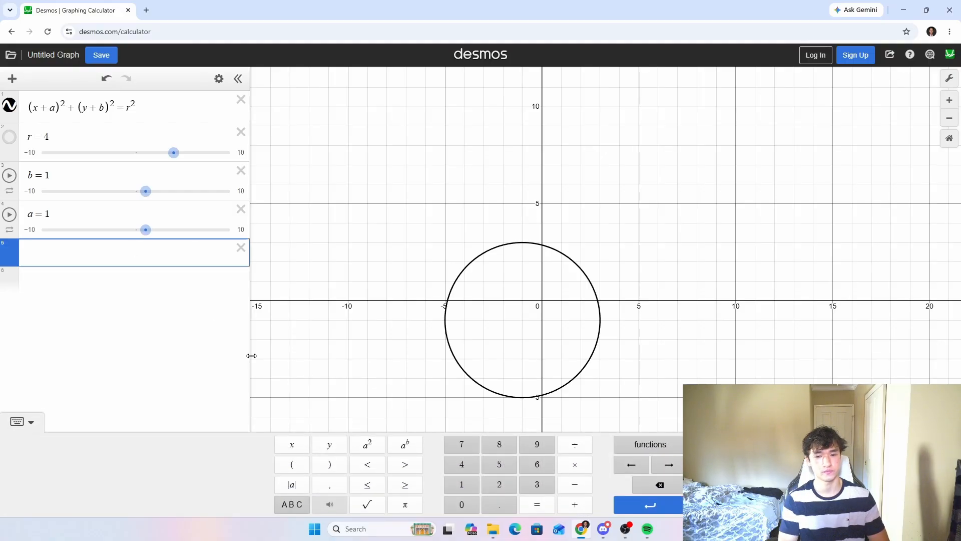
{"action": "type", "text": "(-1,-1)"}
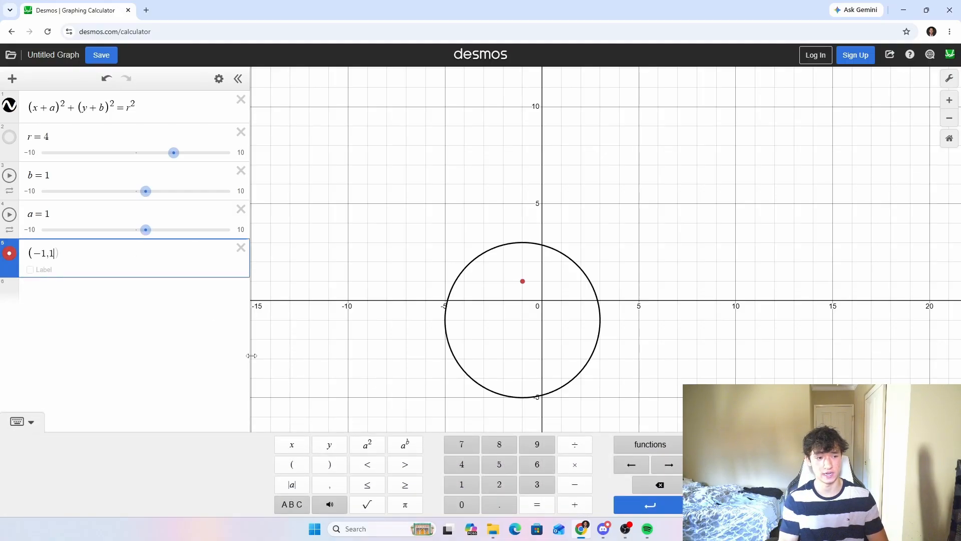
{"action": "left_click", "coordinate": [330, 398]}
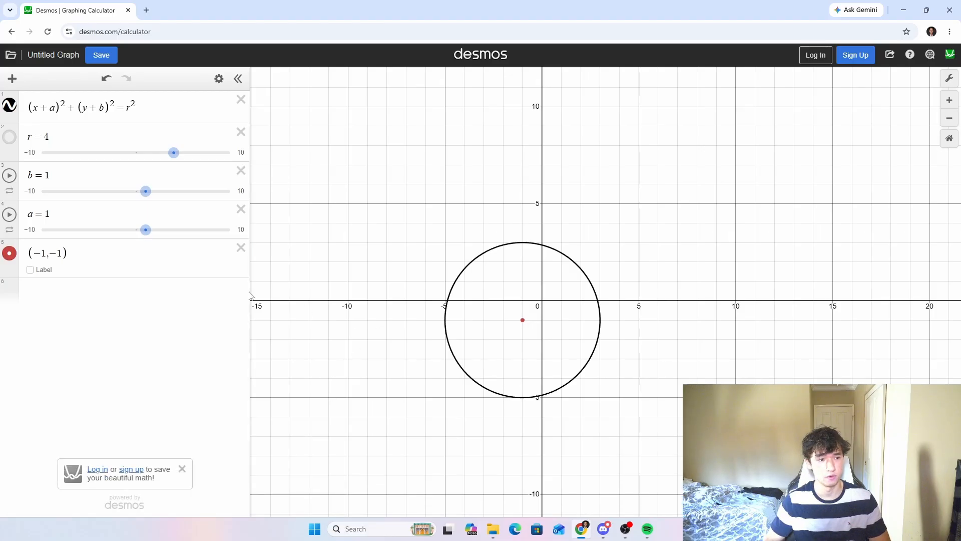
- Change the sign in the first bracket of the circle equation so it reads (x - a)^2
{"action": "left_click", "coordinate": [50, 108]}
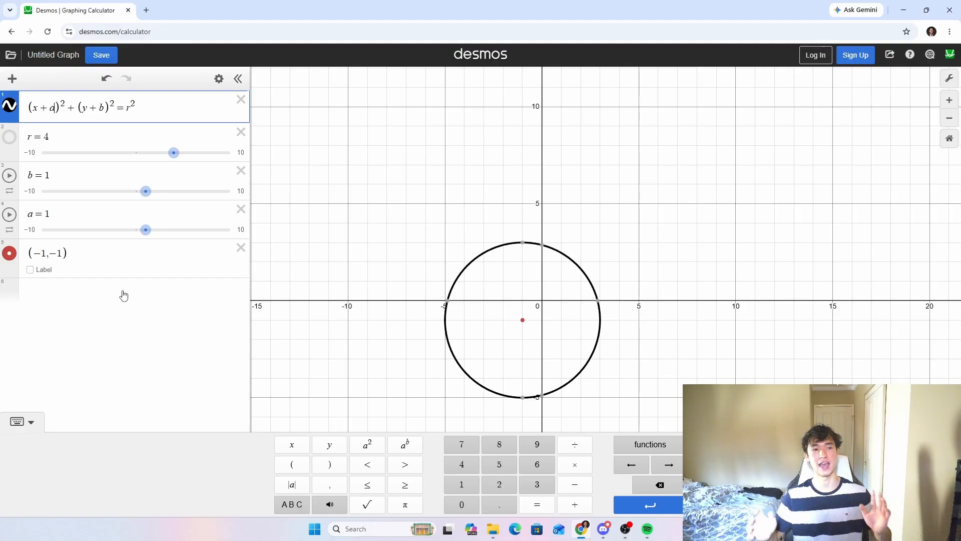
{"action": "left_click", "coordinate": [54, 108]}
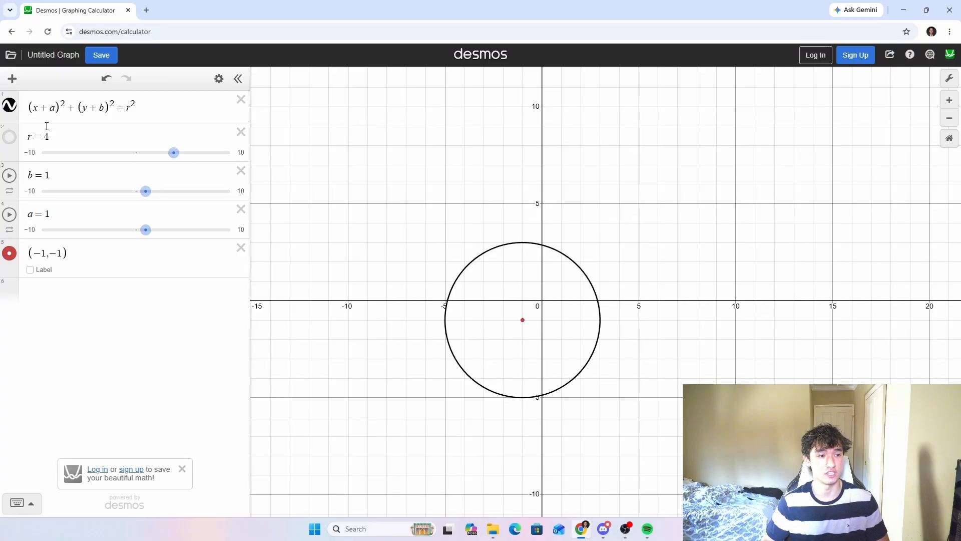
{"action": "left_click", "coordinate": [52, 107]}
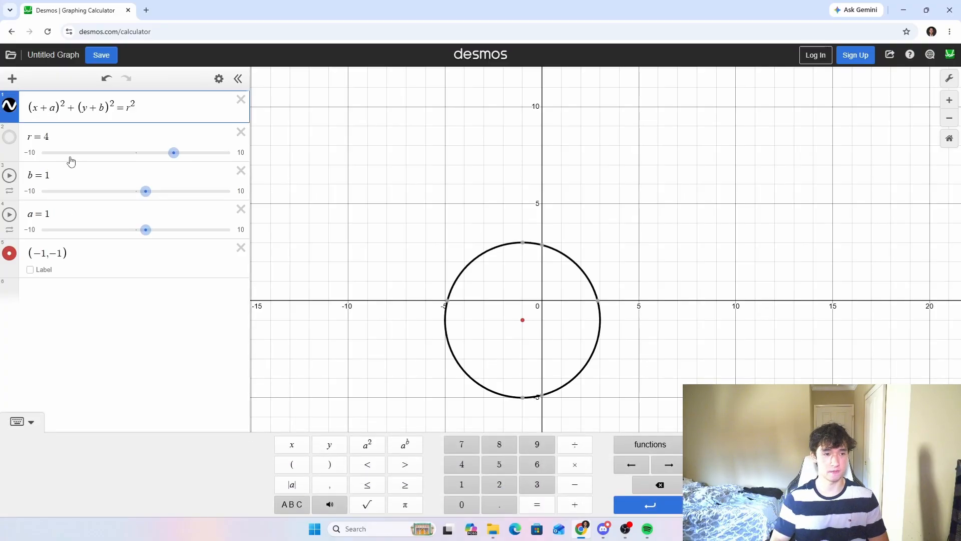
{"action": "key", "text": "BackSpace"}
{"action": "type", "text": "-"}
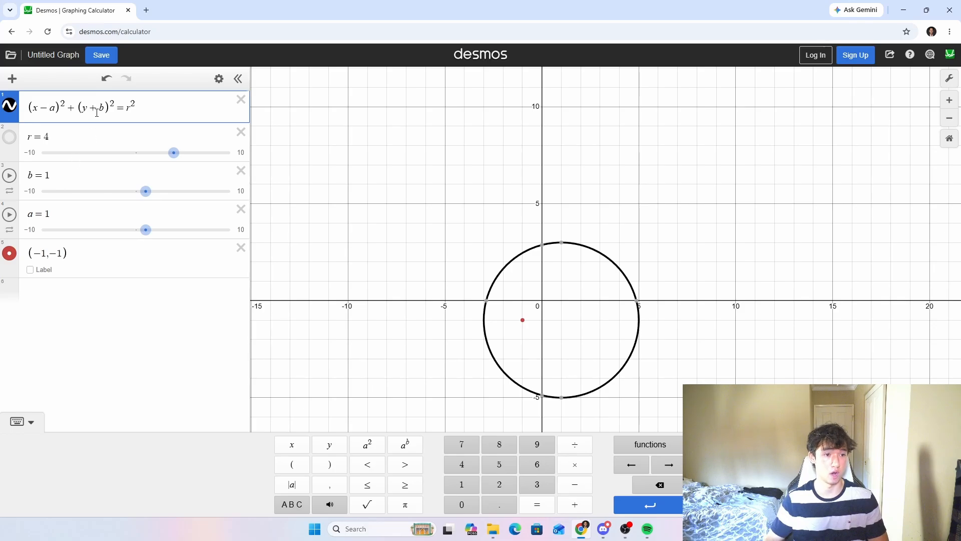
- Change the sign in the second bracket of the circle equation so it reads (y - b)^2
{"action": "left_click", "coordinate": [95, 107]}
{"action": "key", "text": "BackSpace"}
{"action": "type", "text": "-"}
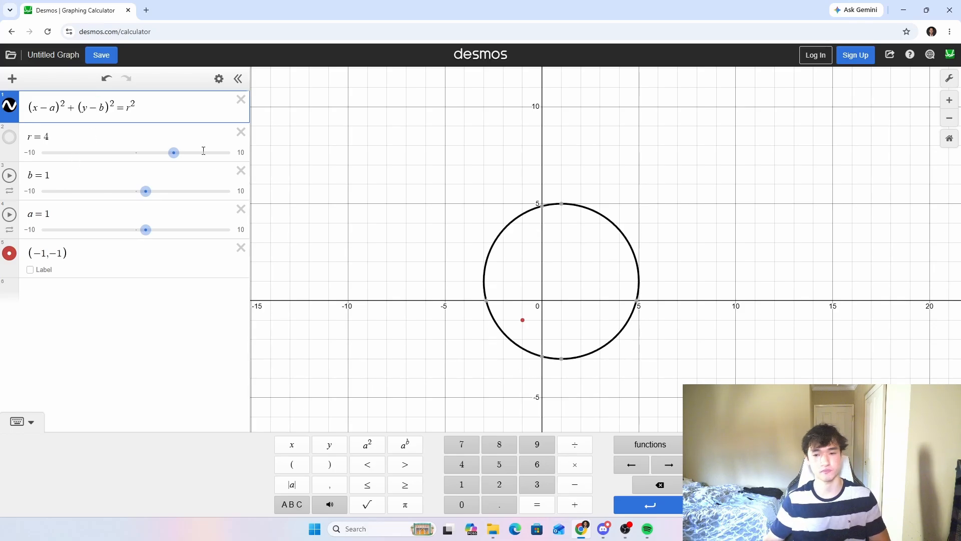
- Remove both minus signs from the plotted point's coordinates so it reads (1, 1)
{"action": "left_click", "coordinate": [41, 253]}
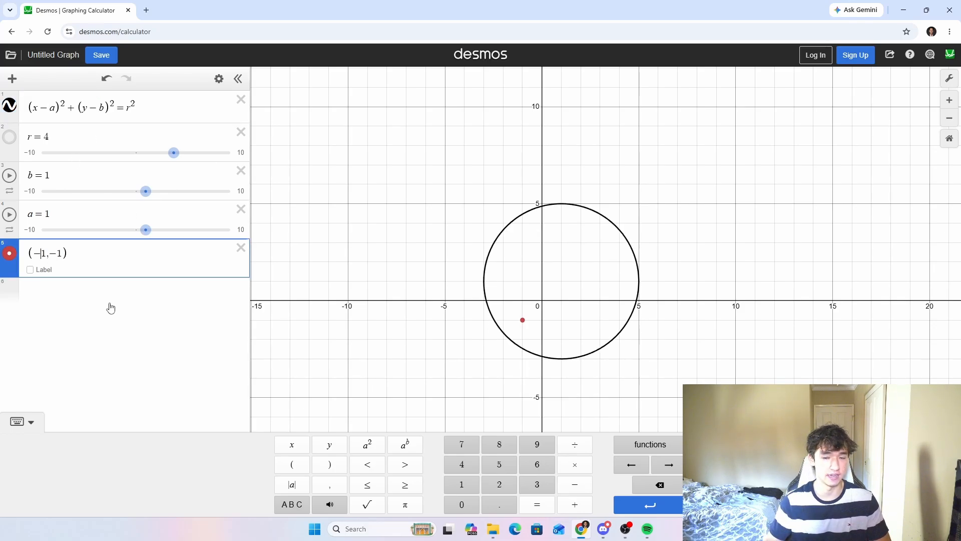
{"action": "key", "text": "BackSpace"}
{"action": "type", "text": "1"}
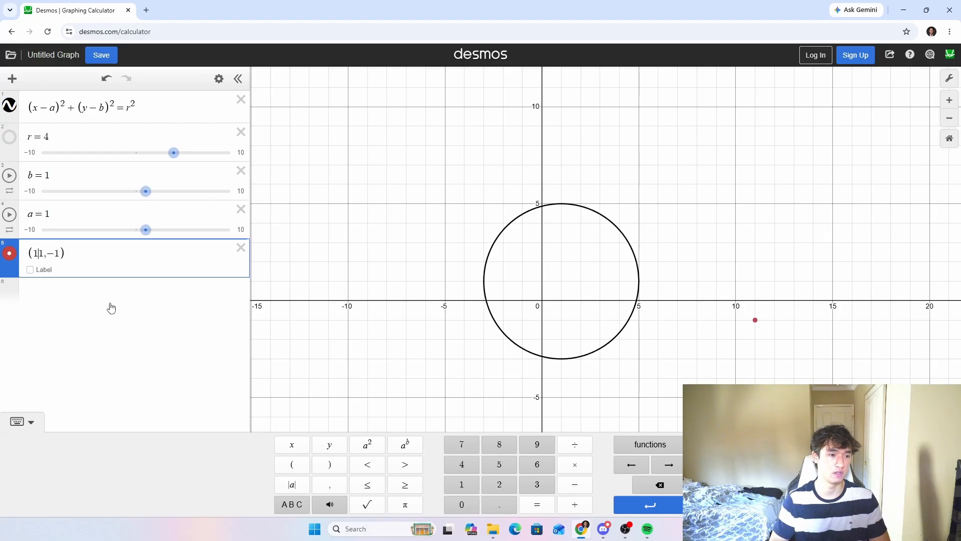
{"action": "key", "text": "BackSpace"}
{"action": "left_click", "coordinate": [51, 256]}
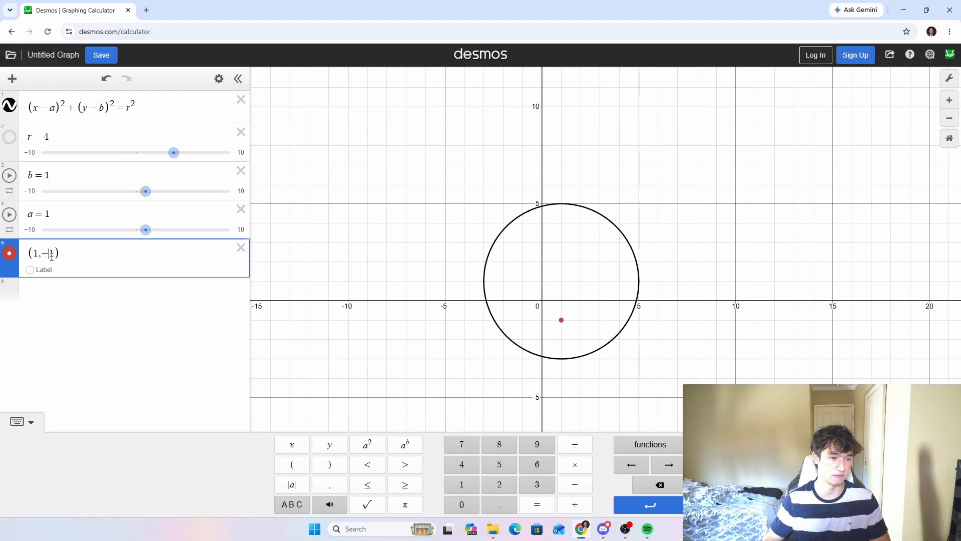
{"action": "key", "text": "BackSpace"}
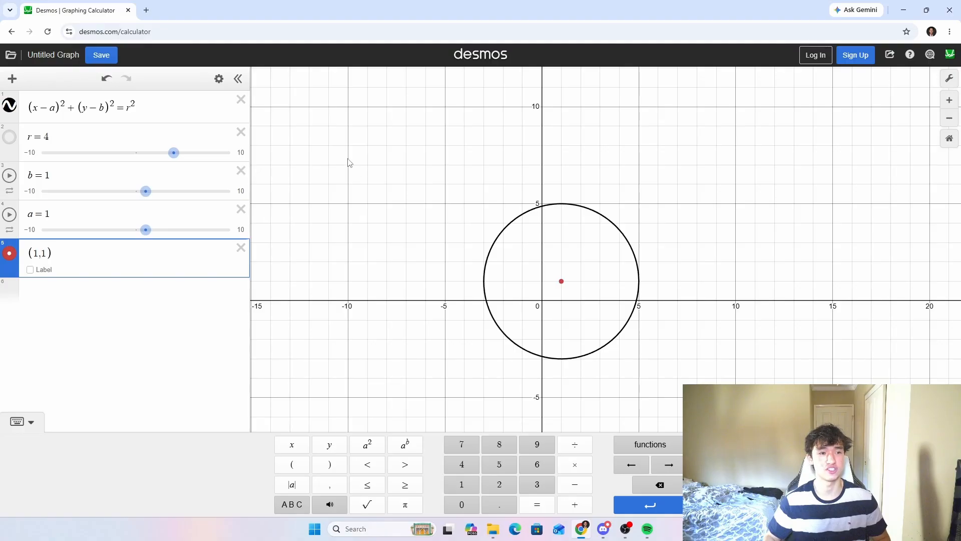
- Delete the circle equation, its three sliders and the plotted point from the expression list
{"action": "left_click", "coordinate": [237, 103]}
{"action": "left_click", "coordinate": [237, 103]}
{"action": "left_click", "coordinate": [237, 103]}
{"action": "left_click", "coordinate": [237, 103]}
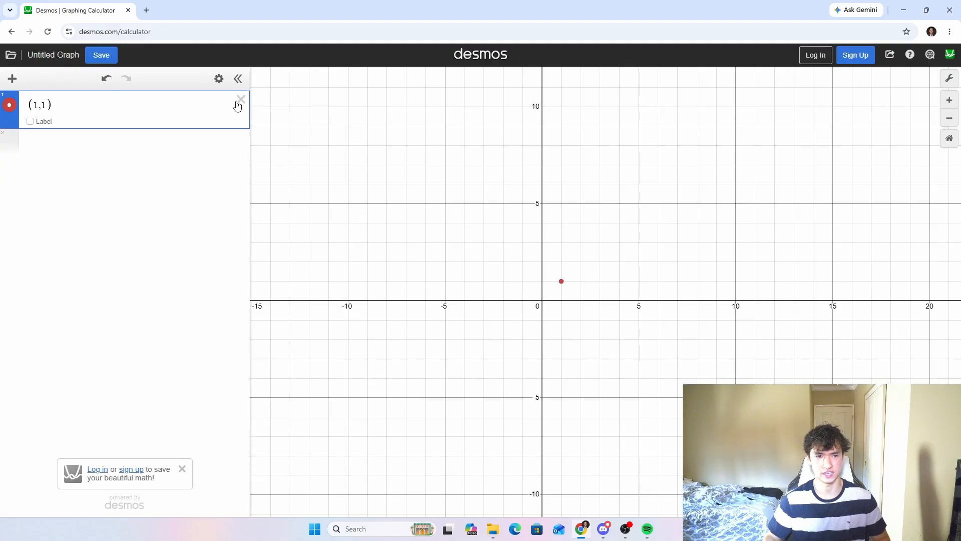
{"action": "left_click", "coordinate": [238, 103]}
- Plot the parabola (x - 2)^2 + 5 and display the coordinates of its vertex
{"action": "left_click", "coordinate": [164, 105]}
{"action": "type", "text": "("}
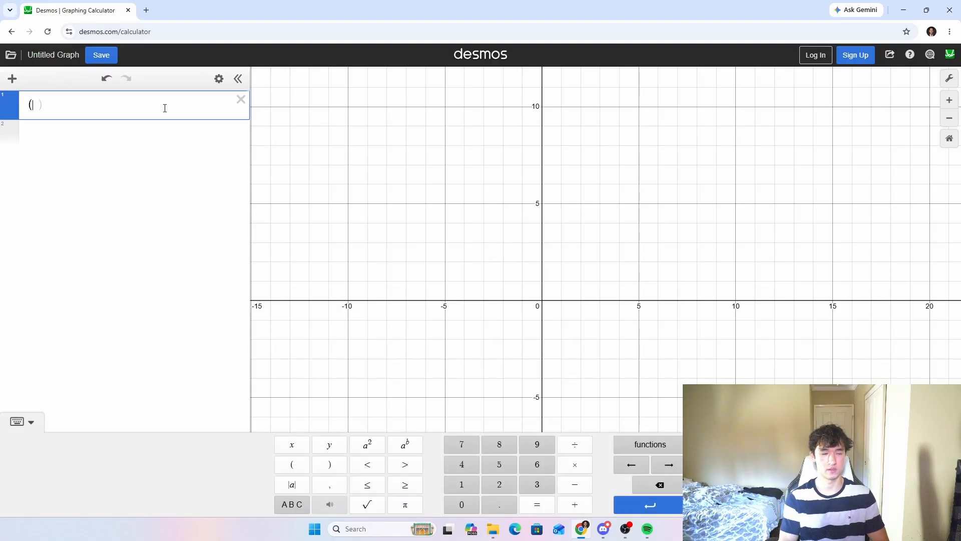
{"action": "type", "text": "x-2)"}
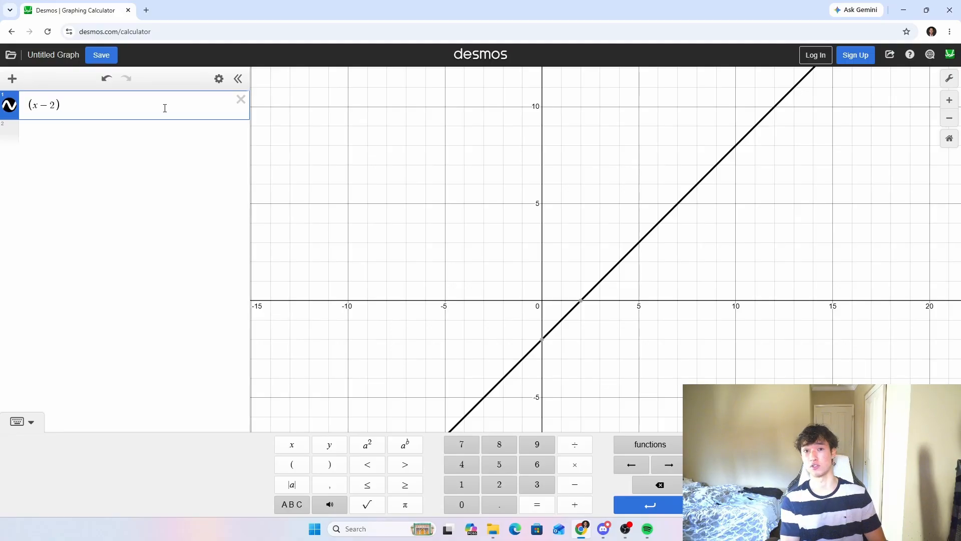
{"action": "type", "text": "^2"}
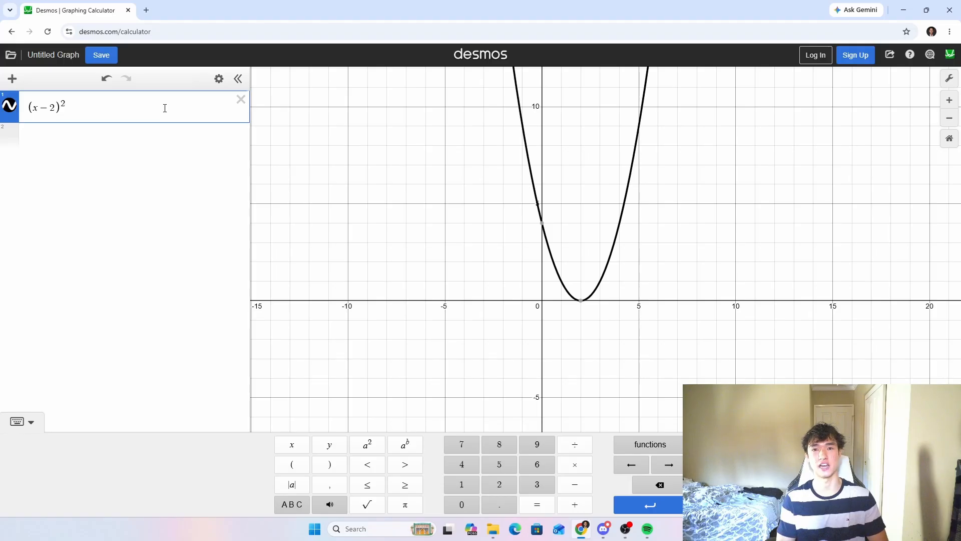
{"action": "type", "text": "+5"}
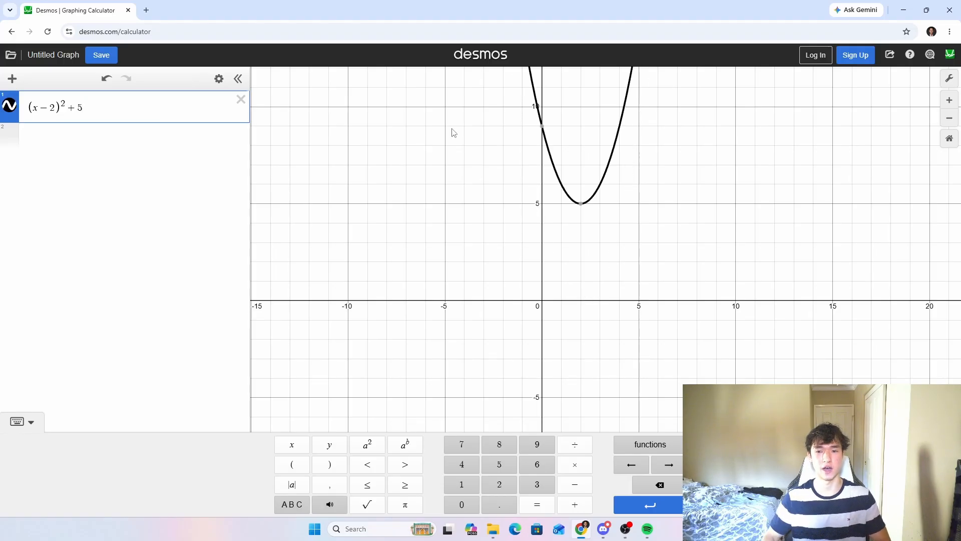
{"action": "left_click", "coordinate": [574, 213]}
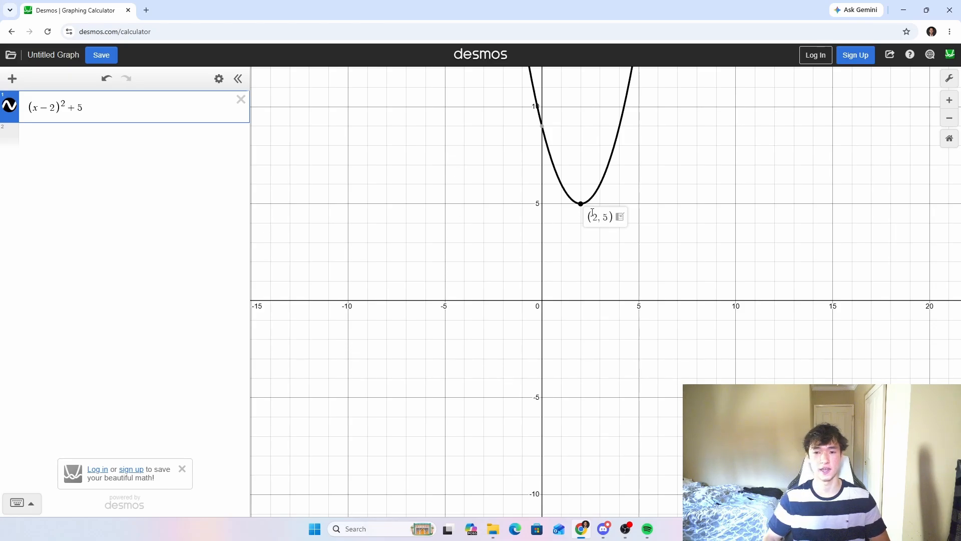
- Change the sign inside the parabola's bracket so it reads (x + 2)^2 + 5 and display its vertex coordinates
{"action": "left_click", "coordinate": [46, 110]}
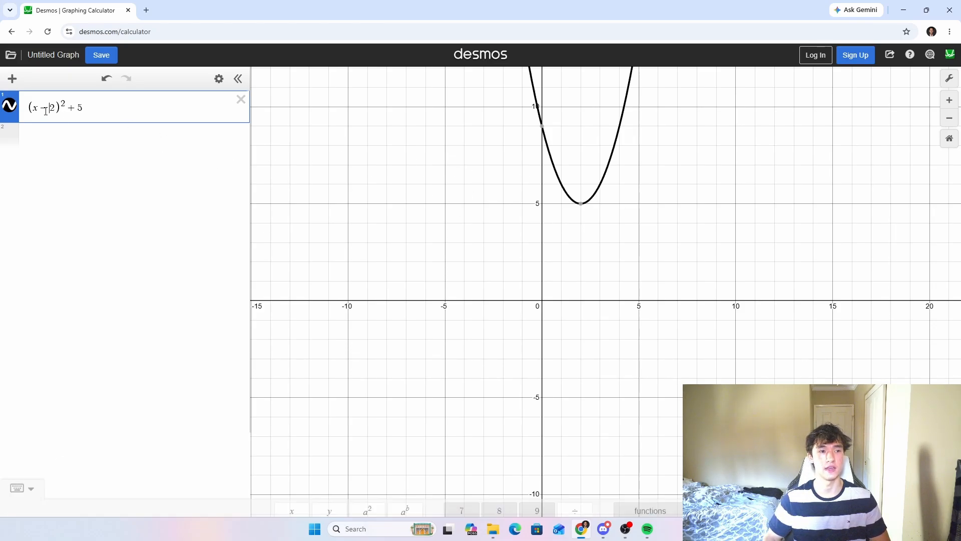
{"action": "key", "text": "BackSpace"}
{"action": "type", "text": "+"}
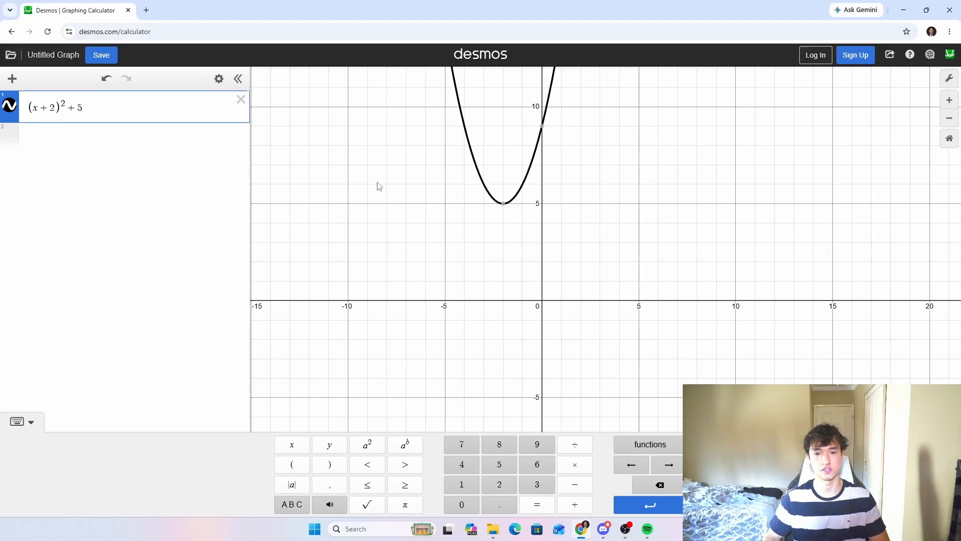
{"action": "left_click", "coordinate": [503, 202]}
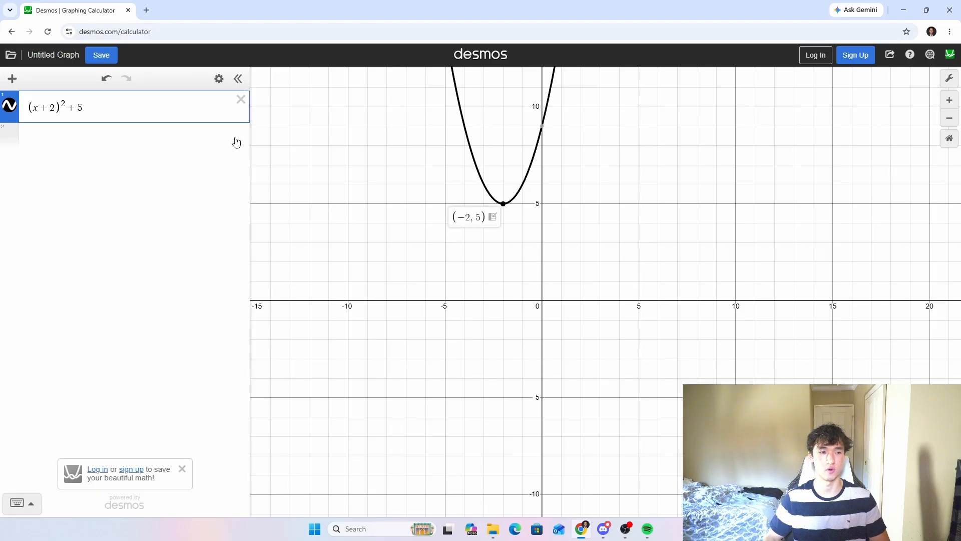
- Change the parabola's constant term to -5 and display the coordinates of the vertex
{"action": "left_click", "coordinate": [79, 111]}
{"action": "key", "text": "BackSpace"}
{"action": "type", "text": "-"}
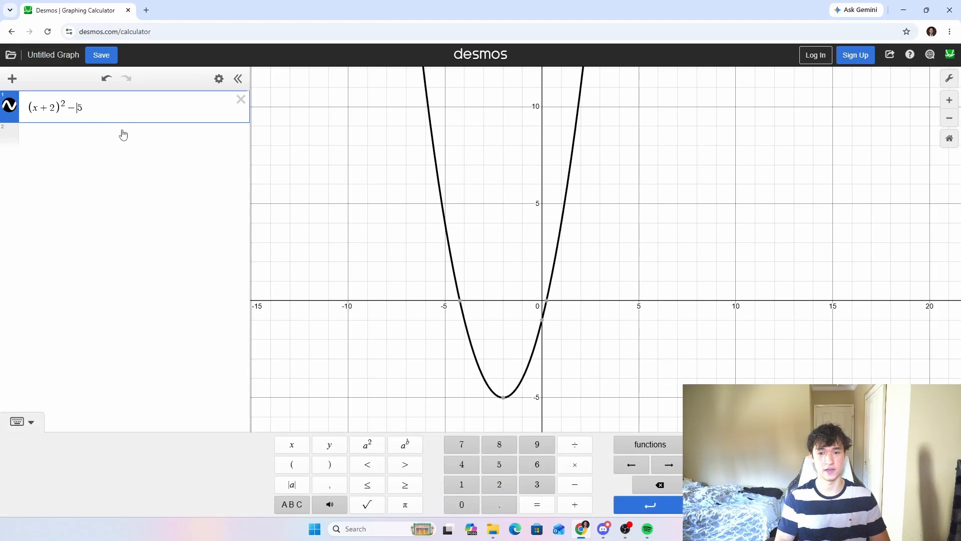
{"action": "left_click", "coordinate": [504, 396]}
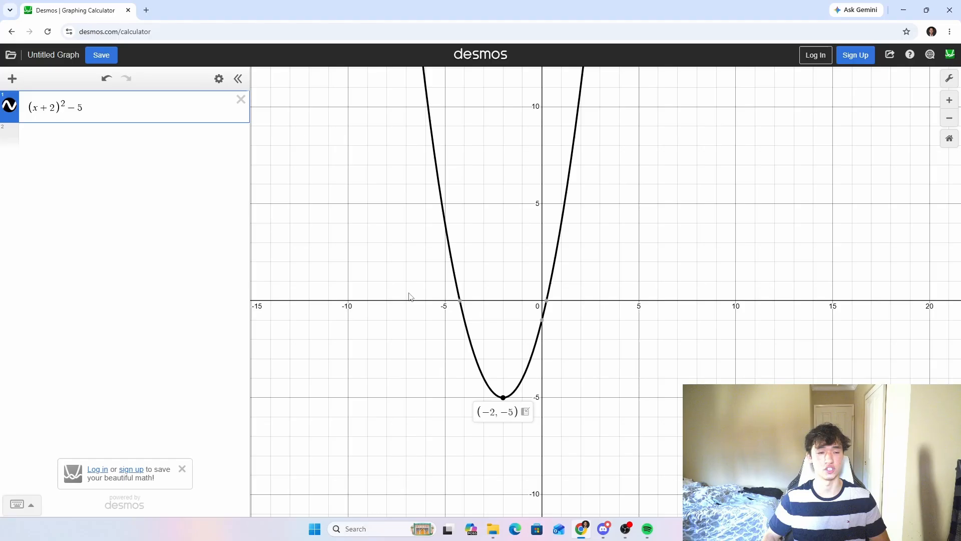
- Set the parabola's constant to +2 and toggle the sign inside the bracket, ending with (x - 2)^2 + 2
{"action": "left_click", "coordinate": [310, 165]}
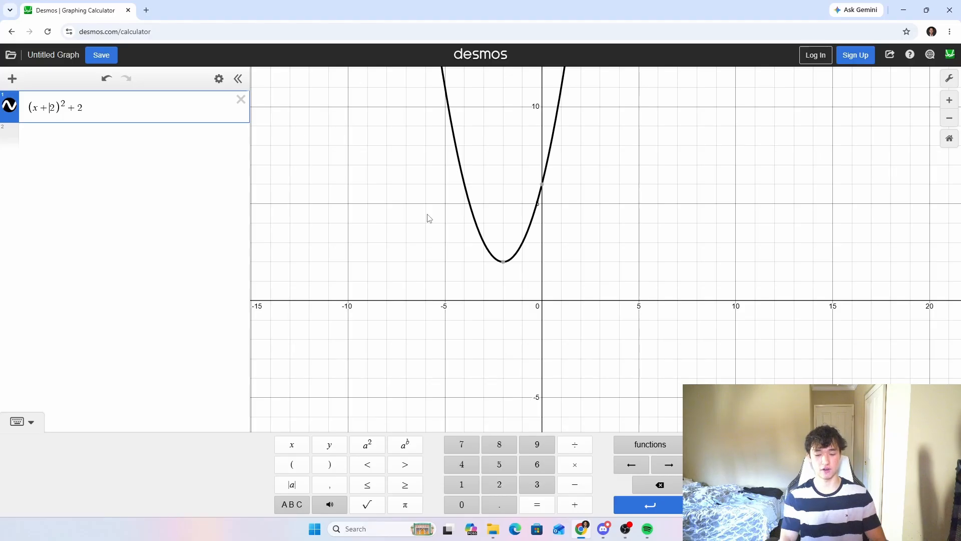
{"action": "key", "text": "BackSpace"}
{"action": "type", "text": "-"}
{"action": "key", "text": "BackSpace"}
{"action": "type", "text": "+"}
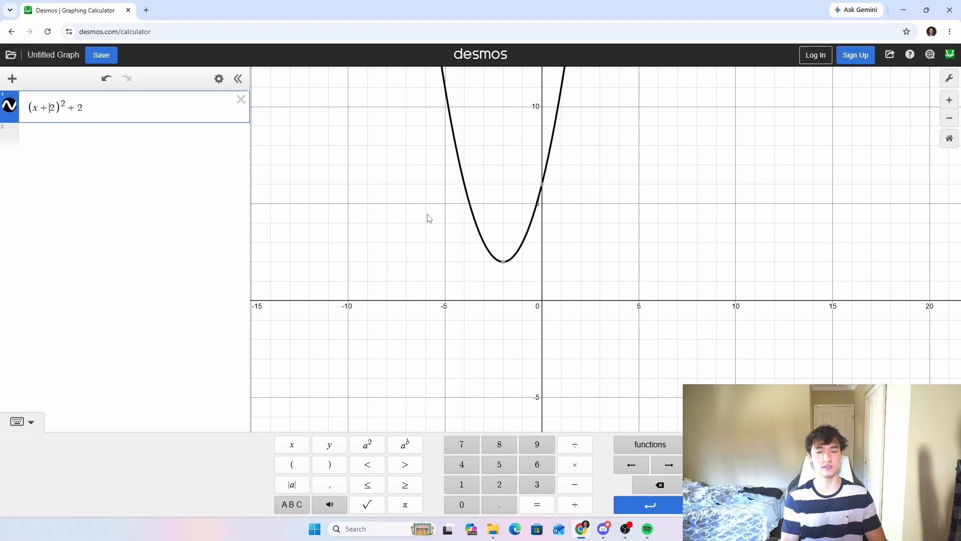
{"action": "key", "text": "BackSpace"}
{"action": "type", "text": "-"}
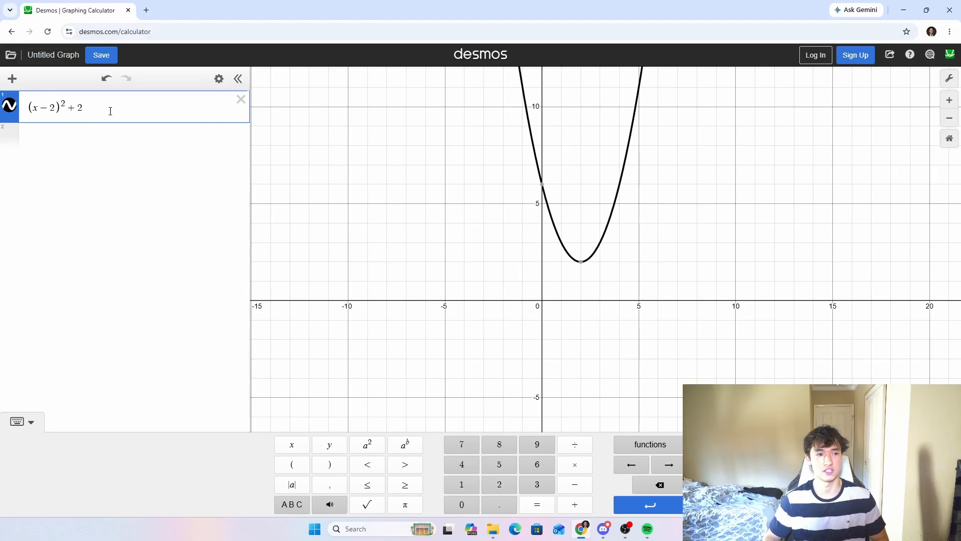
- Replace the parabola's expression with the linear function f(x) = 2x + 4
{"action": "key", "text": "ctrl+a"}
{"action": "key", "text": "BackSpace"}
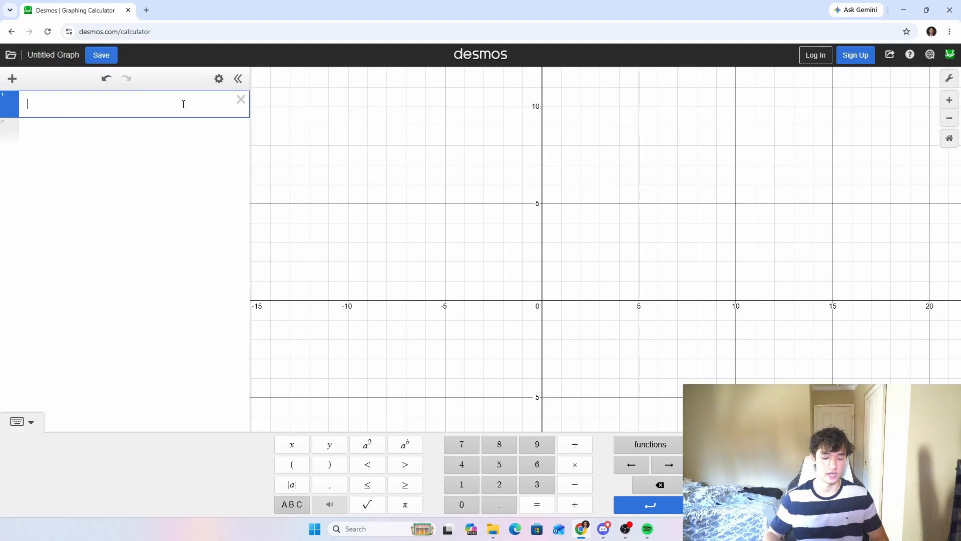
{"action": "type", "text": "f(x)"}
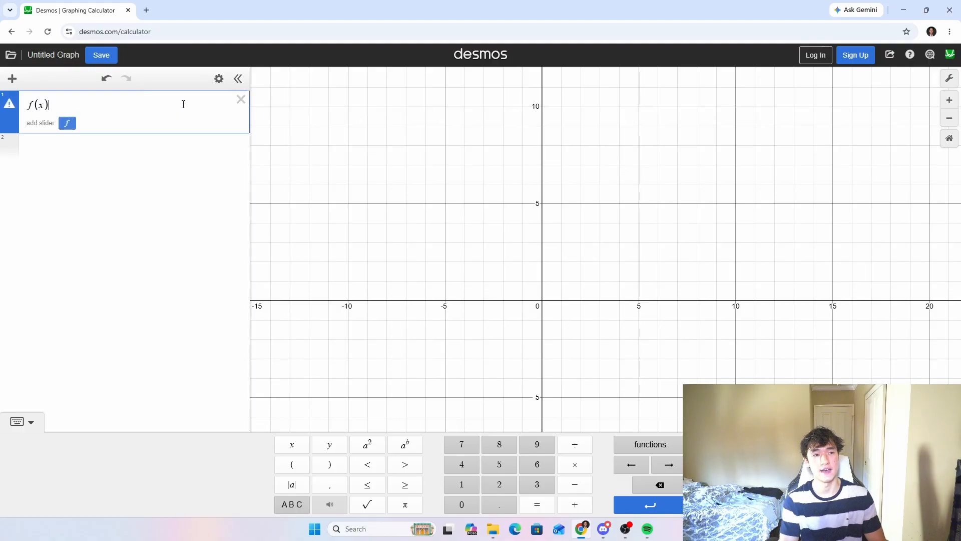
{"action": "type", "text": "=2x+4"}
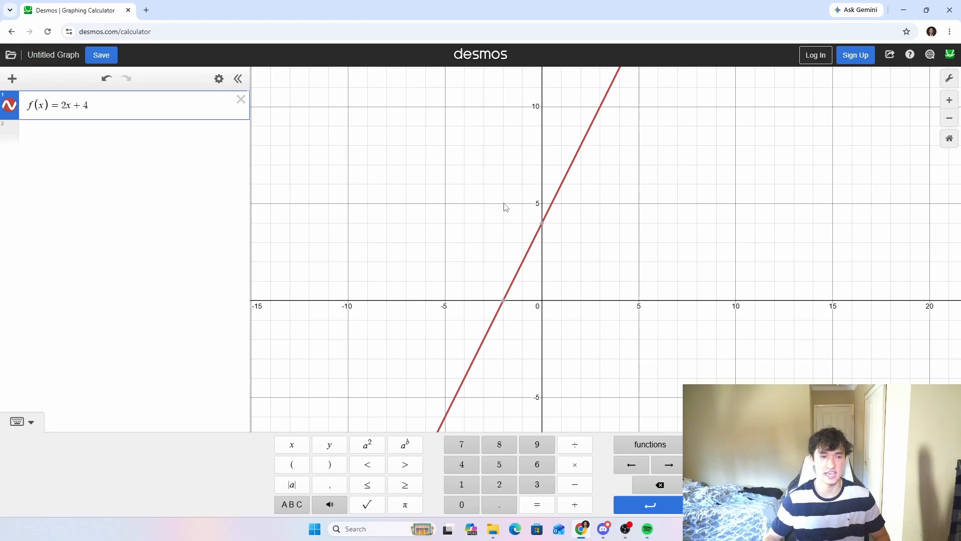
- Strip the f(x) = prefix from the linear function and enter it again in front of 2x + 4
{"action": "key", "text": "BackSpace"}
{"action": "key", "text": "BackSpace"}
{"action": "key", "text": "BackSpace"}
{"action": "key", "text": "BackSpace"}
{"action": "key", "text": "BackSpace"}
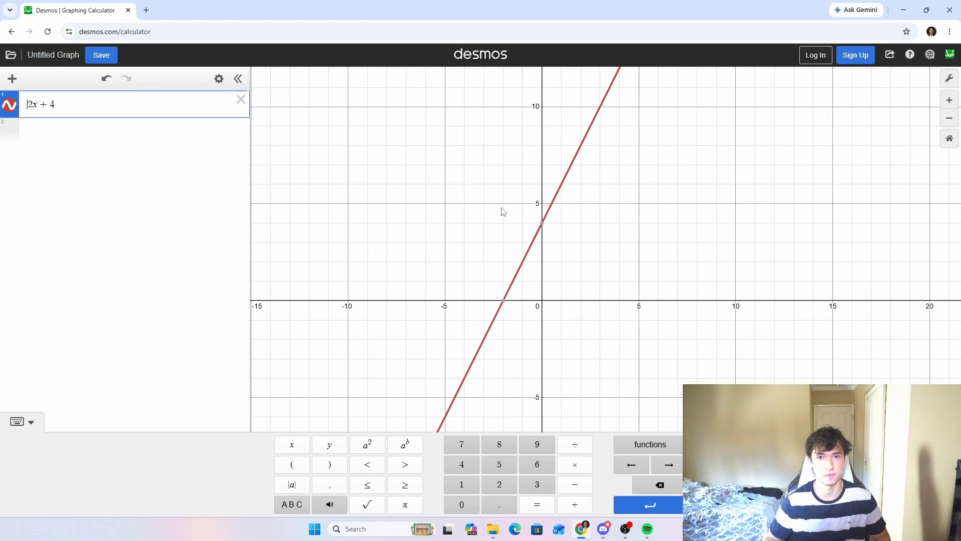
{"action": "type", "text": "f(x"}
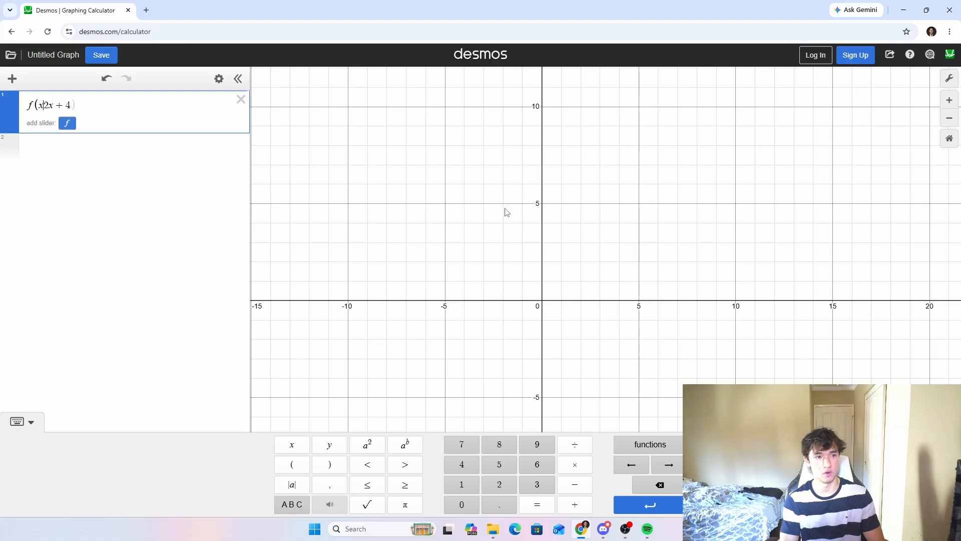
{"action": "type", "text": ")="}
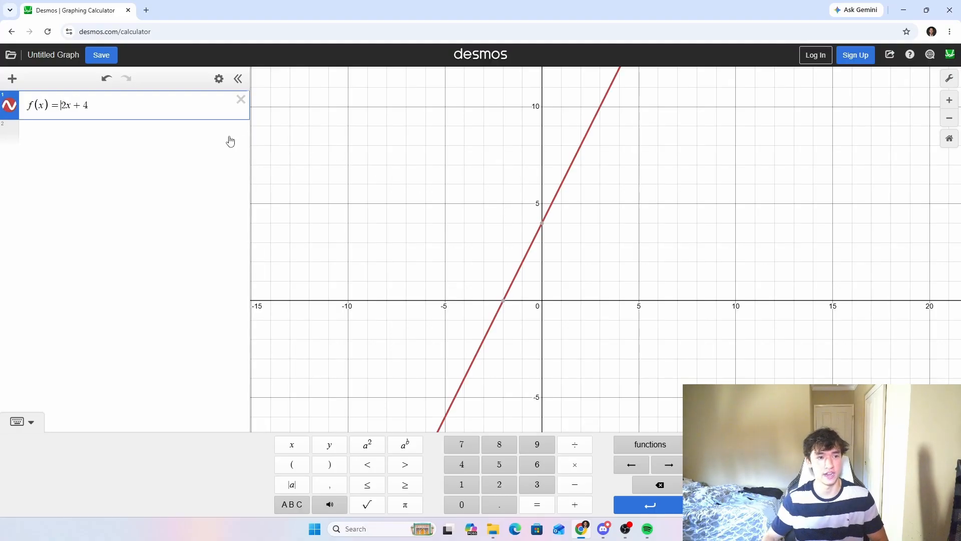
- Evaluate f(4) in a new expression line below the function
{"action": "left_click", "coordinate": [182, 135]}
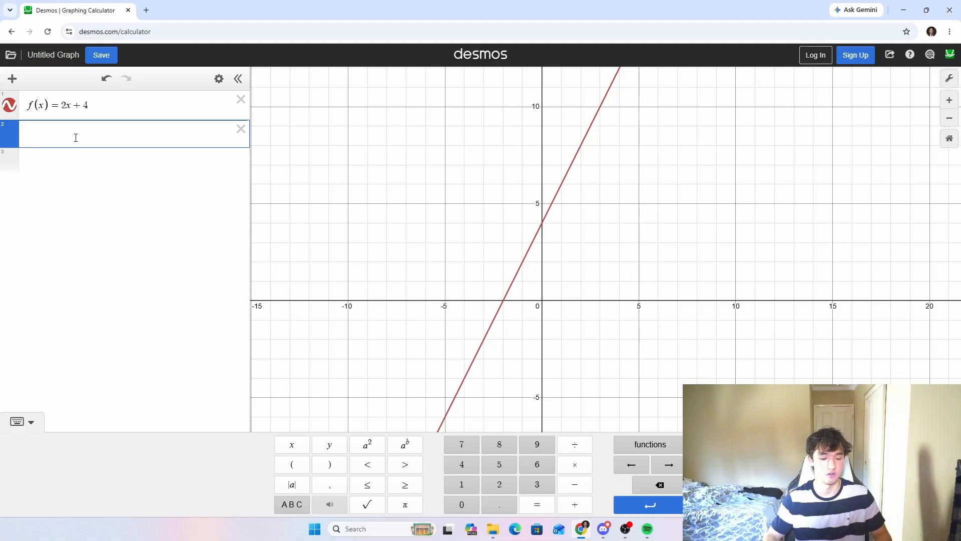
{"action": "type", "text": "f(4"}
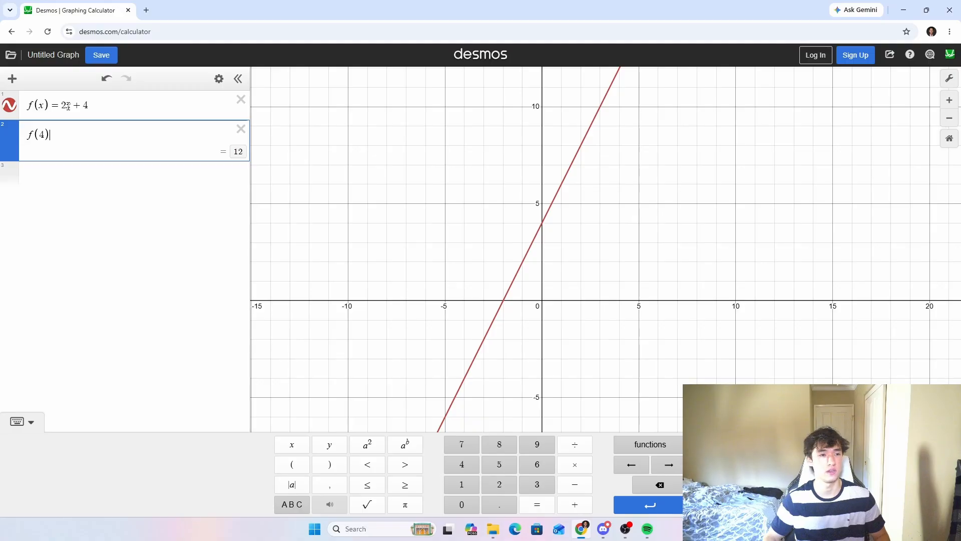
{"action": "left_click", "coordinate": [241, 156]}
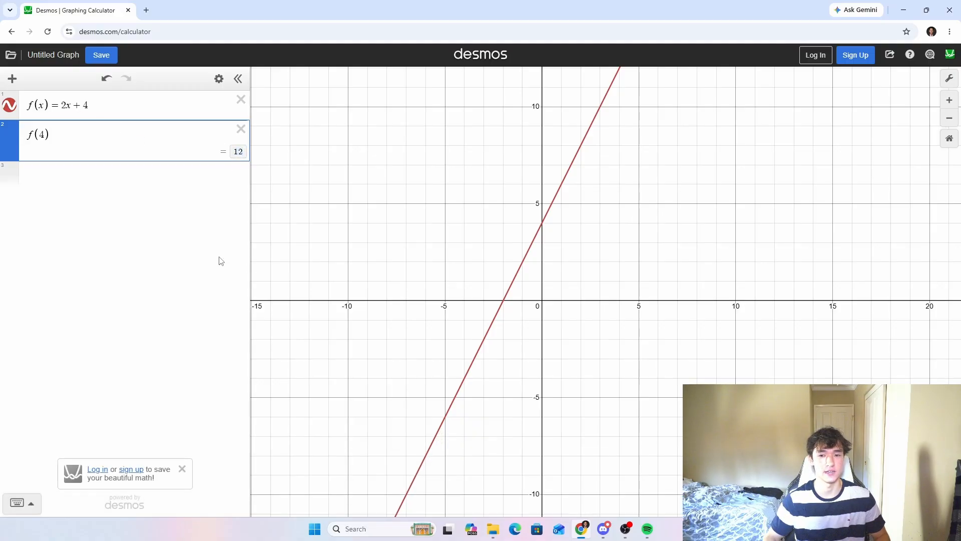
- Delete the f(4) expression and remove the function notation so the line reads only 2x + 4
{"action": "left_click", "coordinate": [241, 129]}
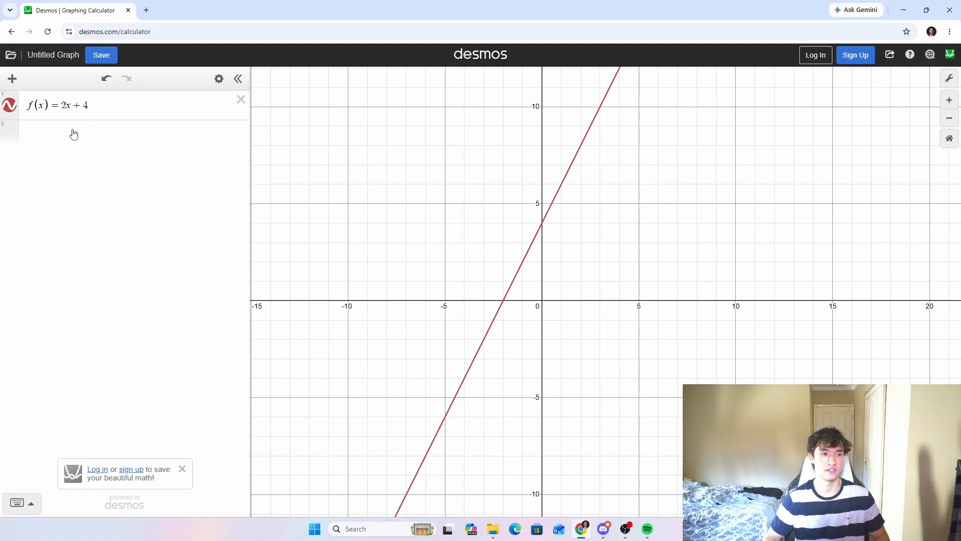
{"action": "left_click", "coordinate": [63, 109]}
{"action": "key", "text": "BackSpace"}
{"action": "key", "text": "BackSpace"}
{"action": "key", "text": "BackSpace"}
{"action": "key", "text": "BackSpace"}
{"action": "key", "text": "BackSpace"}
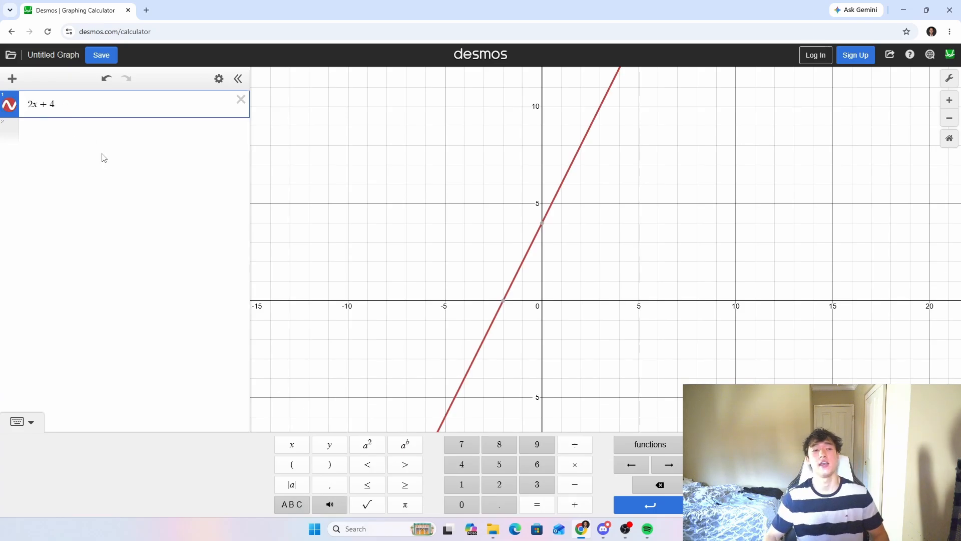
- Plot the vertical line x = 4 and display the coordinates where it crosses the line 2x + 4
{"action": "left_click", "coordinate": [86, 133]}
{"action": "type", "text": "x=4"}
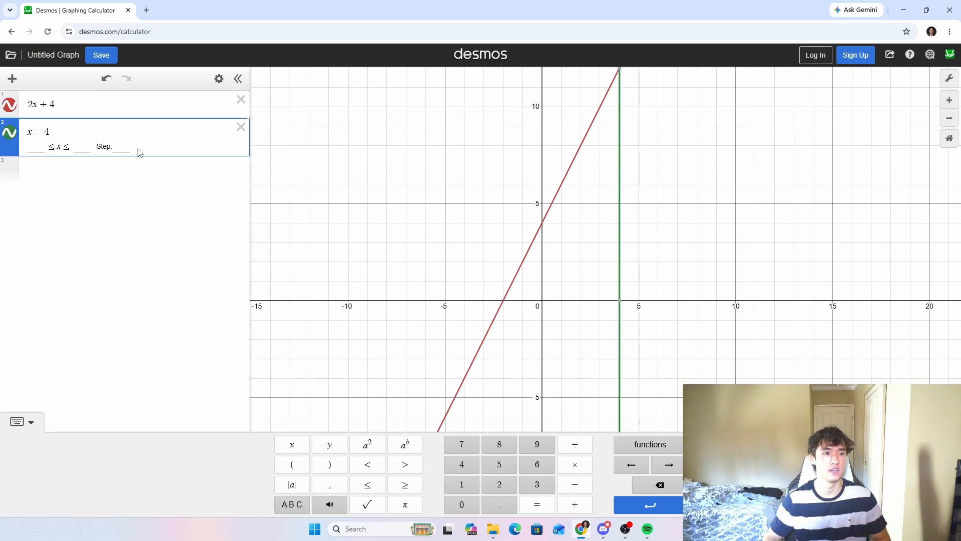
{"action": "left_click_drag", "start_coordinate": [522, 121], "coordinate": [458, 220]}
{"action": "left_click", "coordinate": [556, 167]}
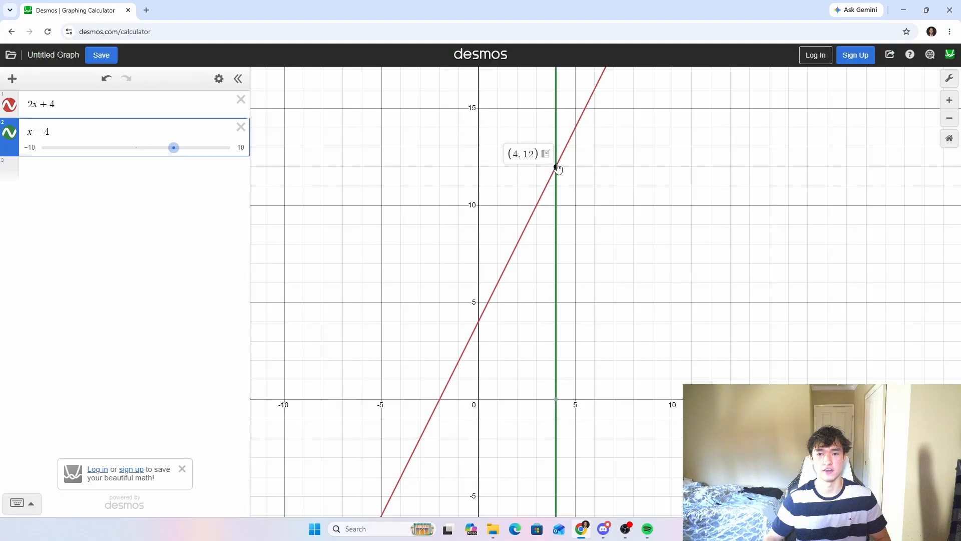
{"action": "left_click", "coordinate": [533, 153]}
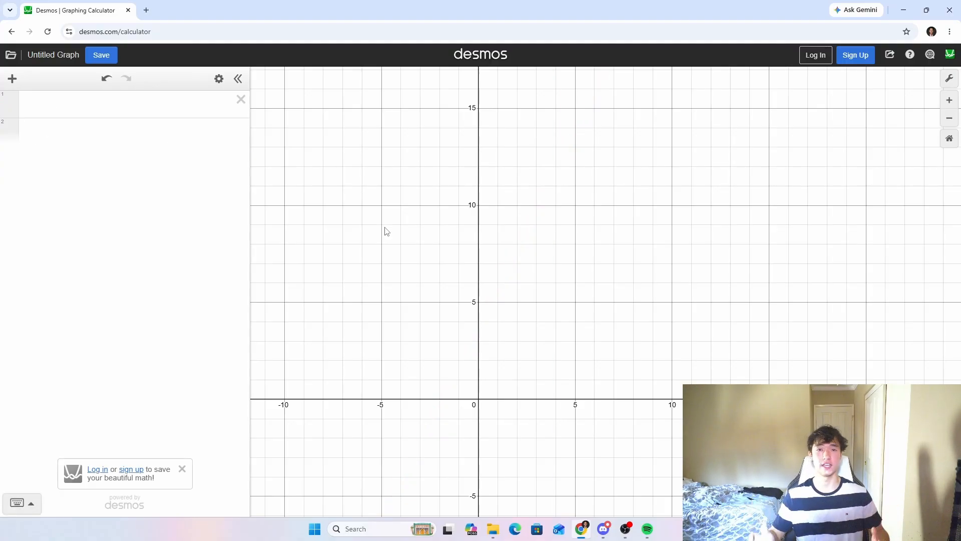
- Insert a table of x and y values with 1 and 2 in its first row
{"action": "left_click", "coordinate": [13, 78]}
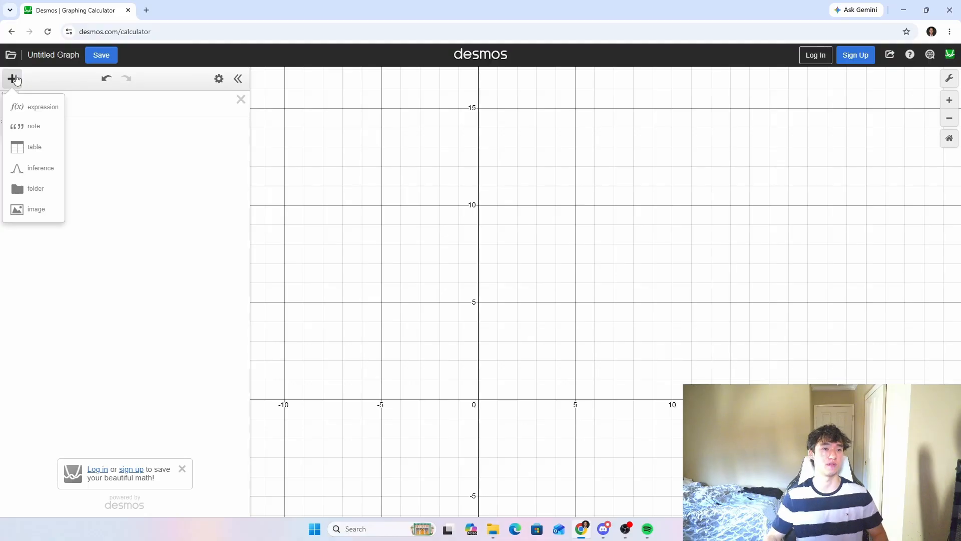
{"action": "left_click", "coordinate": [35, 148]}
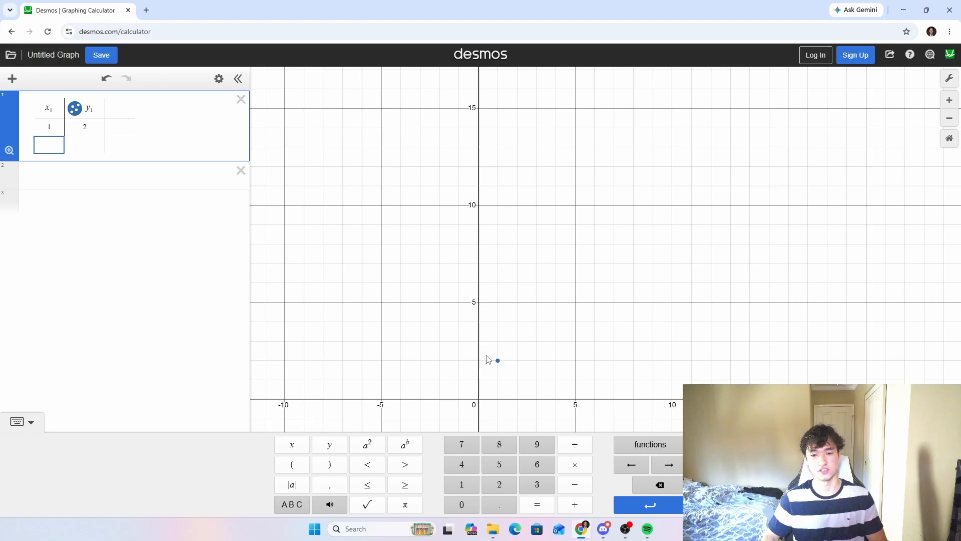
- Add a row with x 3 and y 4 to the table and display both plotted points' coordinates
{"action": "left_click", "coordinate": [499, 360]}
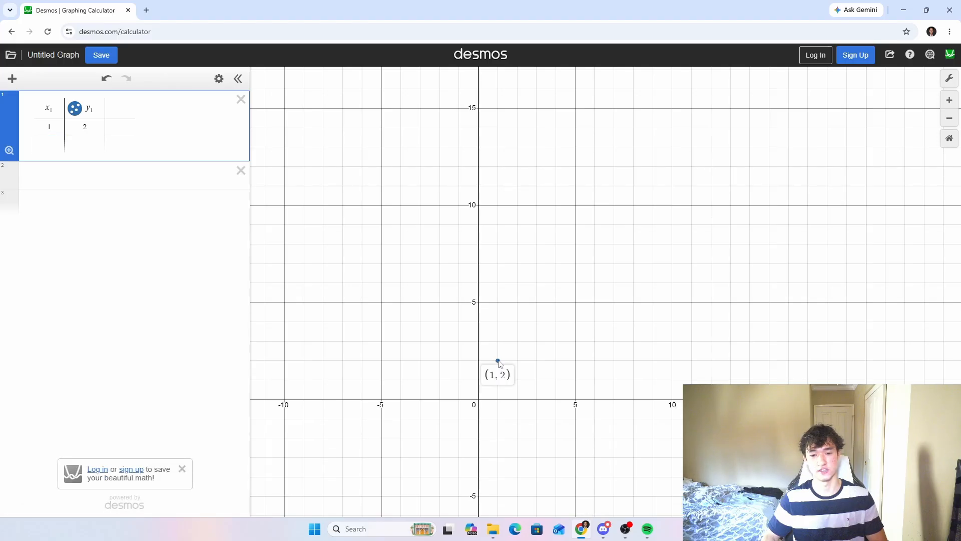
{"action": "left_click", "coordinate": [49, 144]}
{"action": "type", "text": "3"}
{"action": "key", "text": "Tab"}
{"action": "type", "text": "4"}
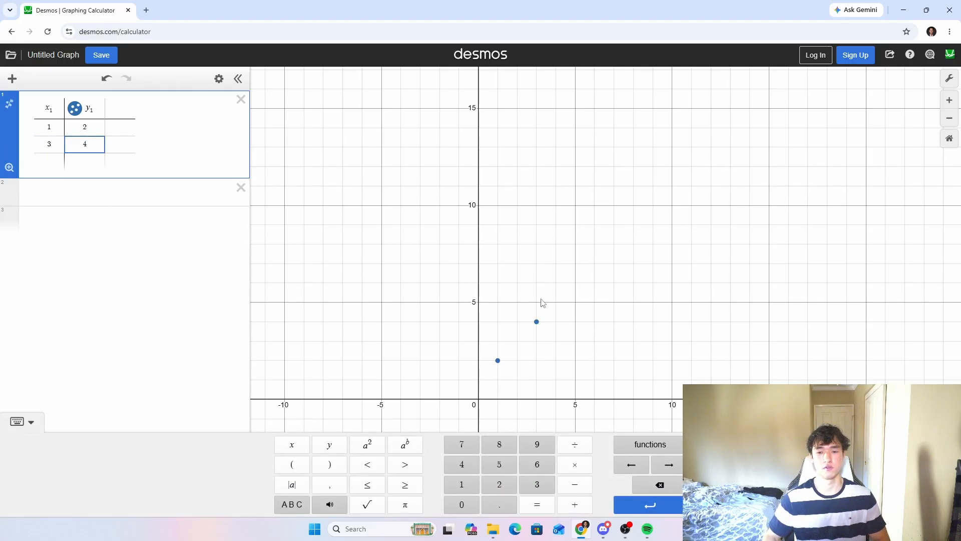
{"action": "left_click", "coordinate": [537, 321]}
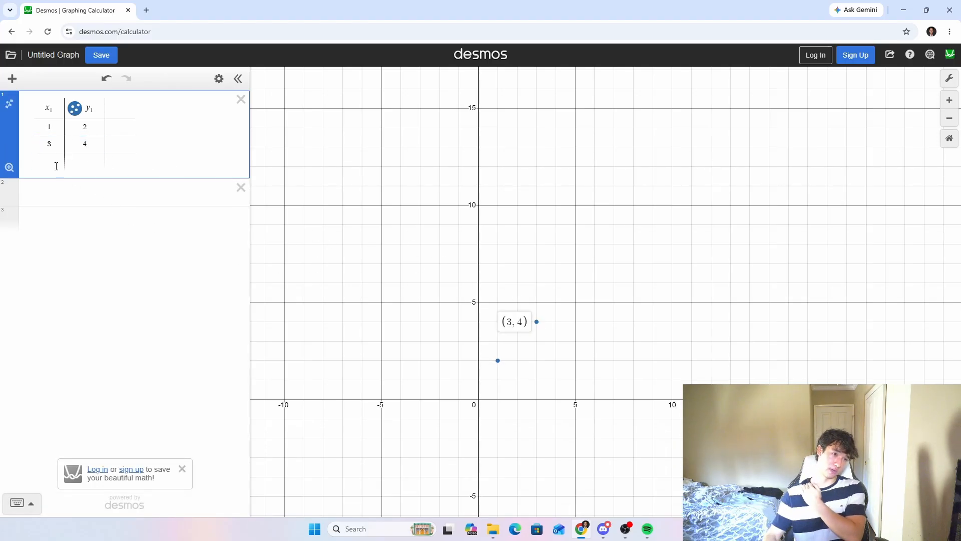
- Add a linear regression to the table's points and display the coordinates of both points on the fitted line
{"action": "left_click", "coordinate": [12, 103]}
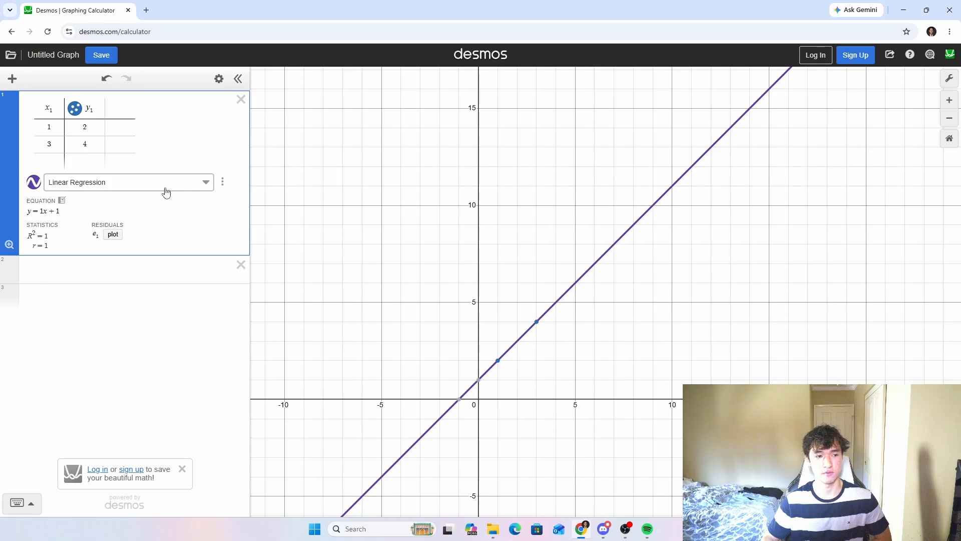
{"action": "left_click_drag", "start_coordinate": [28, 210], "coordinate": [48, 235]}
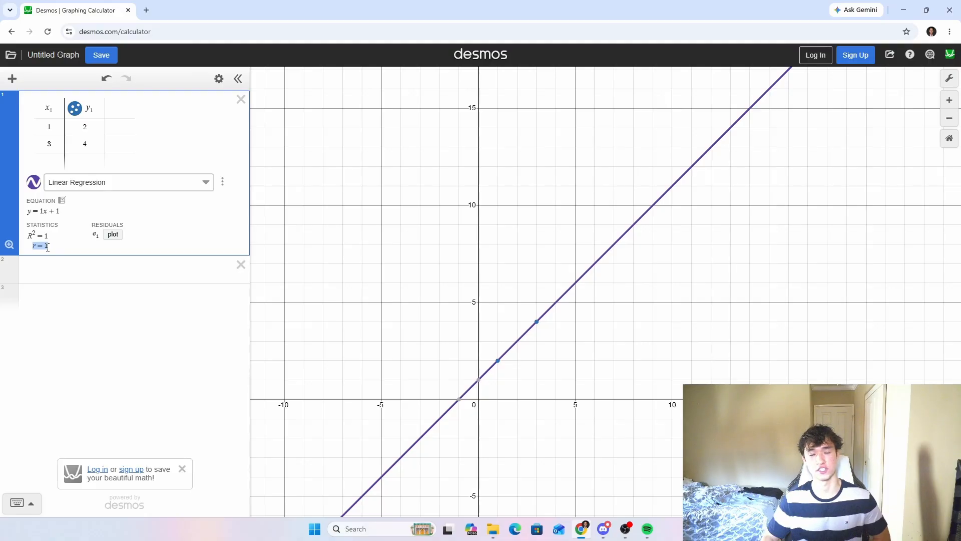
{"action": "left_click", "coordinate": [233, 291]}
{"action": "left_click", "coordinate": [234, 292]}
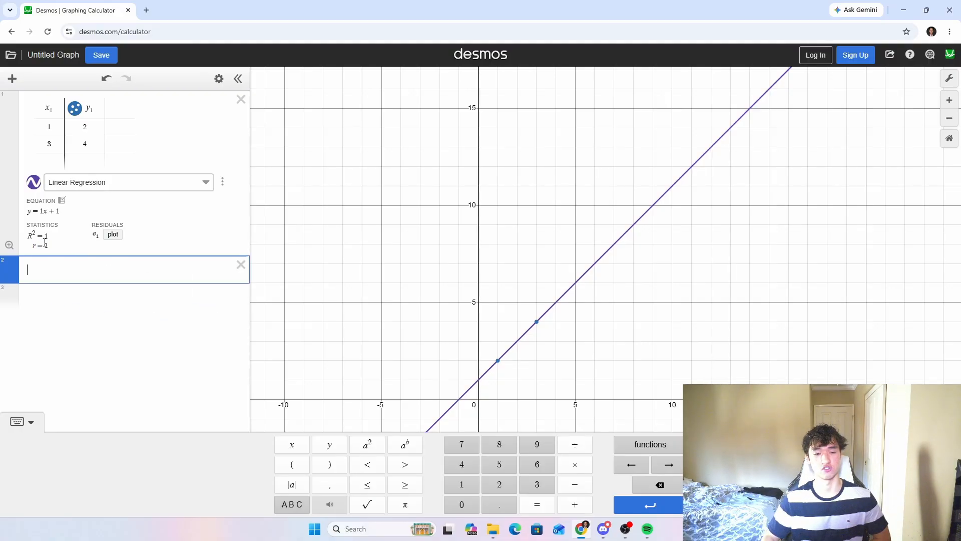
{"action": "left_click", "coordinate": [498, 360]}
{"action": "left_click", "coordinate": [536, 323]}
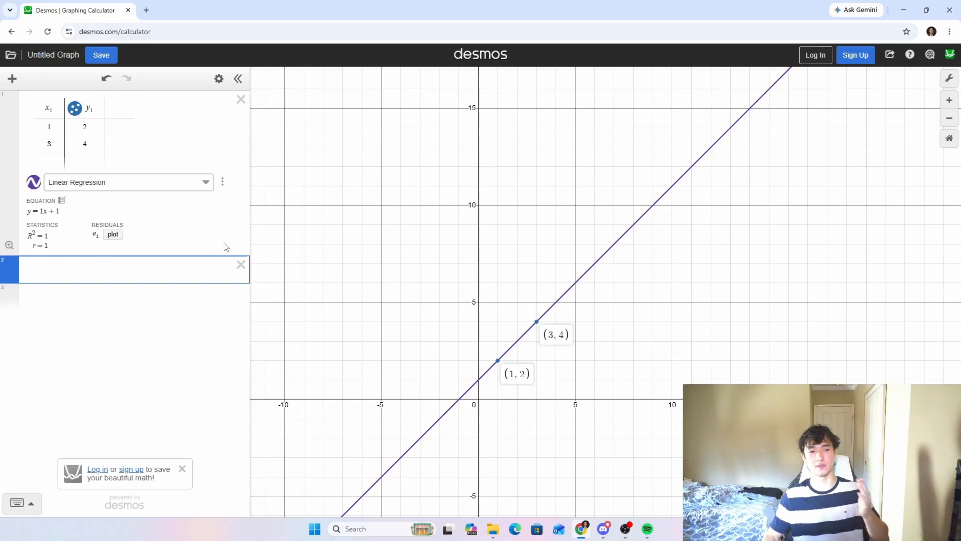
- Add a third table row with x 4 and y 5, and change its y value to 6
{"action": "left_click", "coordinate": [102, 203]}
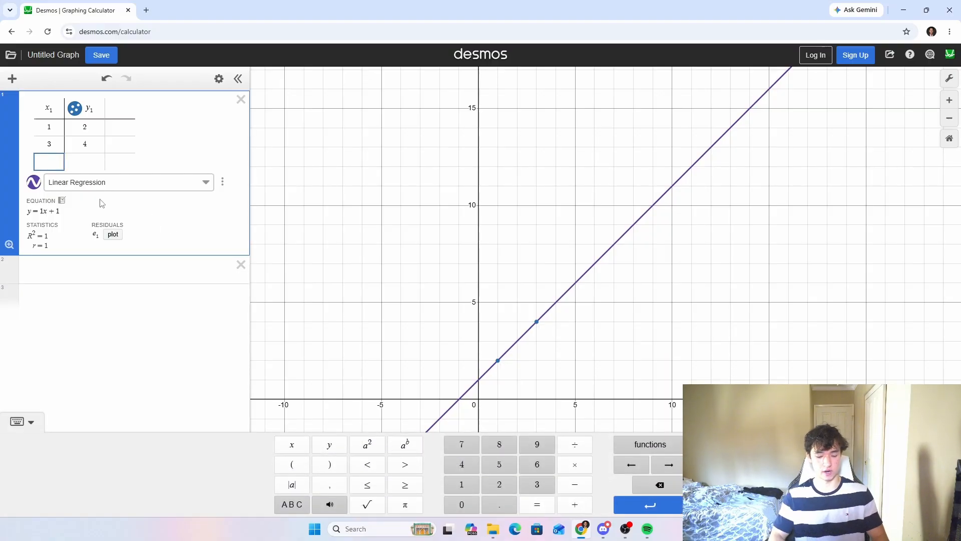
{"action": "type", "text": "4"}
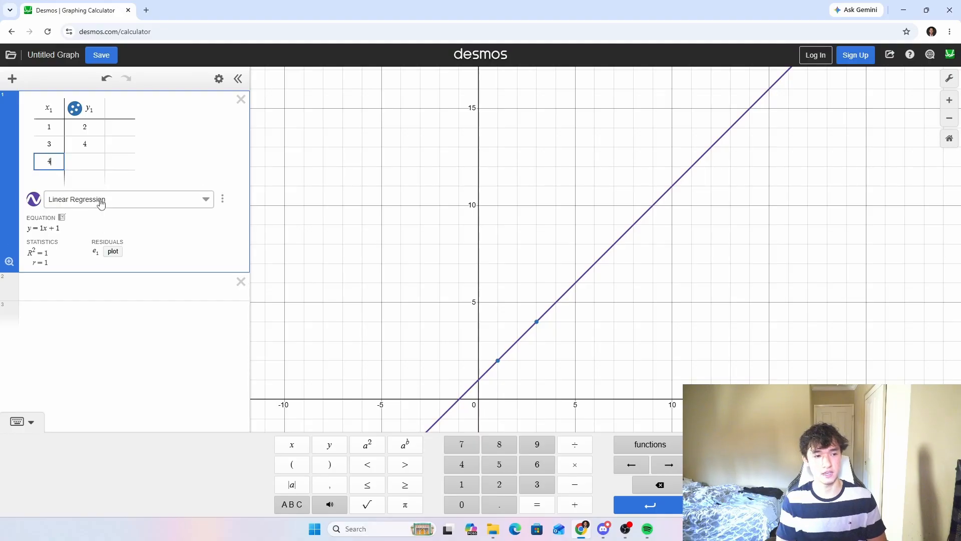
{"action": "left_click", "coordinate": [92, 164]}
{"action": "type", "text": "5"}
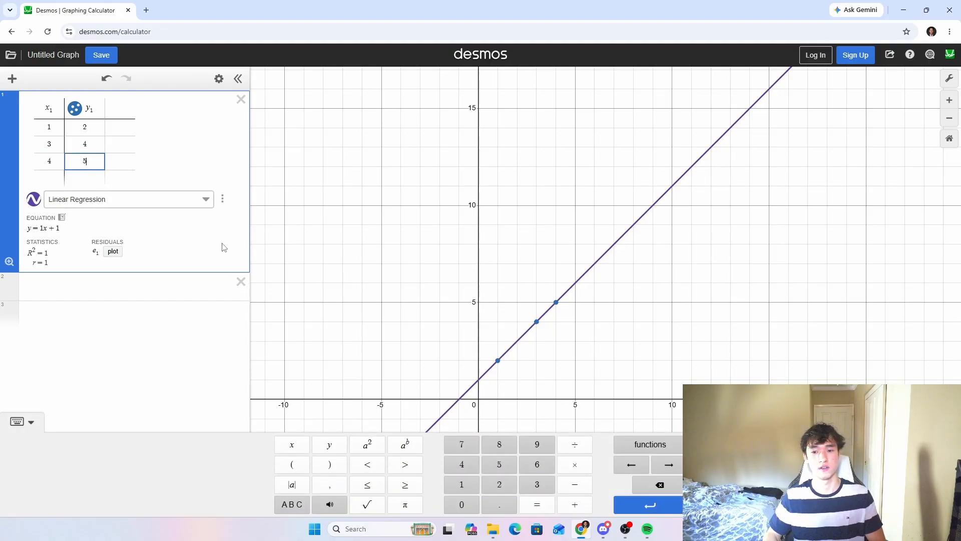
{"action": "key", "text": "BackSpace"}
{"action": "type", "text": "6"}
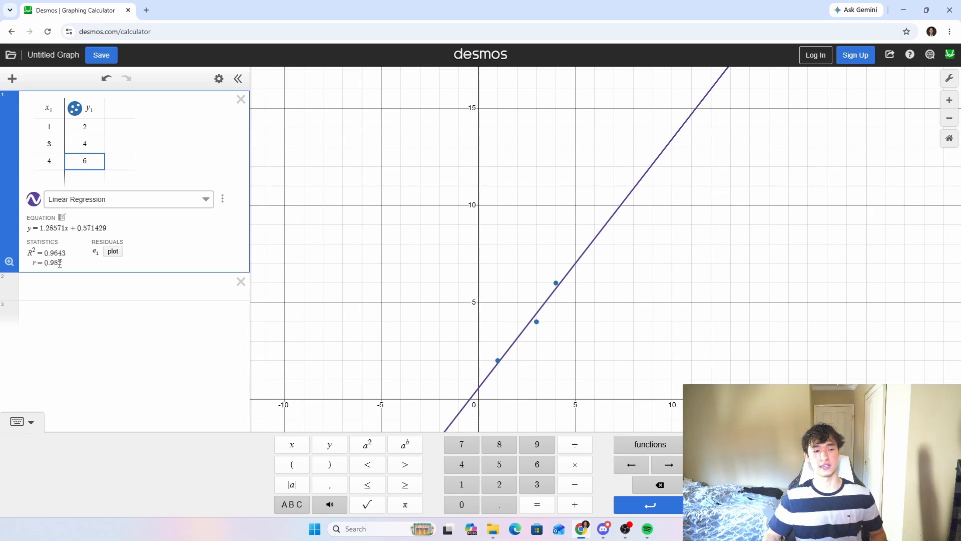
- Display the coordinates of the second and third table points to compare them with the regression line
{"action": "left_click", "coordinate": [536, 322]}
{"action": "left_click", "coordinate": [556, 284]}
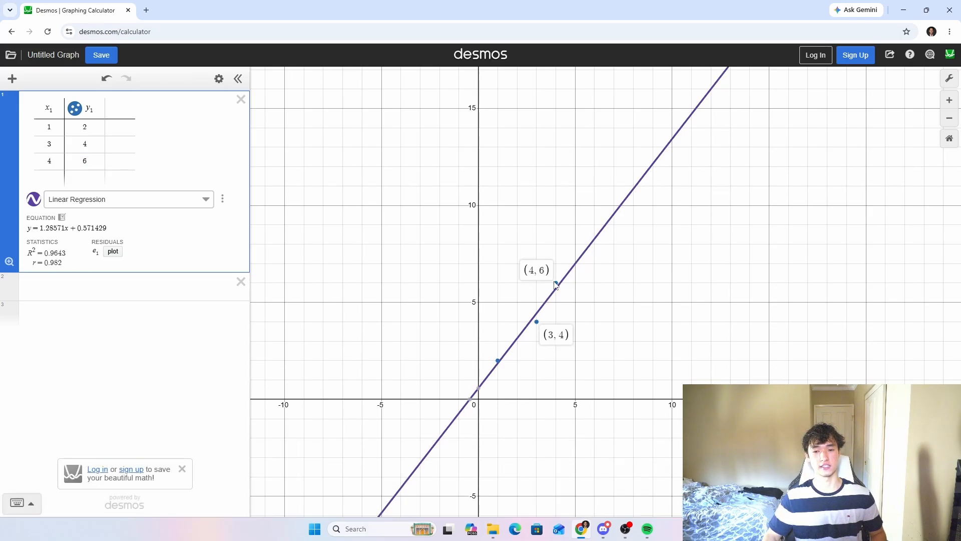
{"action": "left_click_drag", "start_coordinate": [525, 283], "coordinate": [522, 284]}
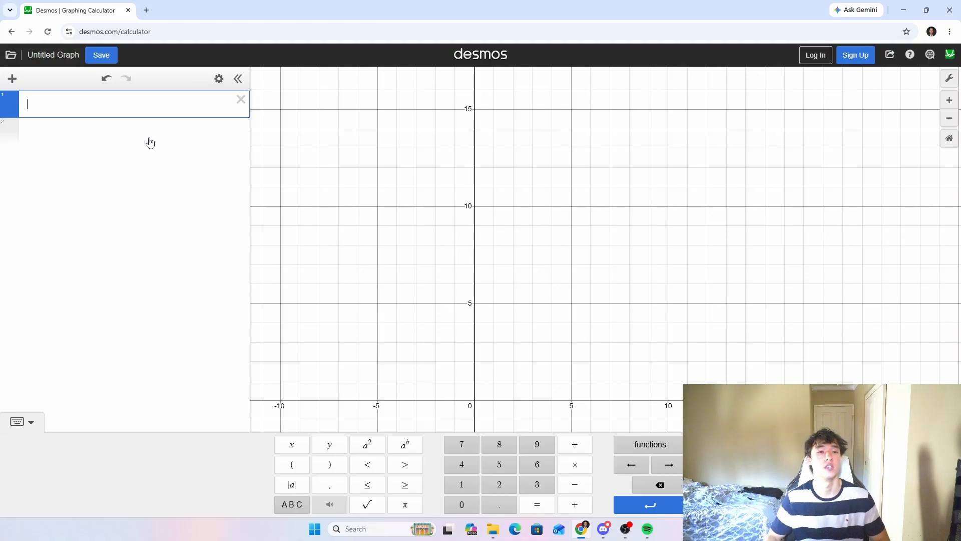
- Insert a new table with the points (1, 2) and (2, 3)
{"action": "left_click", "coordinate": [12, 79]}
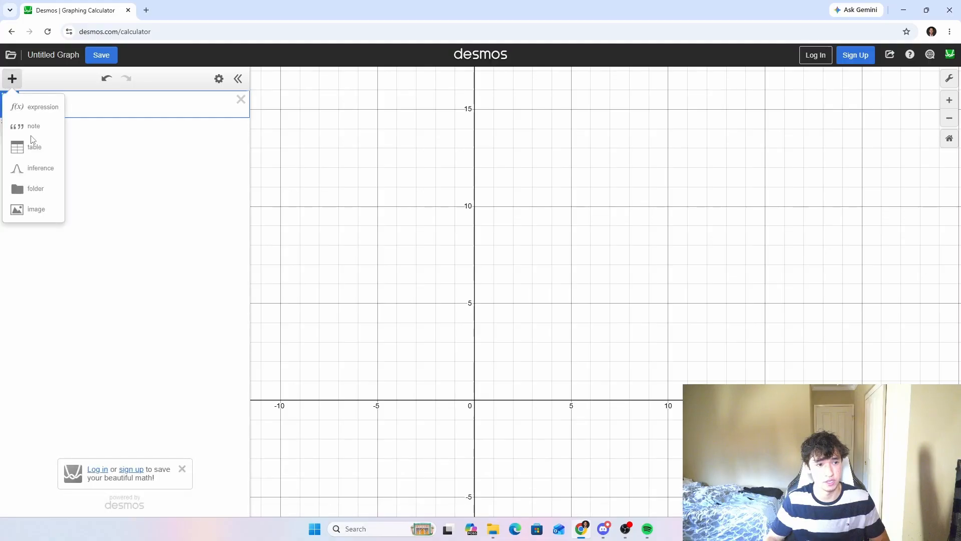
{"action": "left_click", "coordinate": [31, 145]}
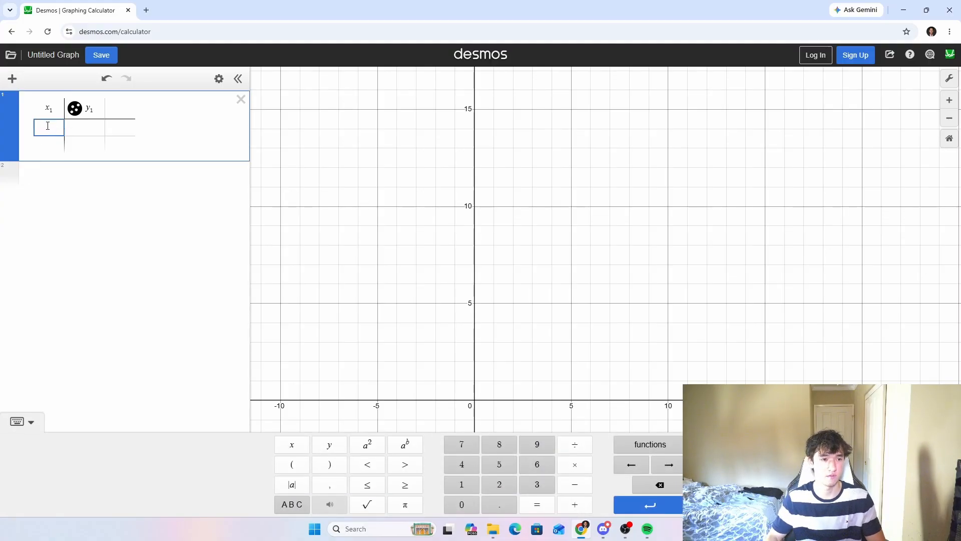
{"action": "type", "text": "1"}
{"action": "left_click", "coordinate": [73, 126]}
{"action": "type", "text": "2"}
{"action": "left_click", "coordinate": [48, 145]}
{"action": "type", "text": "2"}
{"action": "left_click", "coordinate": [84, 145]}
{"action": "type", "text": "3"}
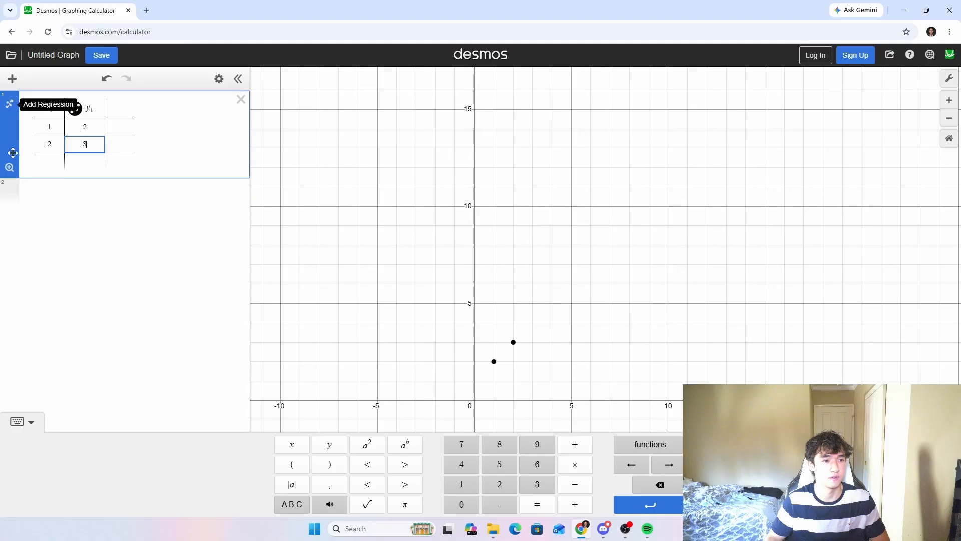
- Enter y₁ in a new expression below the table and rename the table's y column to y₂
{"action": "left_click", "coordinate": [75, 191]}
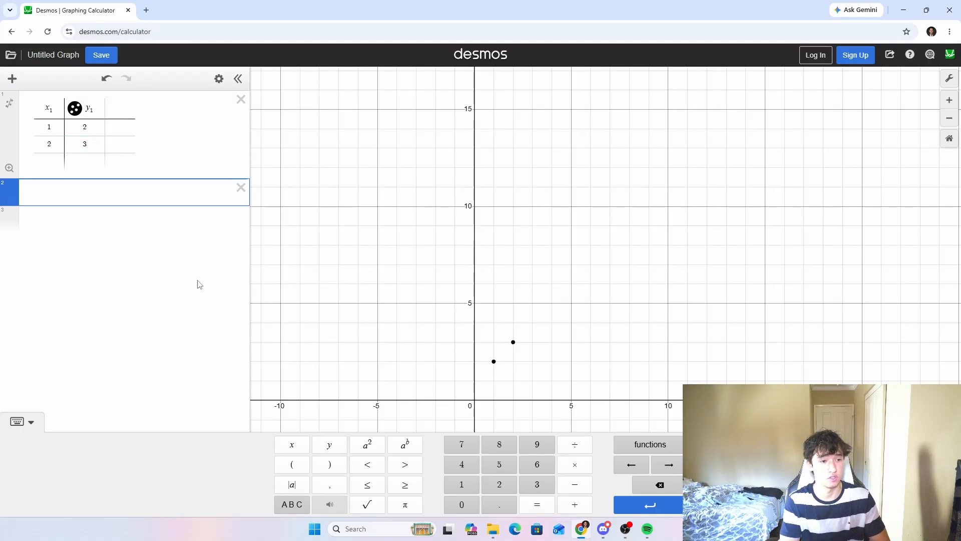
{"action": "type", "text": "y1"}
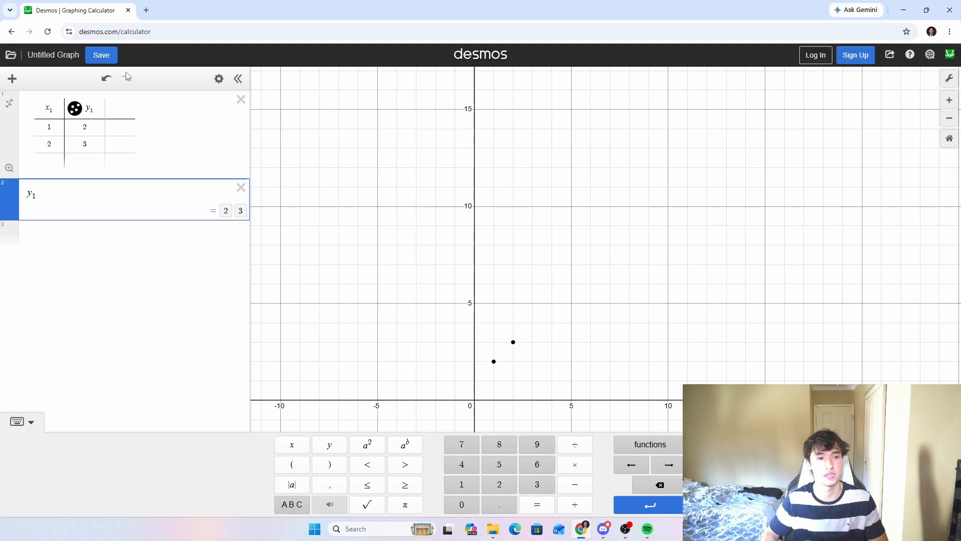
{"action": "left_click_drag", "start_coordinate": [86, 106], "coordinate": [95, 106]}
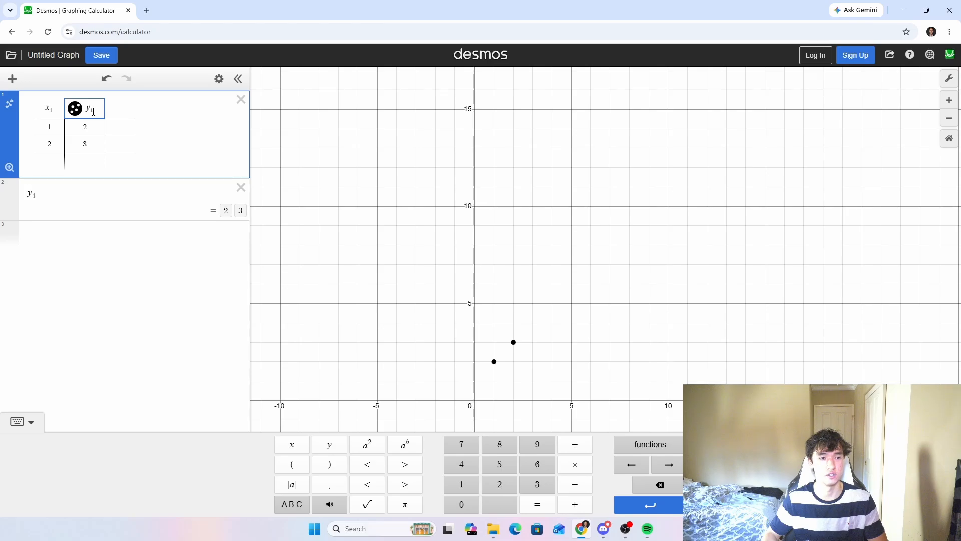
{"action": "key", "text": "BackSpace"}
{"action": "type", "text": "2"}
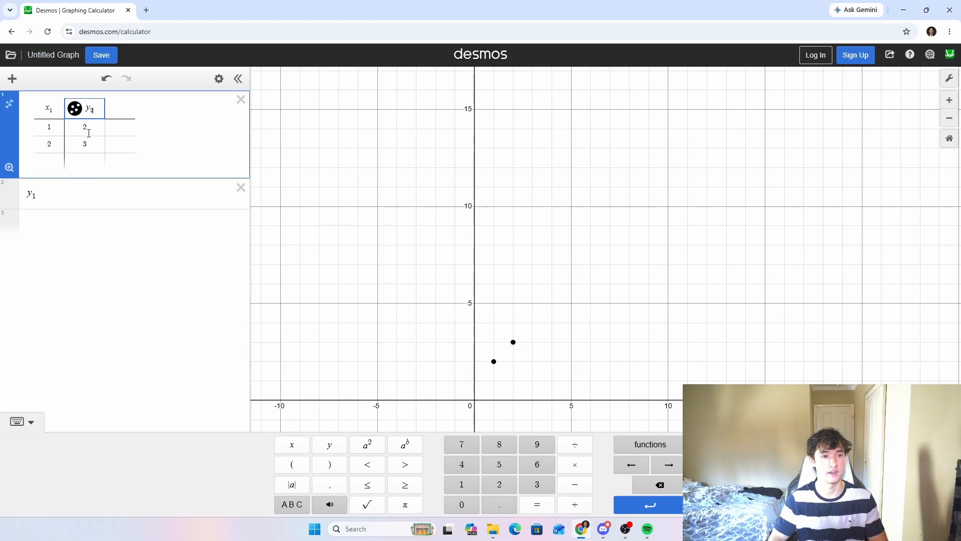
- Change the expression below the table to y₂ = mx₁ + b and add sliders for m and b
{"action": "left_click", "coordinate": [50, 196]}
{"action": "key", "text": "BackSpace"}
{"action": "type", "text": "2"}
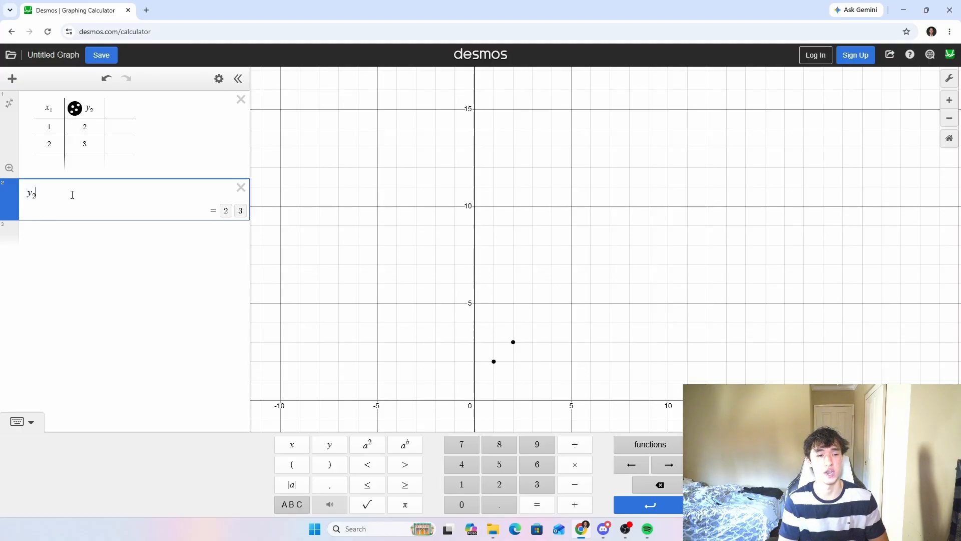
{"action": "type", "text": "="}
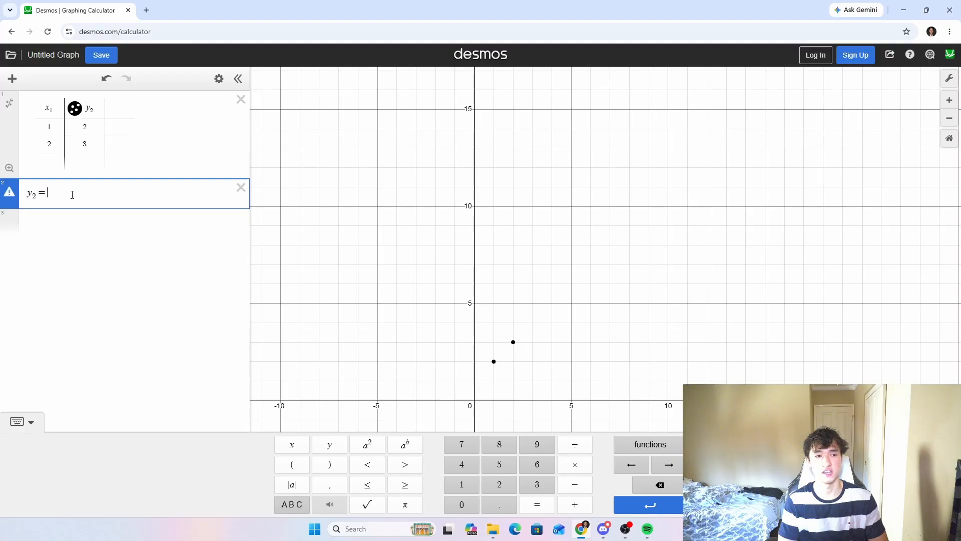
{"action": "type", "text": "mx+b"}
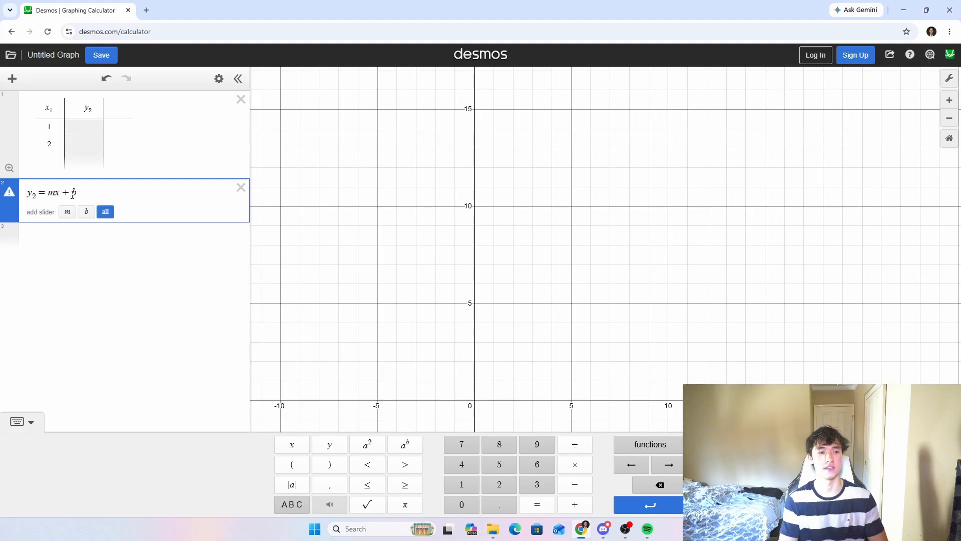
{"action": "key", "text": "Left"}
{"action": "key", "text": "Left"}
{"action": "type", "text": "1"}
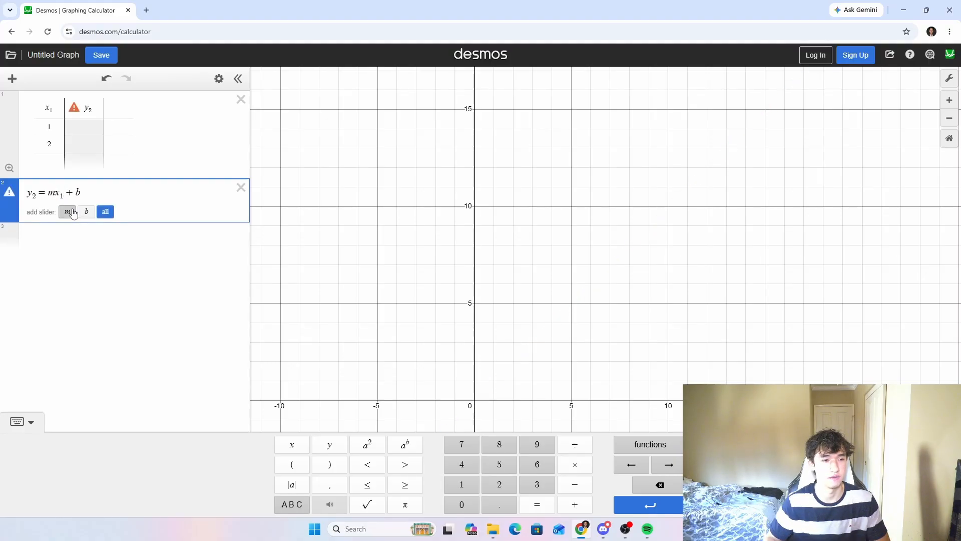
{"action": "left_click", "coordinate": [67, 211]}
{"action": "left_click", "coordinate": [68, 211]}
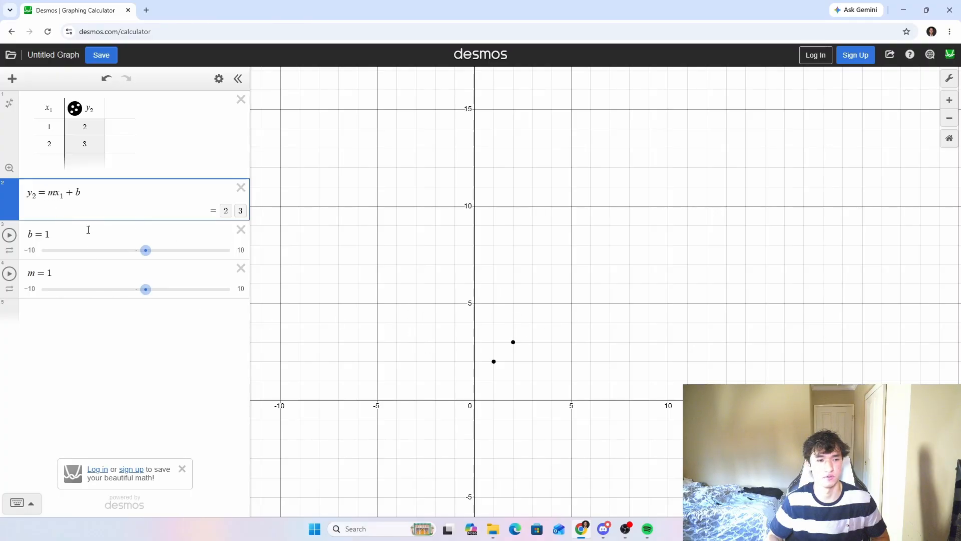
- Turn the equation into the regression y₂ ~ mx₁ + b and delete the b and m sliders
{"action": "left_click", "coordinate": [47, 188]}
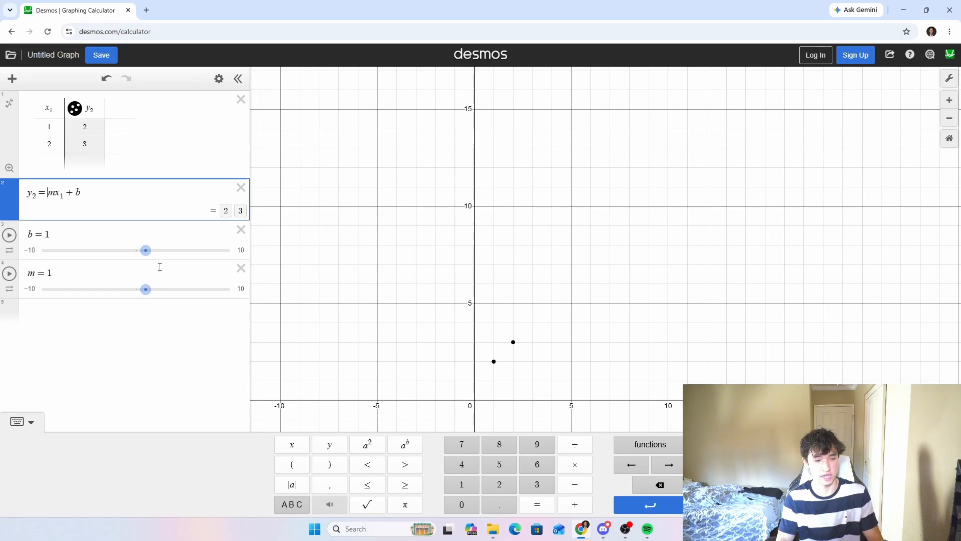
{"action": "key", "text": "BackSpace"}
{"action": "type", "text": "~"}
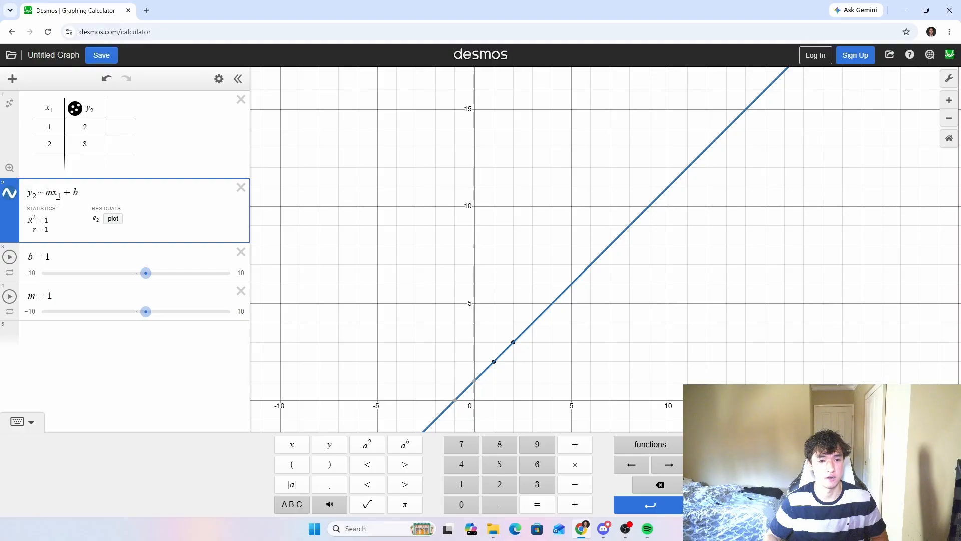
{"action": "left_click", "coordinate": [236, 255]}
{"action": "left_click", "coordinate": [240, 272]}
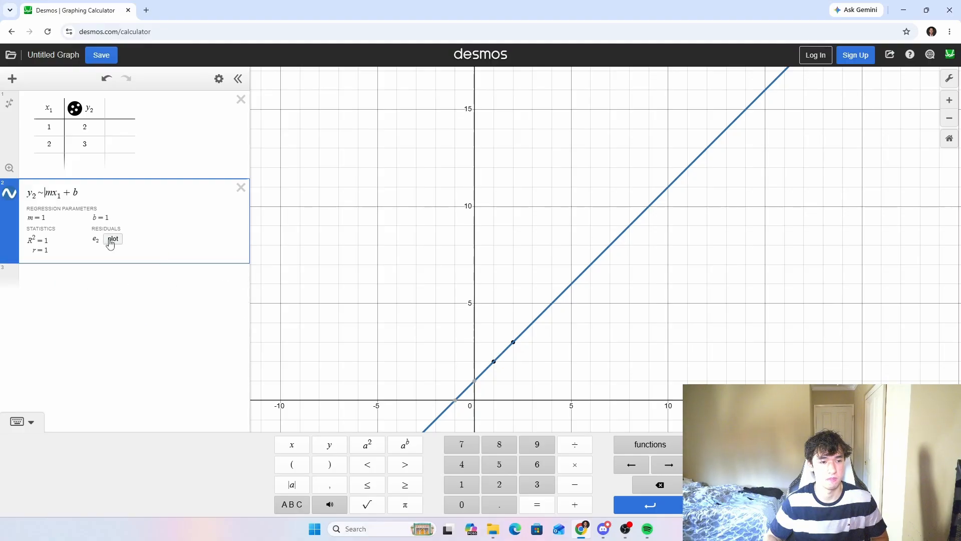